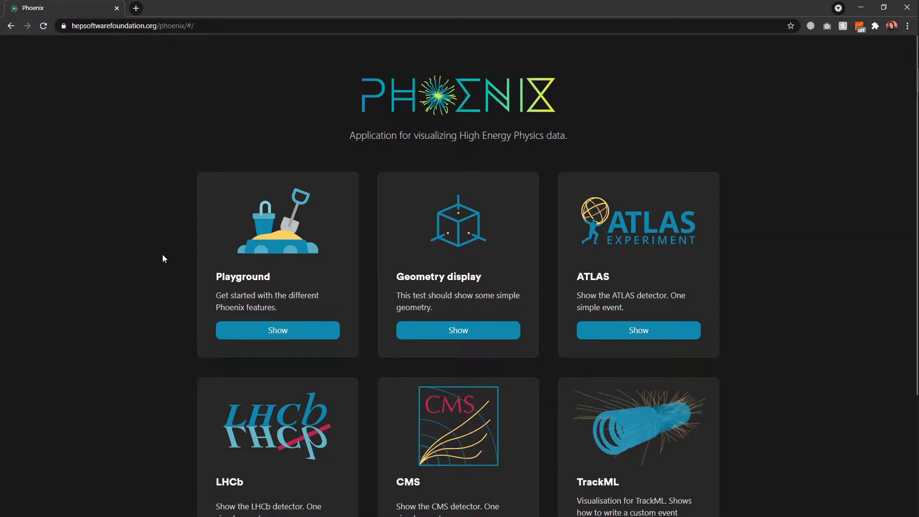
Step: Open the ATLAS detector event display and list its detector and event data layers
scroll(136, 363, "down", 1)
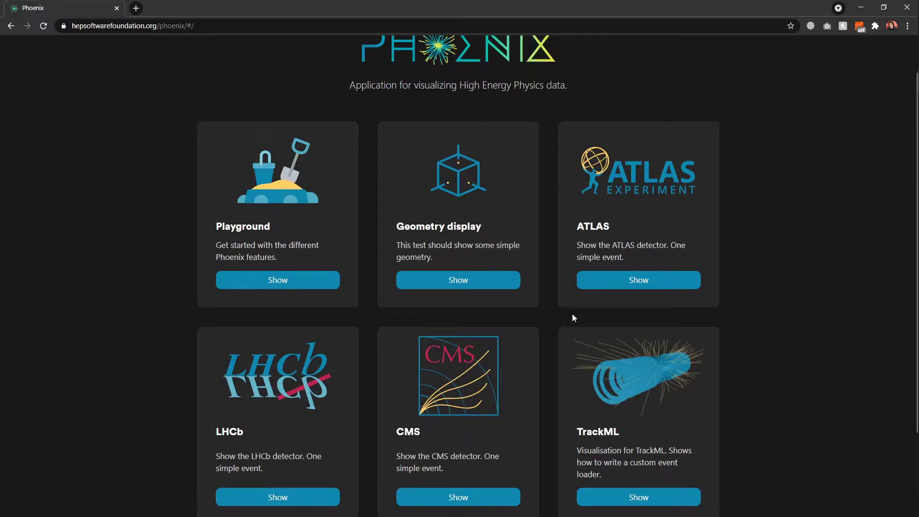
scroll(552, 322, "up", 1)
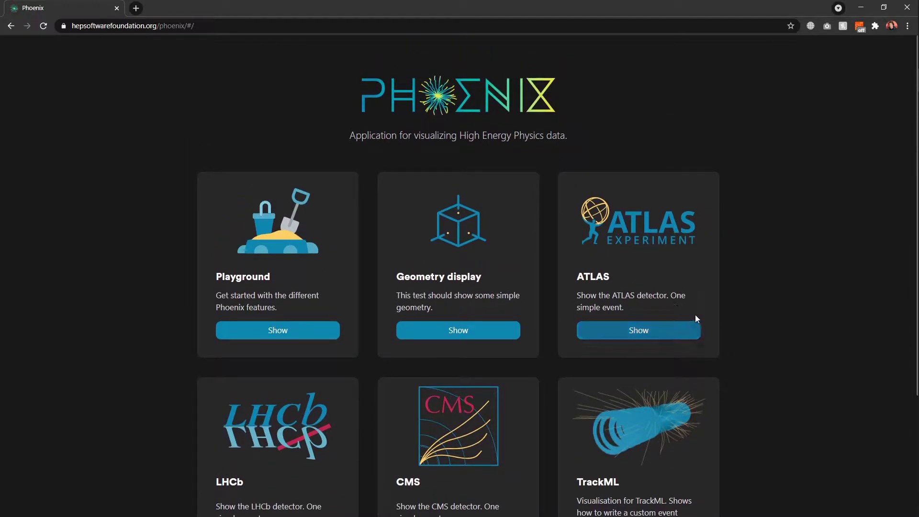
left_click(628, 334)
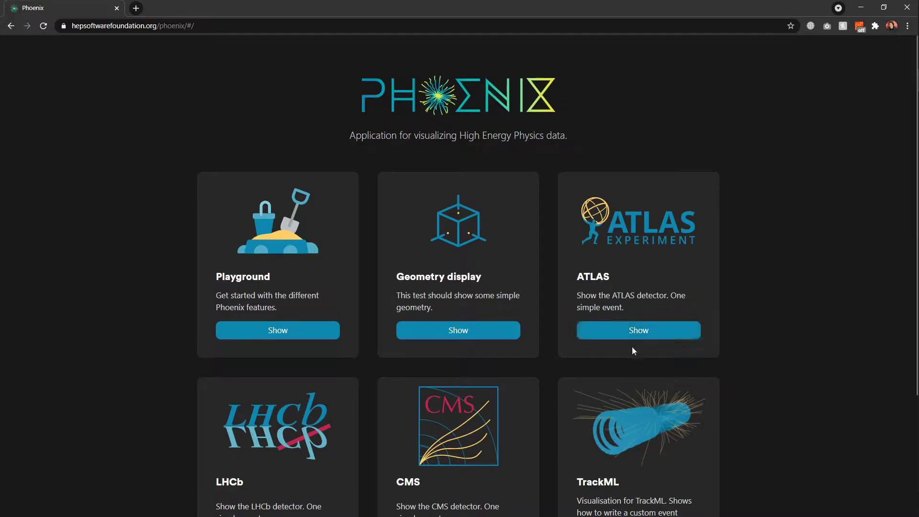
left_click(638, 334)
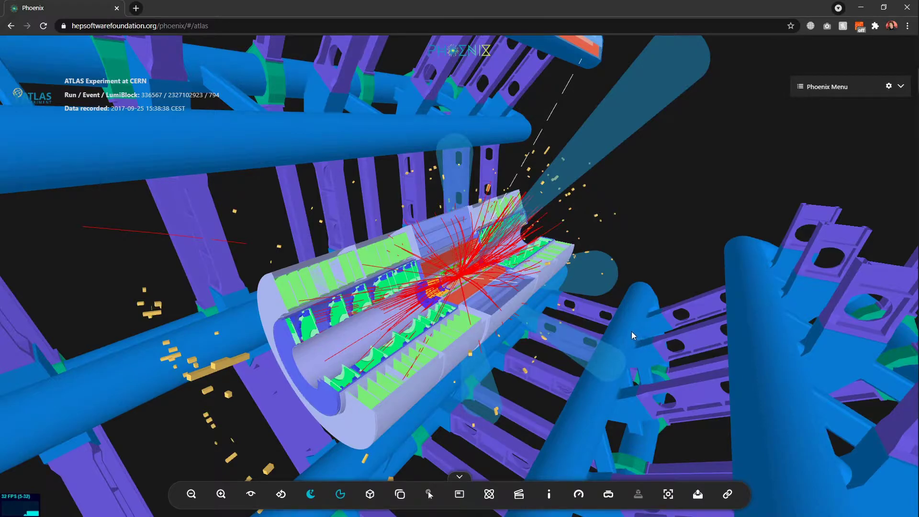
left_click_drag(630, 334, 544, 343)
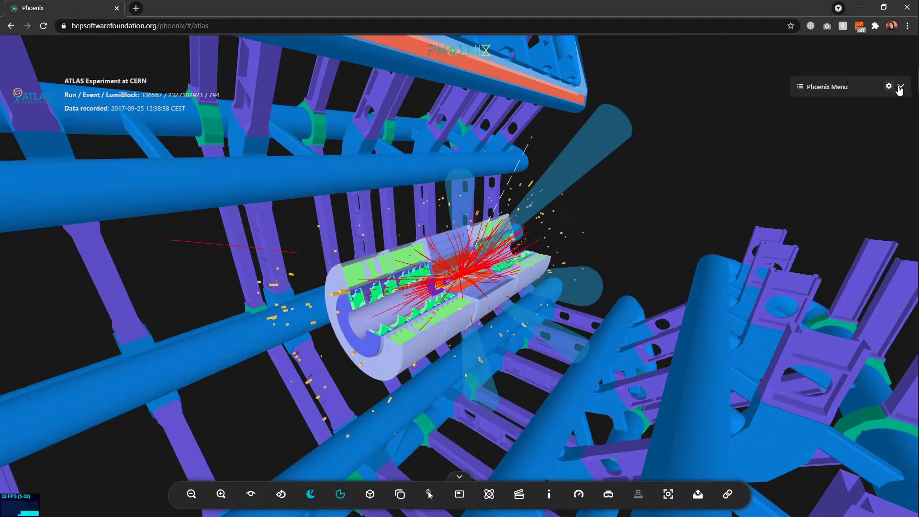
left_click(900, 87)
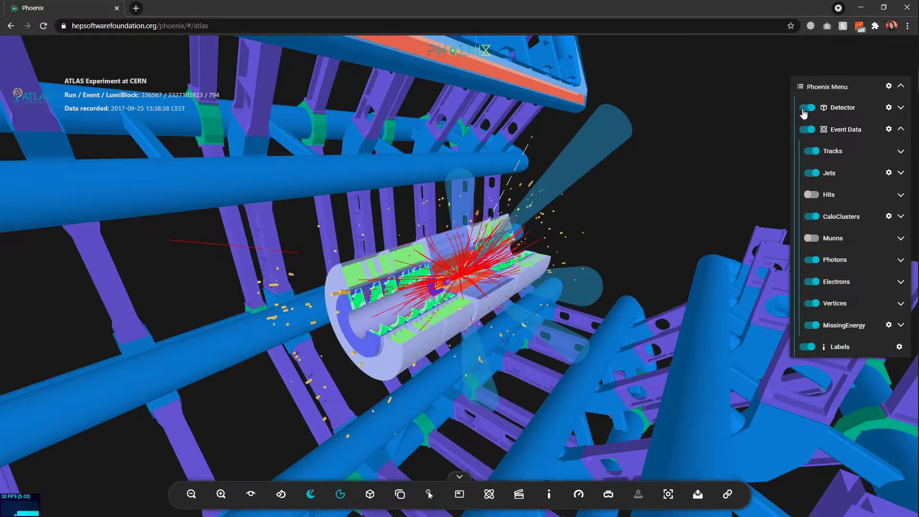
Step: Hide the whole detector and show it again, and switch its wireframe display on and off
left_click(834, 110)
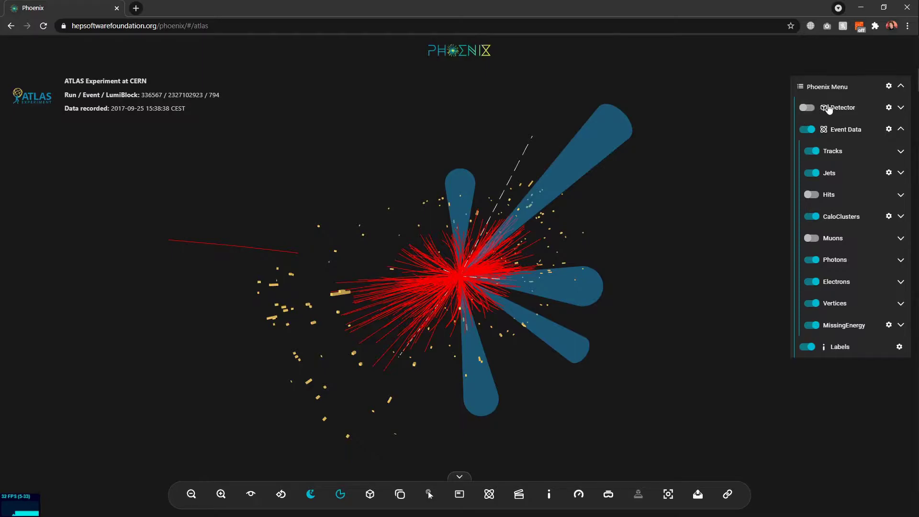
left_click(830, 108)
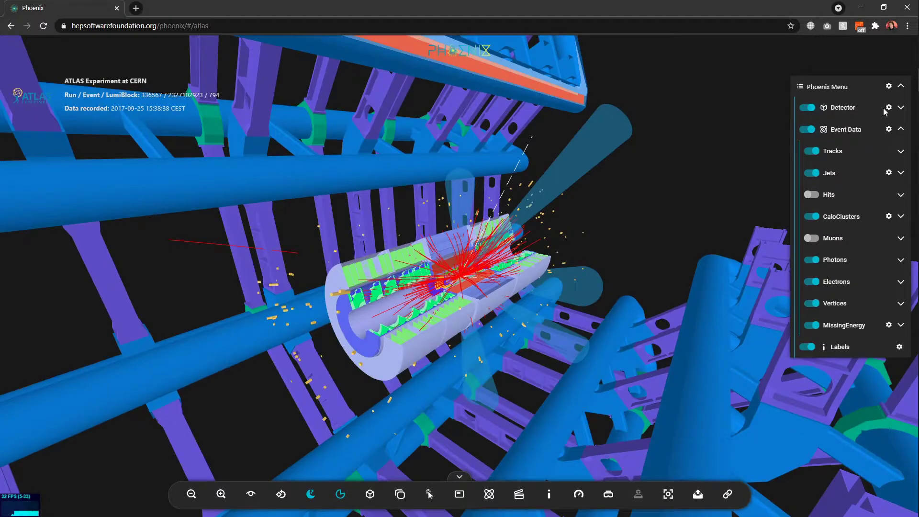
left_click(885, 107)
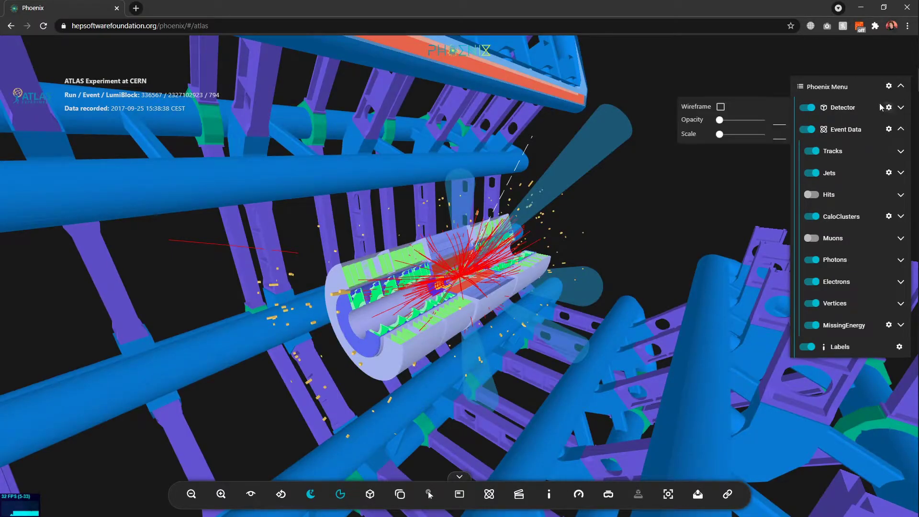
left_click(721, 106)
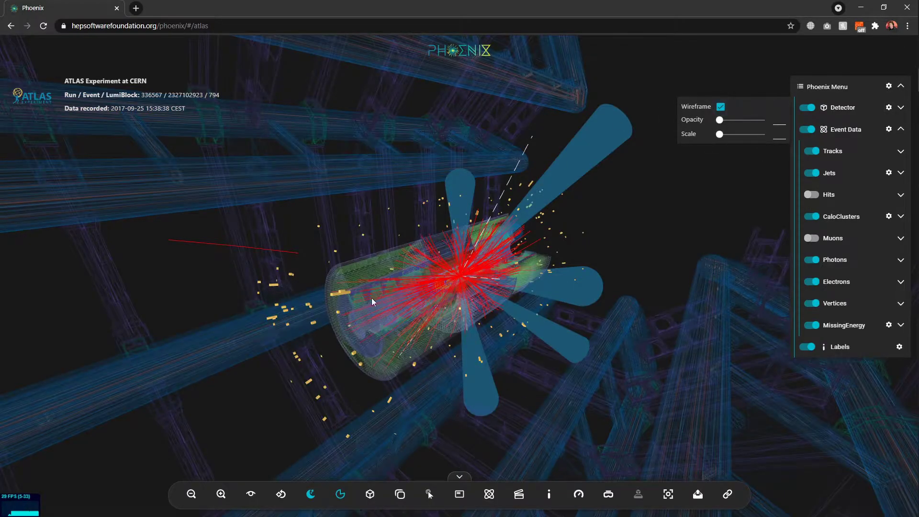
left_click(705, 106)
Step: Lower the whole detector's opacity to 0.23 and set it back to 1
mouse_move(718, 119)
left_mouse_down()
mouse_move(749, 120)
mouse_move(730, 120)
left_mouse_up()
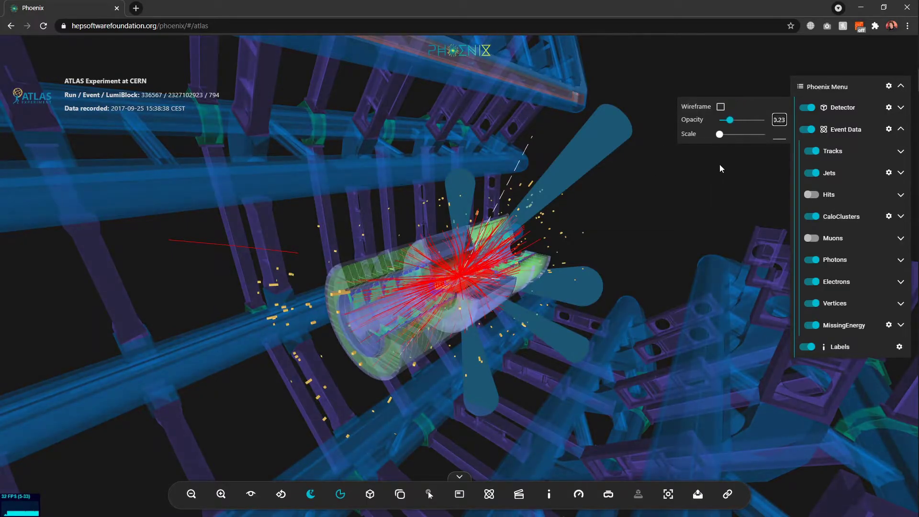
double_click(779, 120)
type("1")
left_click(755, 185)
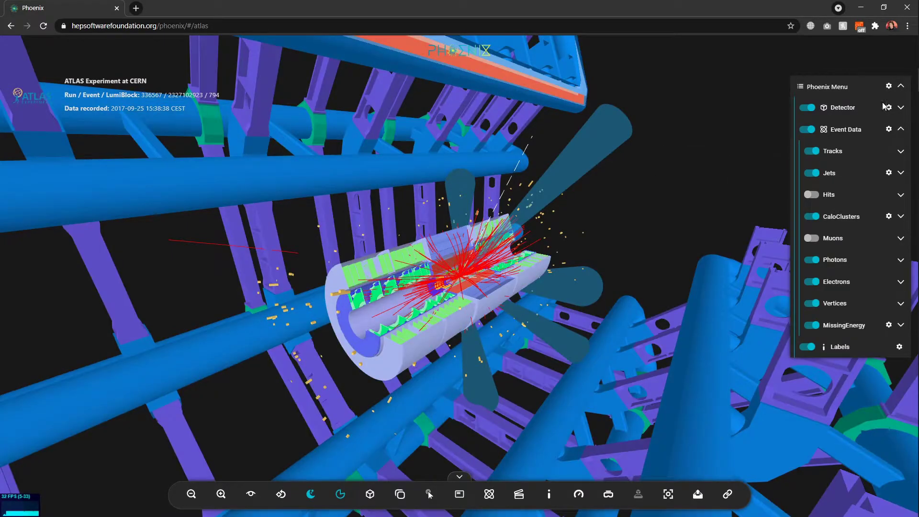
Step: Hide the detector's magnets and list the individual parts of the Inner Detector
left_click(900, 107)
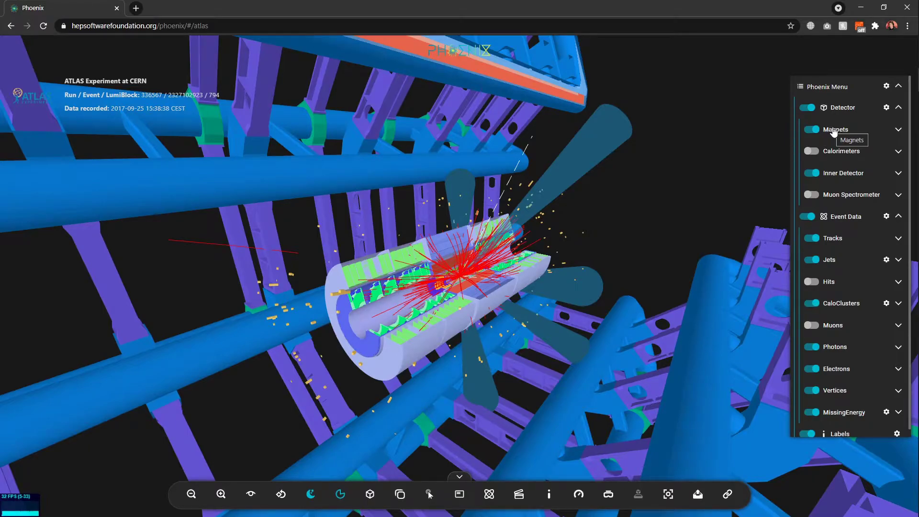
left_click(834, 131)
mouse_move(644, 297)
left_mouse_down()
mouse_move(634, 295)
mouse_move(641, 297)
left_mouse_up()
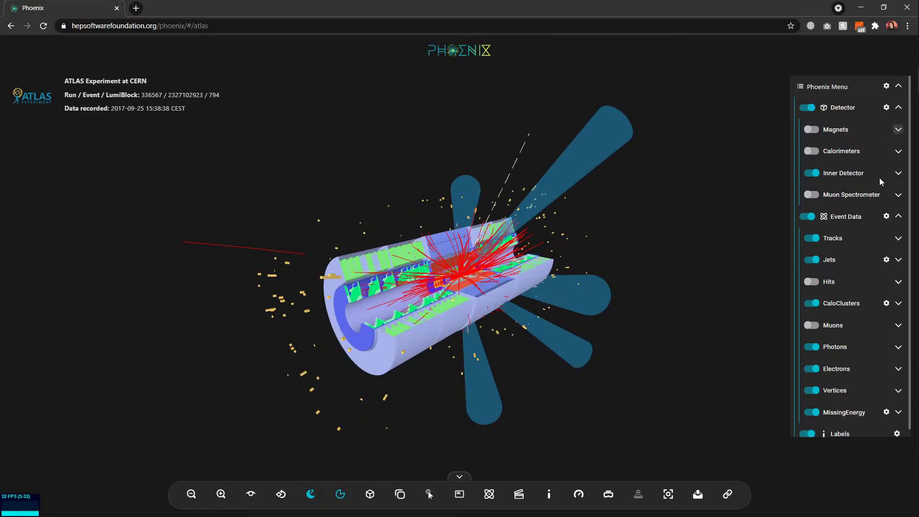
left_click(898, 173)
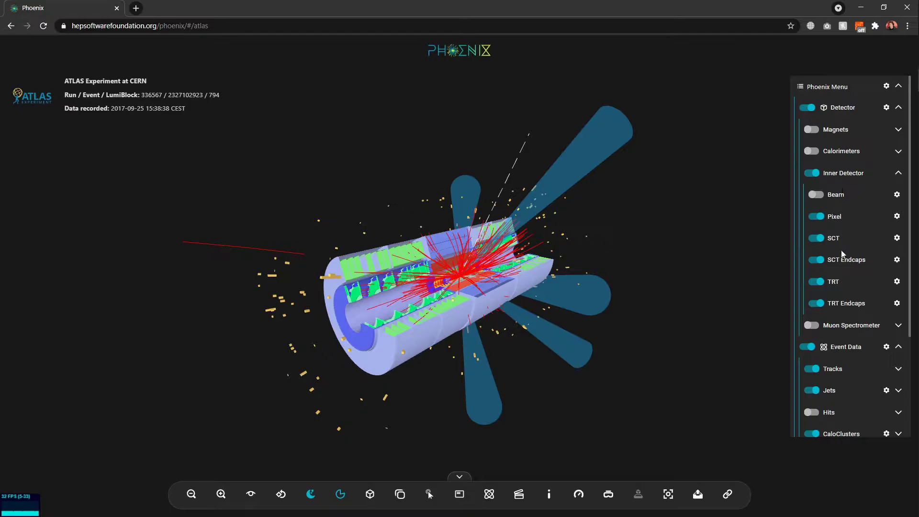
Step: Hide the Pixel and SCT parts of the Inner Detector and show both again
left_click(834, 217)
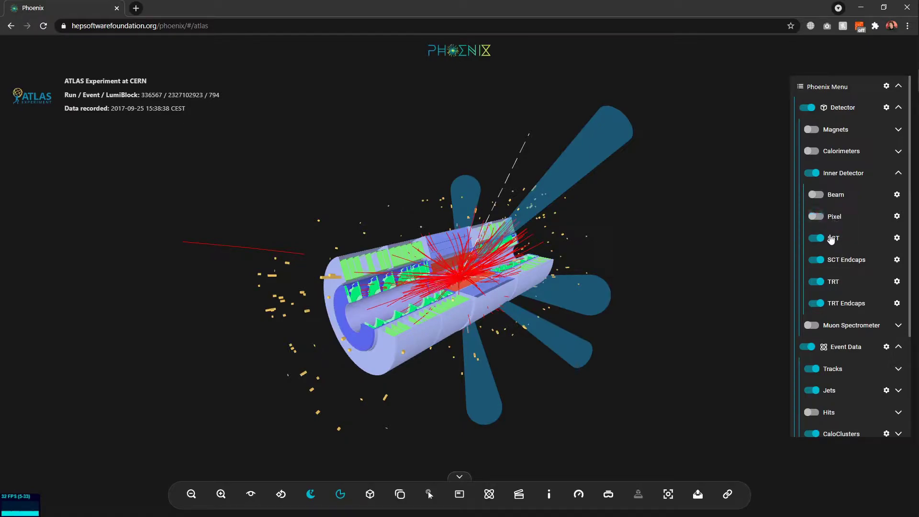
left_click(841, 238)
left_click(832, 239)
left_click(834, 216)
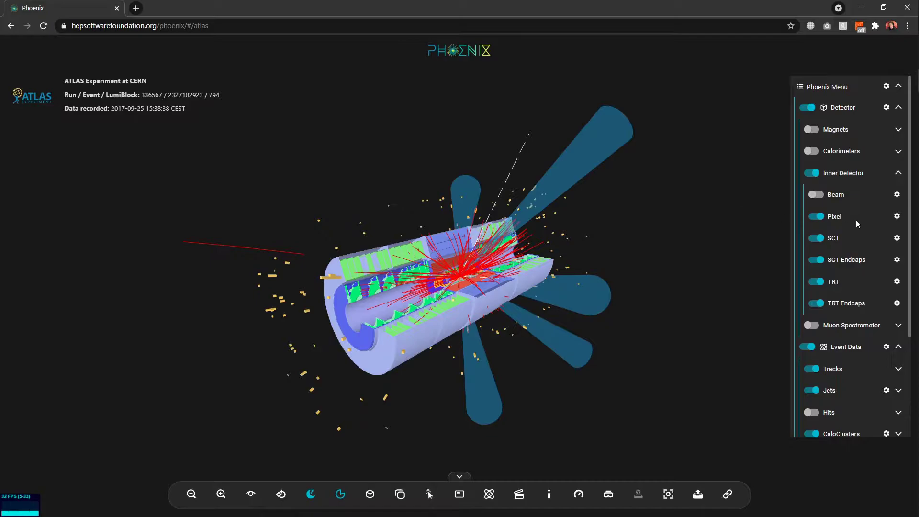
Step: Set the Pixel part's color to white (RGB 255, 255, 255) and collapse the Inner Detector and Detector lists
left_click(896, 216)
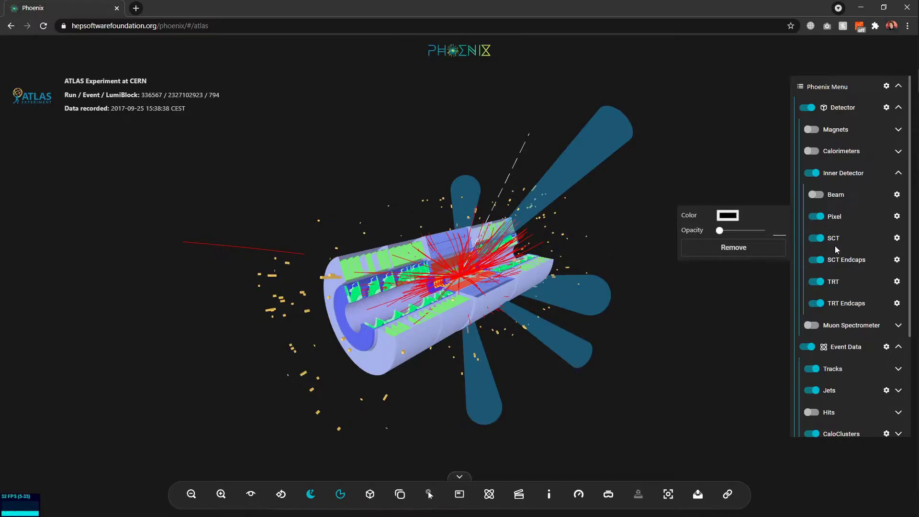
left_click(728, 217)
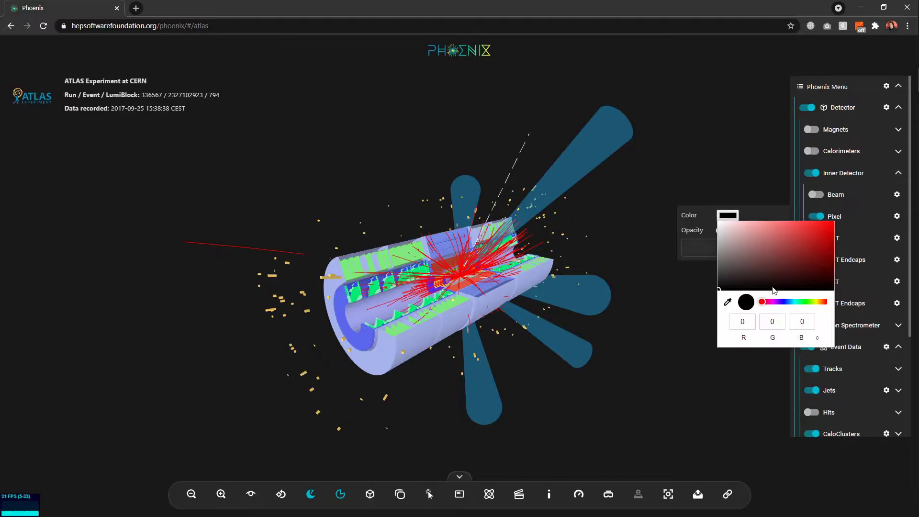
mouse_move(783, 257)
left_mouse_down()
mouse_move(843, 211)
mouse_move(791, 233)
mouse_move(841, 208)
mouse_move(694, 199)
left_mouse_up()
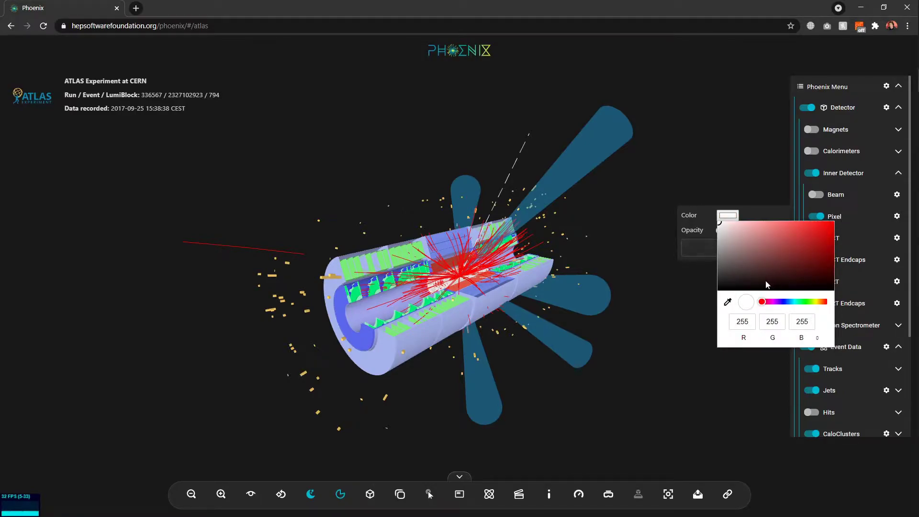
left_click(653, 291)
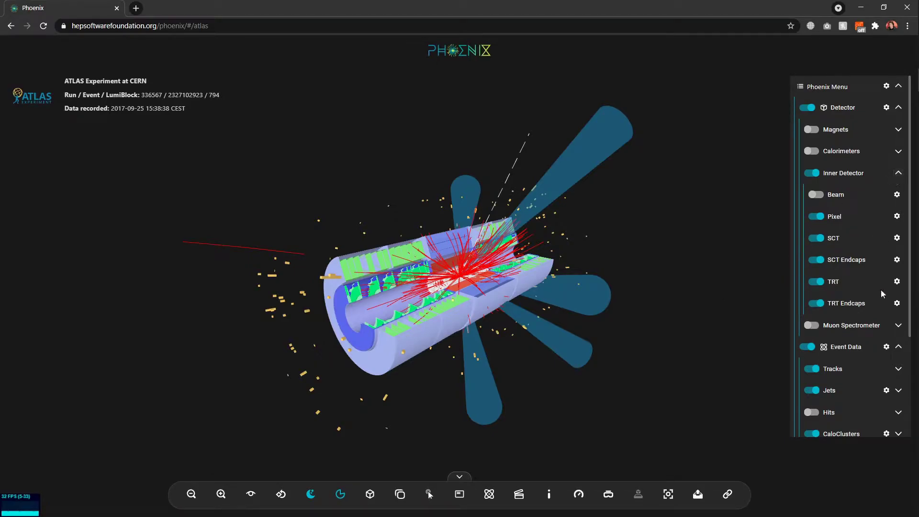
left_click(898, 174)
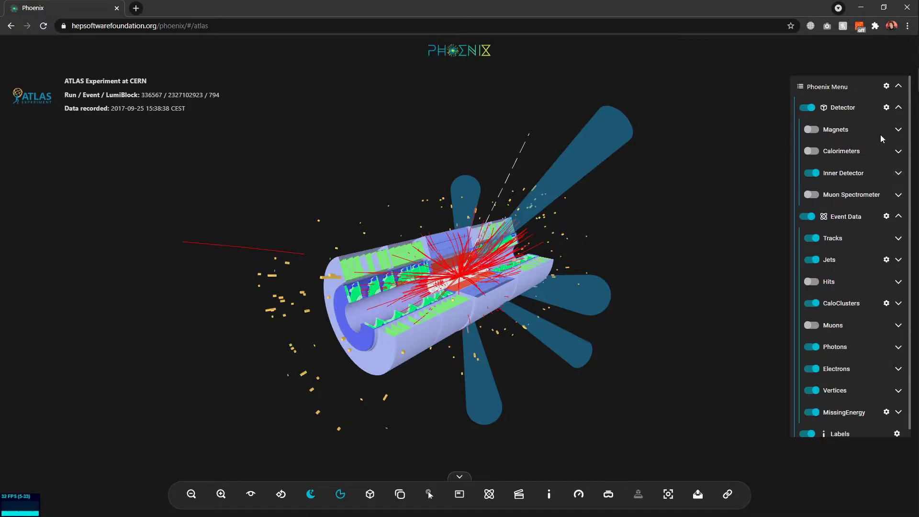
left_click(898, 107)
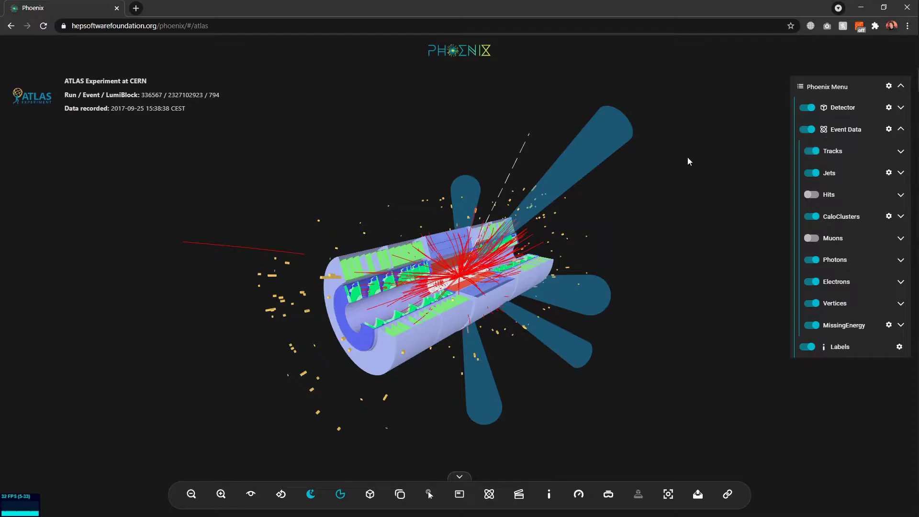
Step: Hide all event data and show it again
left_click(808, 130)
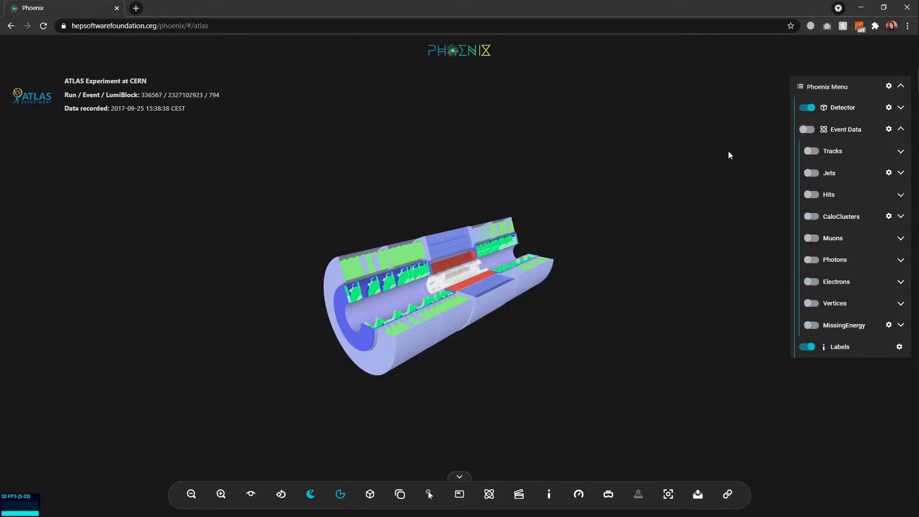
left_click(808, 130)
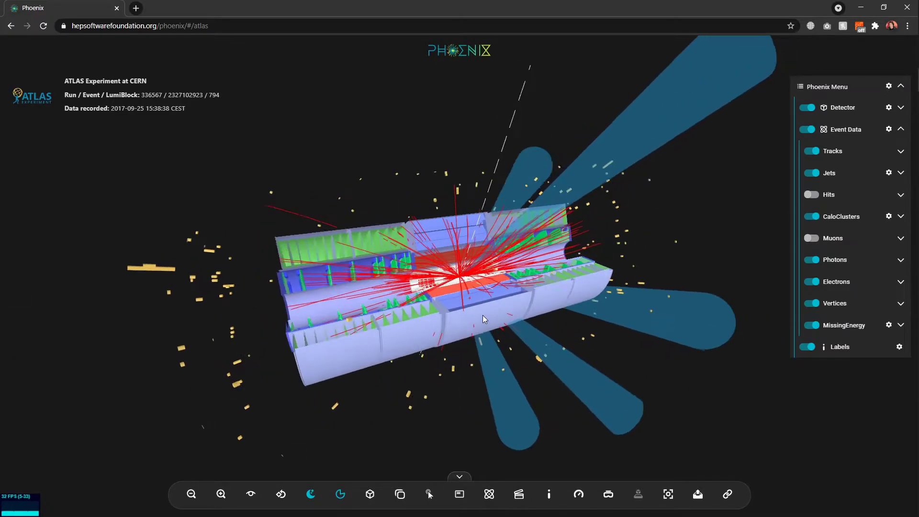
left_click(806, 130)
left_click(807, 130)
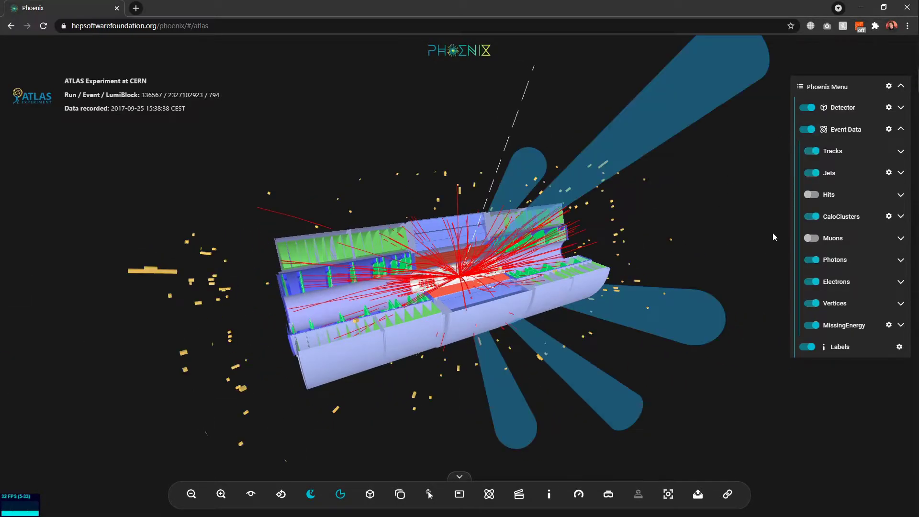
Step: Hide all tracks, show them again, and list the individual track collections
left_click(829, 154)
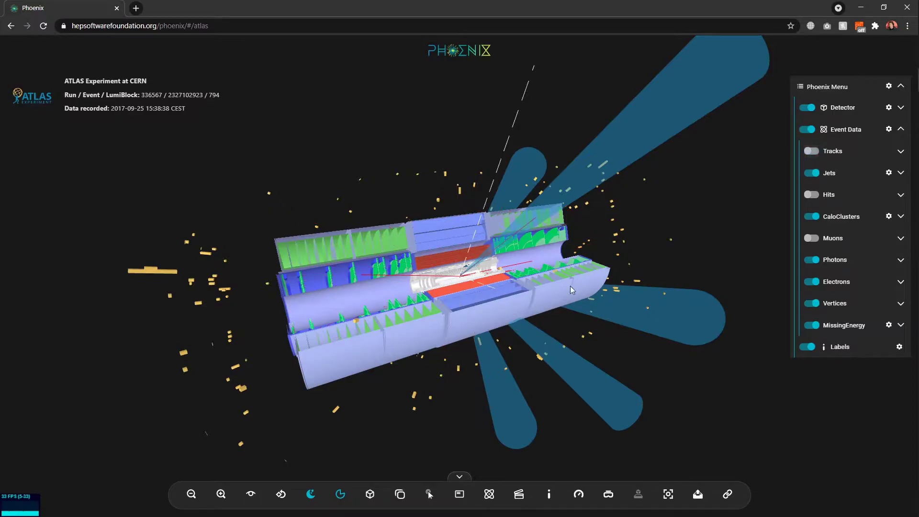
left_click_drag(485, 276, 677, 320)
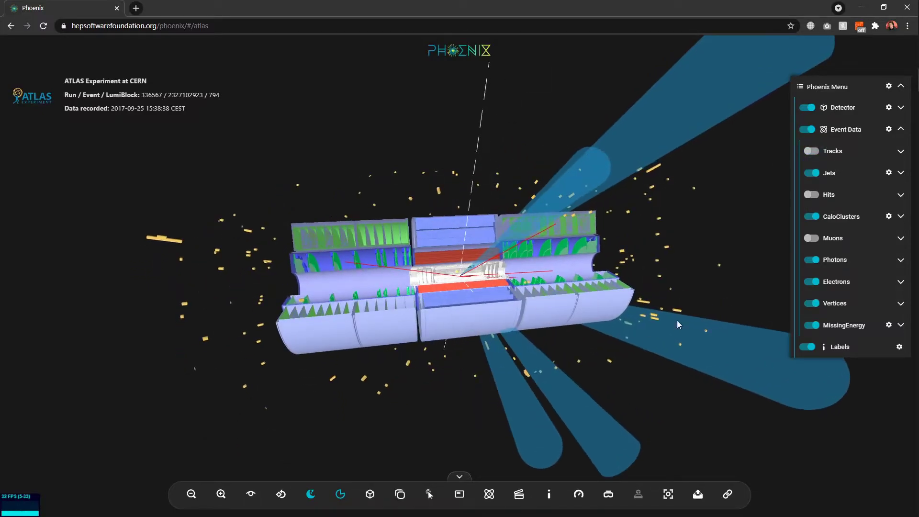
left_click(829, 149)
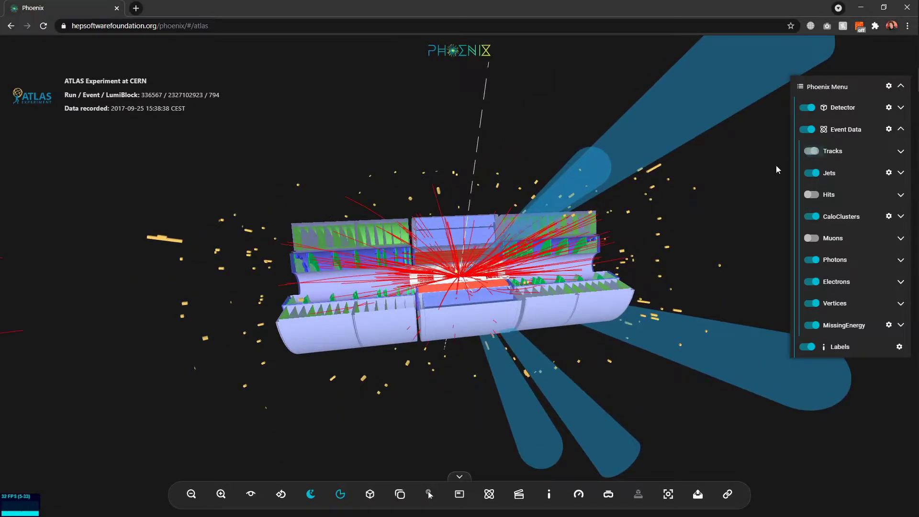
left_click(900, 151)
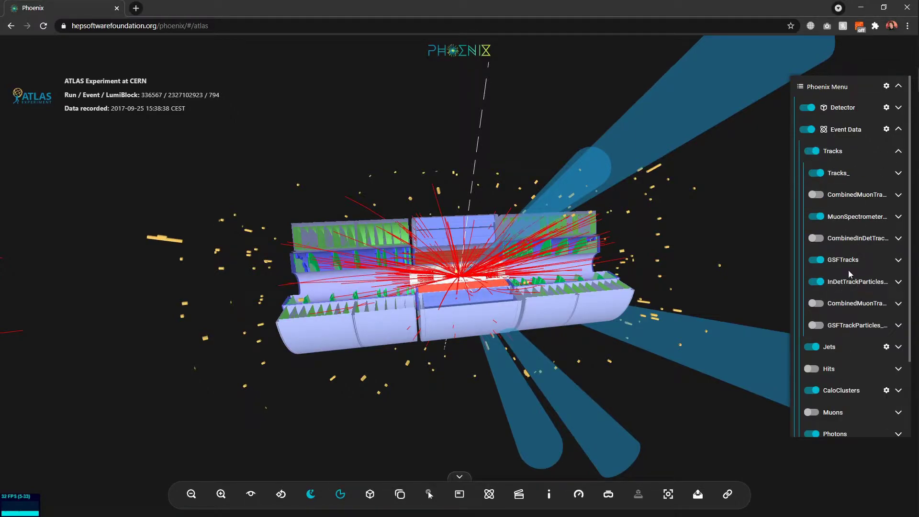
Step: Hide the Tracks_ and InDetTrackParticles collections and show both again
left_click(830, 175)
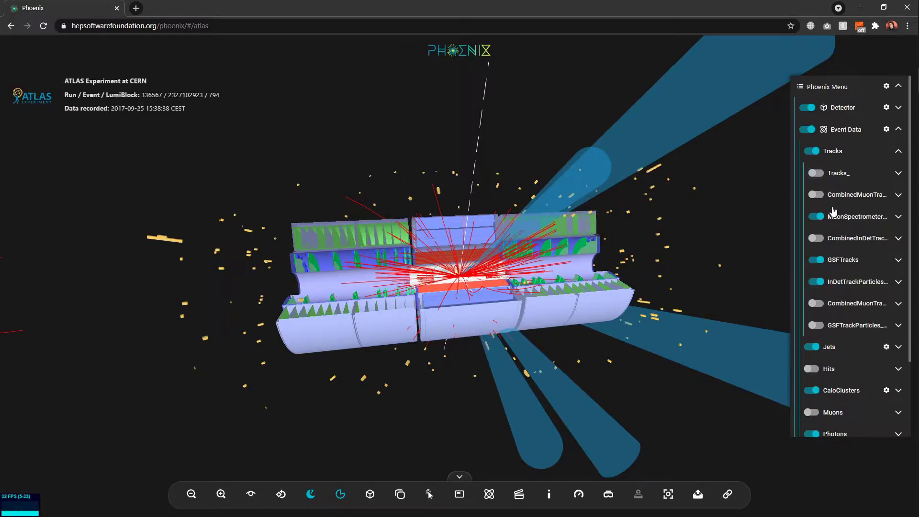
left_click(840, 281)
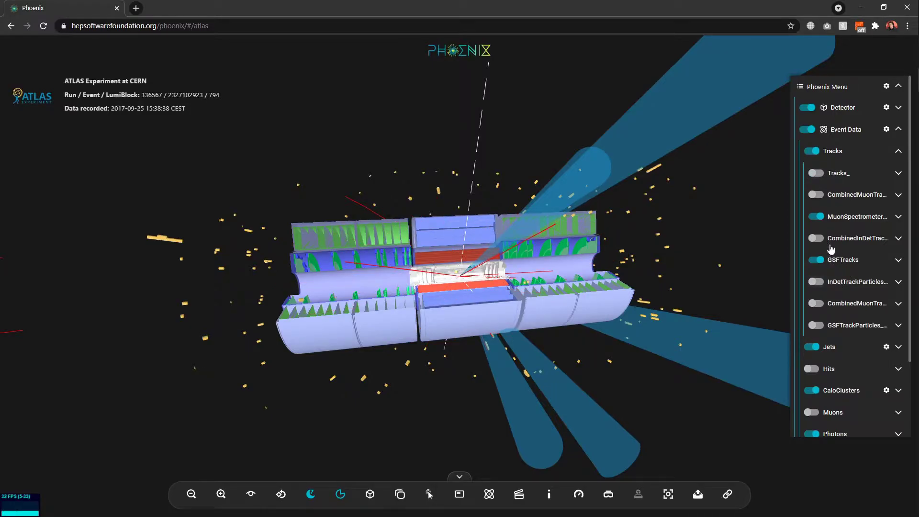
left_click(840, 281)
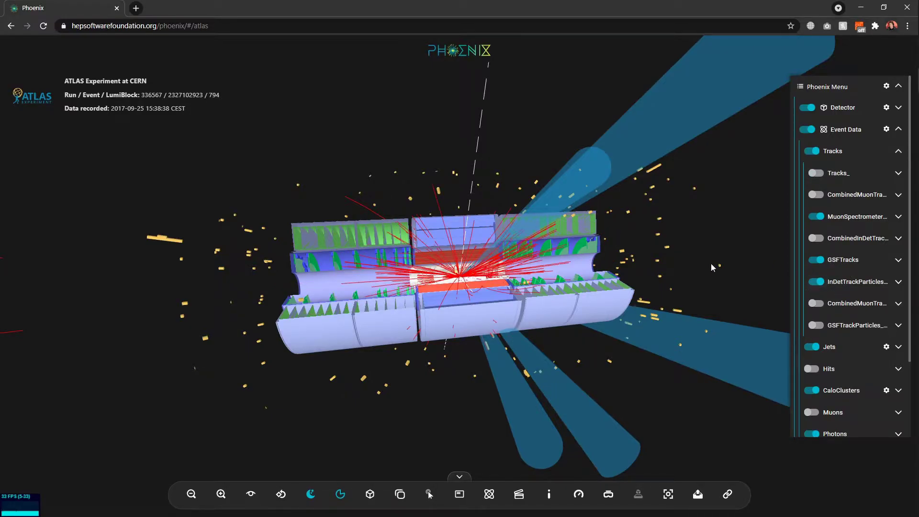
left_click(831, 175)
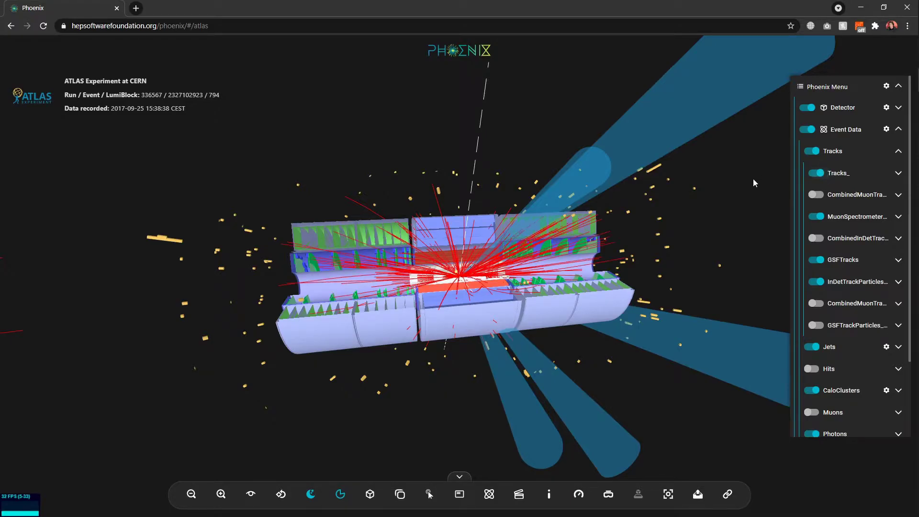
Step: Expand the Tracks_ collection and view its draw options
left_click(897, 173)
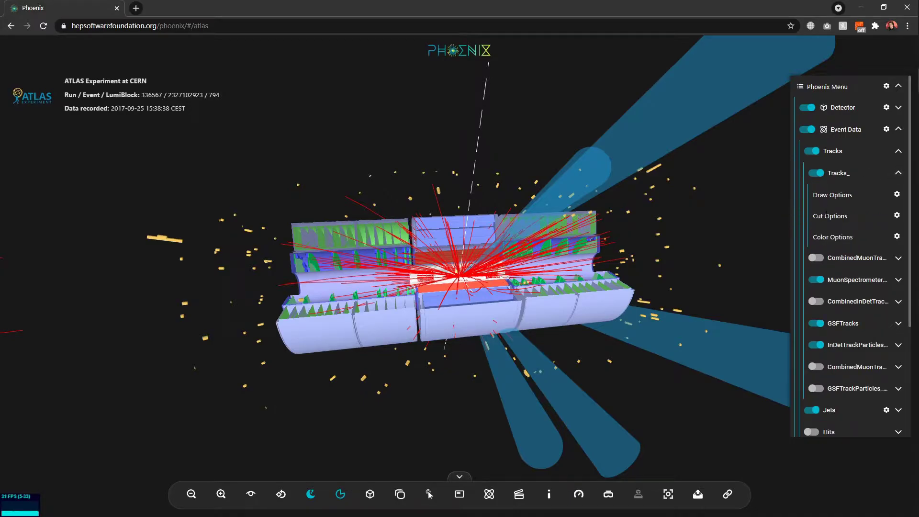
left_click(896, 193)
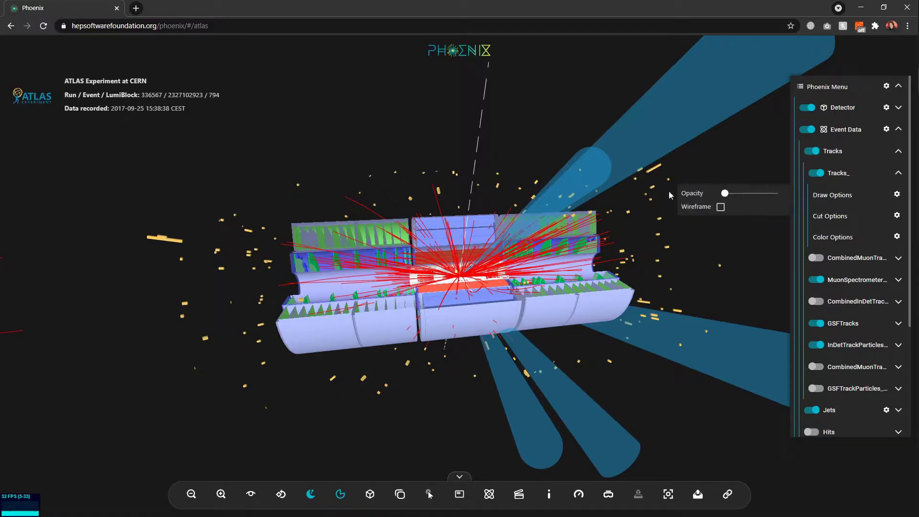
left_click(860, 221)
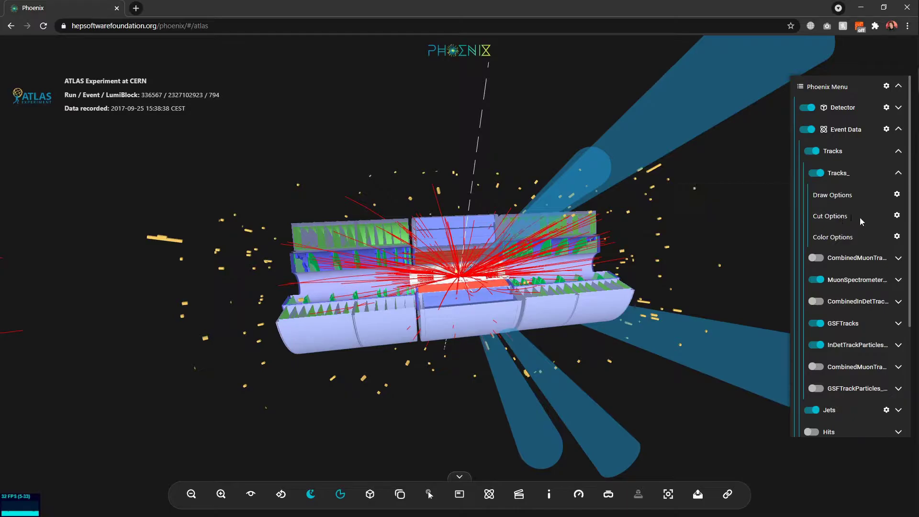
Step: Try the φ cut on the Tracks_ collection by narrowing its range to 0.61–1.64 and widening it again
left_click(896, 216)
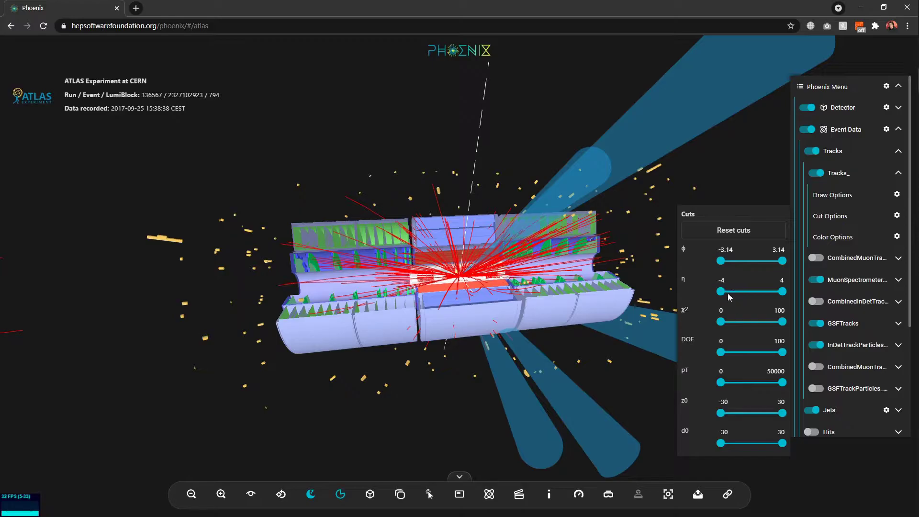
left_click_drag(720, 261, 767, 262)
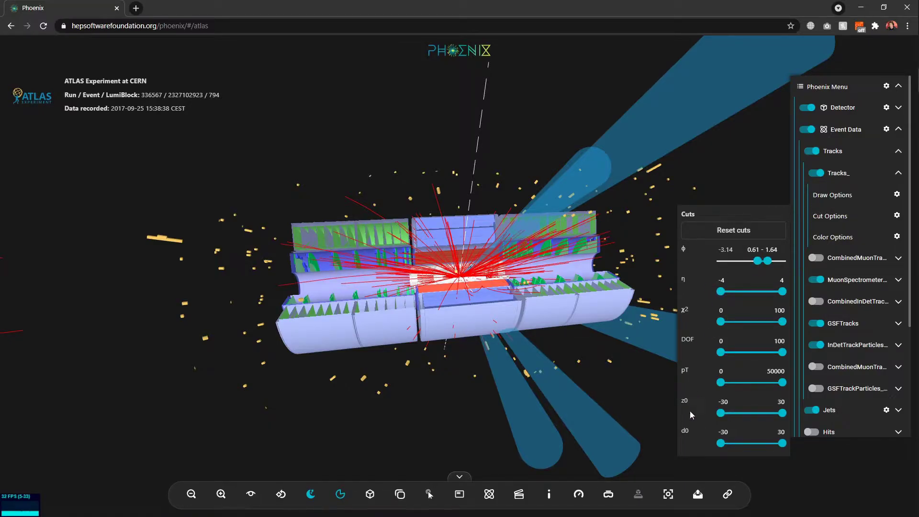
left_click_drag(757, 263, 698, 254)
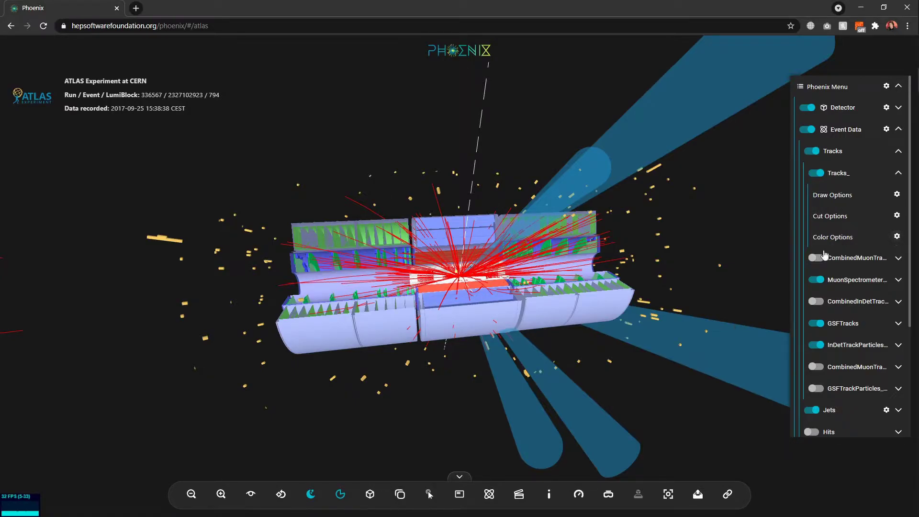
Step: Set the color of the Tracks_ collection to yellow (RGB 251, 255, 0)
mouse_move(520, 305)
left_mouse_down()
mouse_move(510, 303)
mouse_move(531, 315)
left_mouse_up()
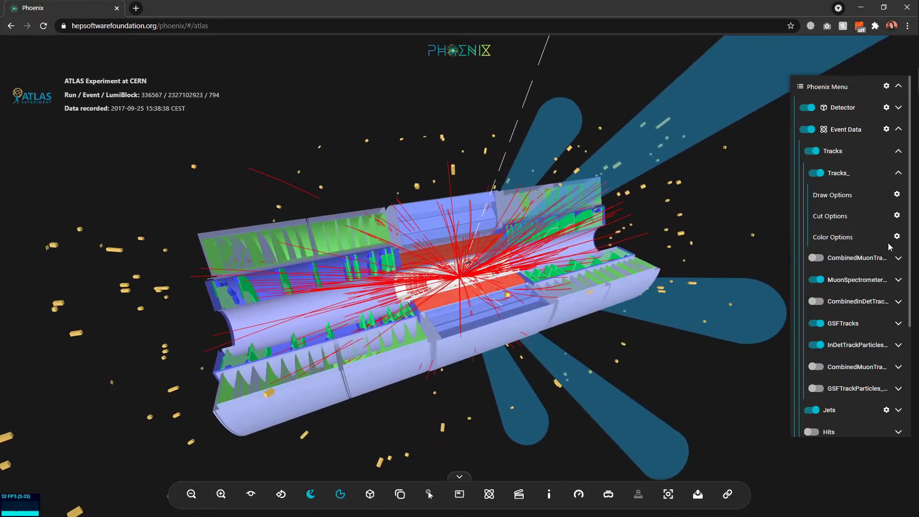
left_click(896, 236)
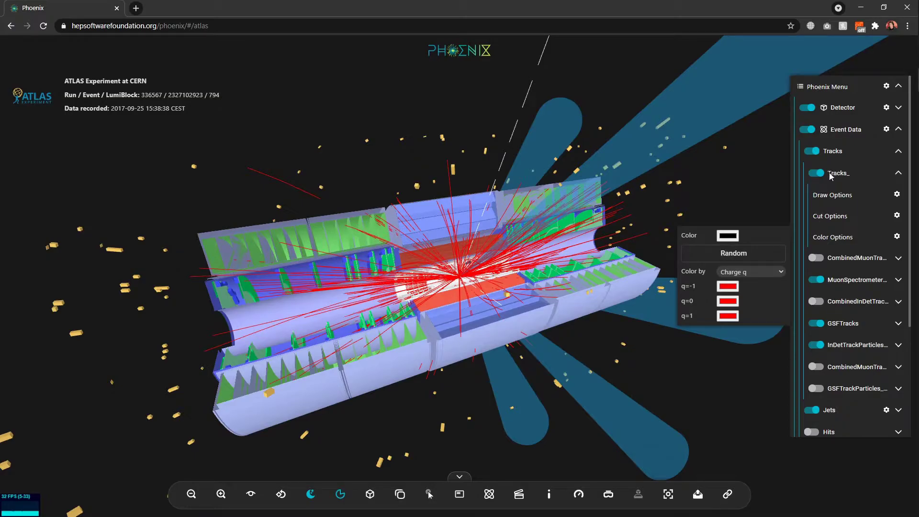
left_click(728, 235)
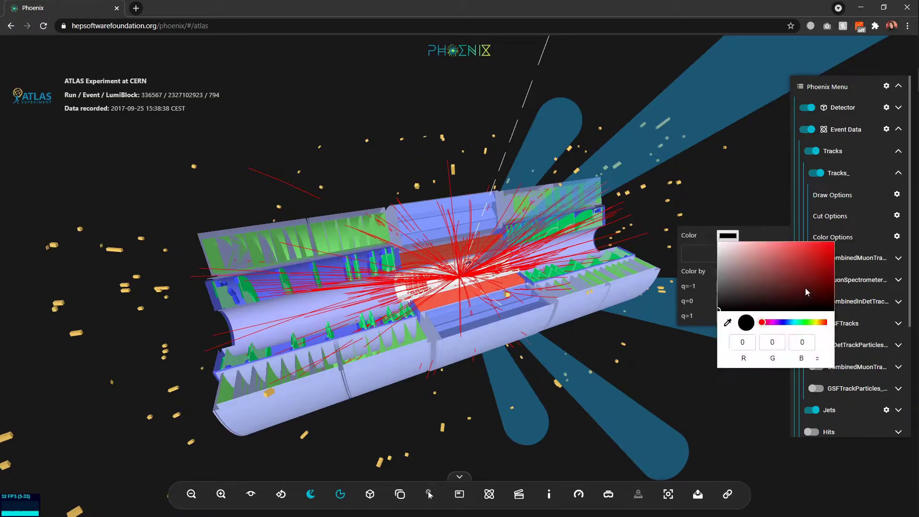
left_click(815, 322)
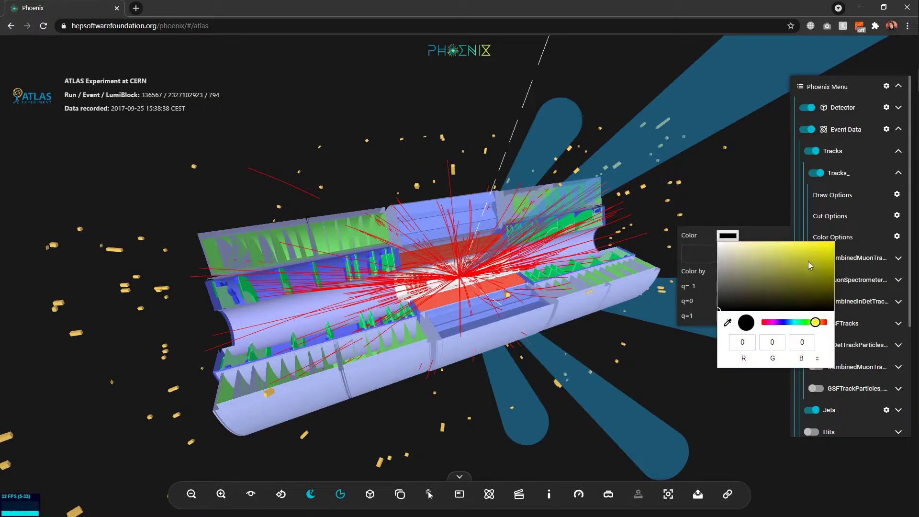
left_click_drag(808, 261, 850, 228)
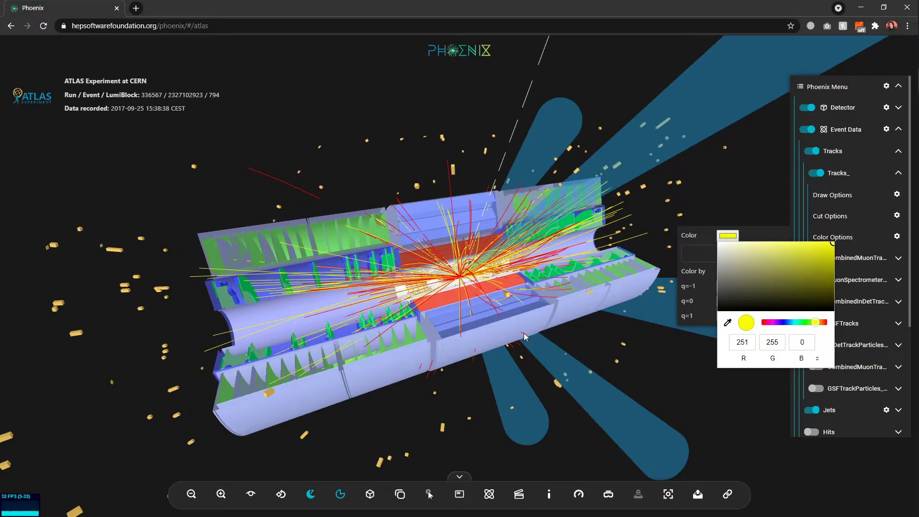
left_click(596, 280)
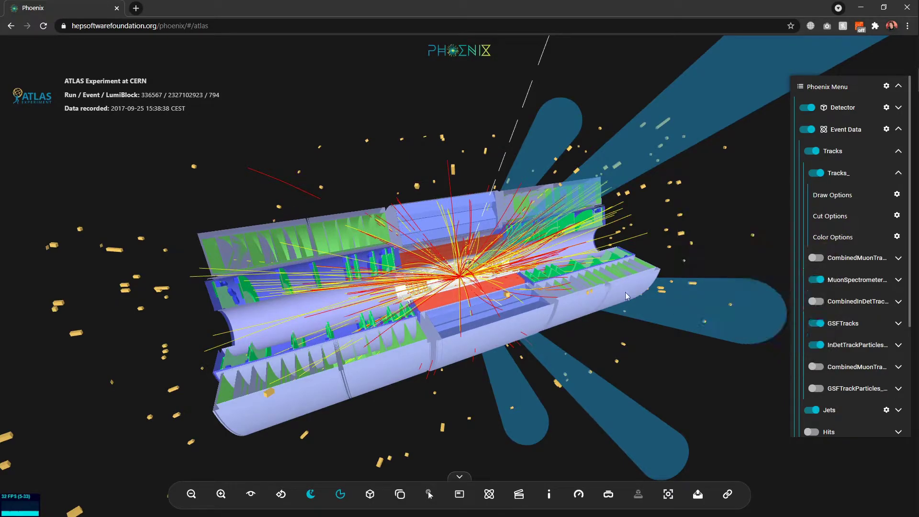
Step: Review the Color by choices for the Tracks_ collection and collapse the Tracks list
left_click(896, 236)
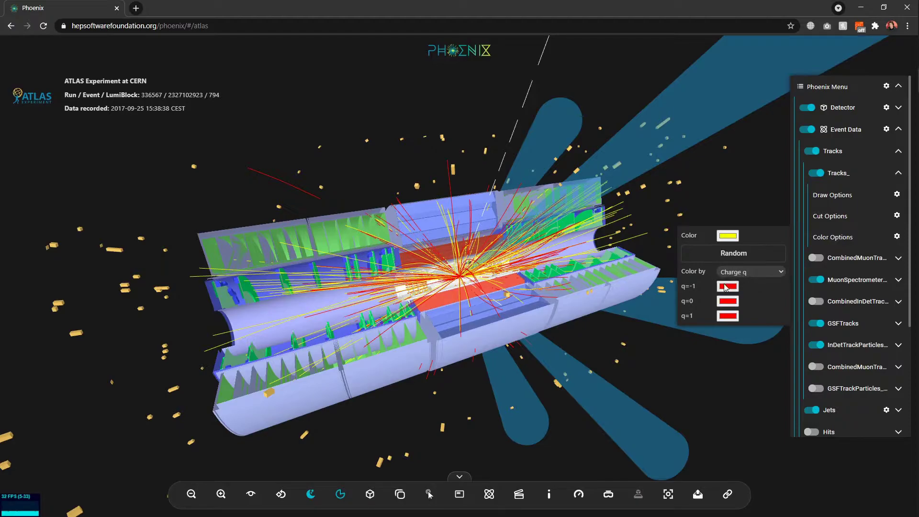
left_click(749, 271)
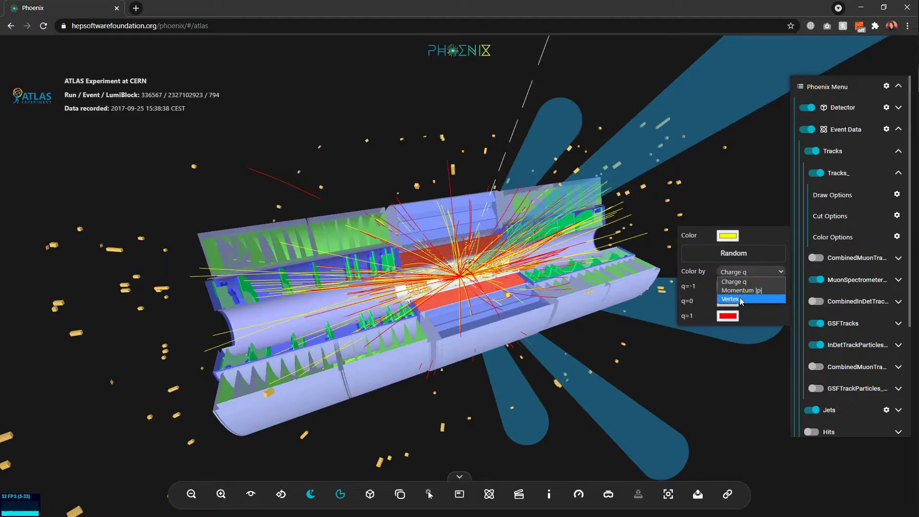
left_click(665, 307)
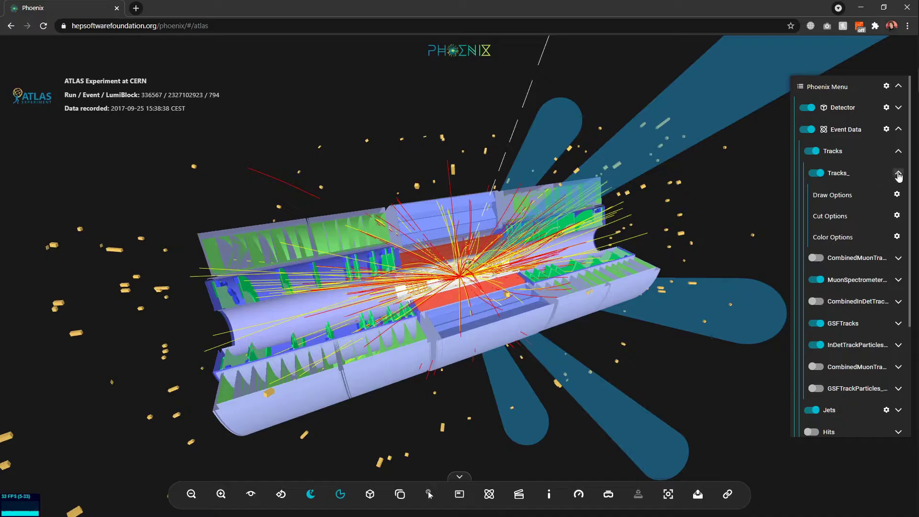
left_click(866, 173)
left_click(898, 152)
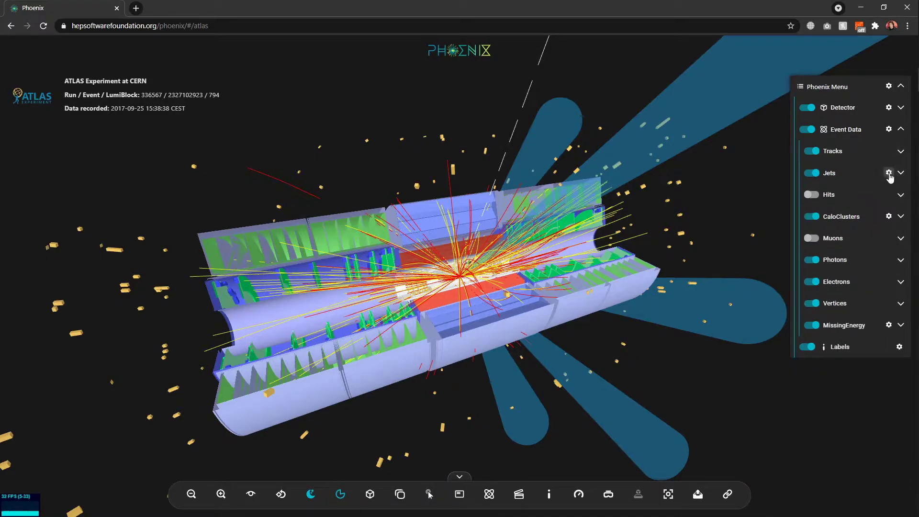
Step: Set the jets size to 90% and list the individual jet collections
left_click(888, 173)
left_click_drag(741, 172, 733, 172)
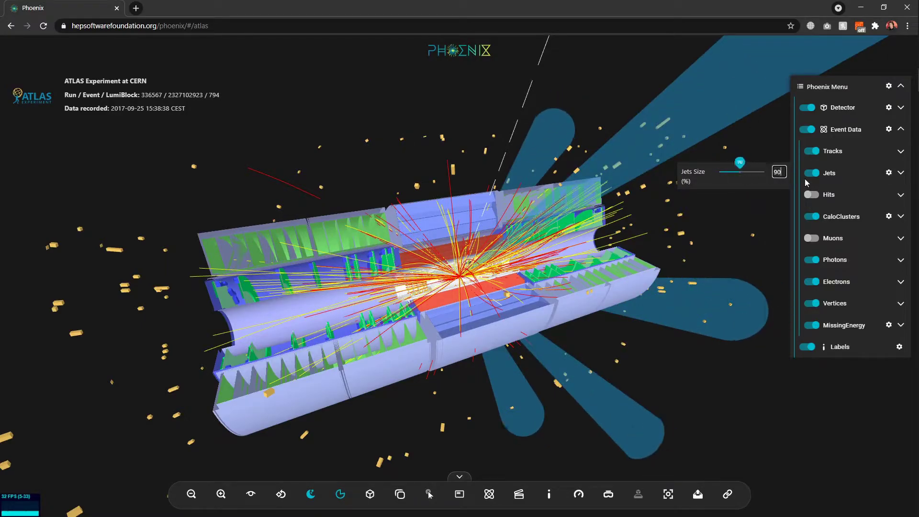
left_click(899, 174)
left_click(900, 173)
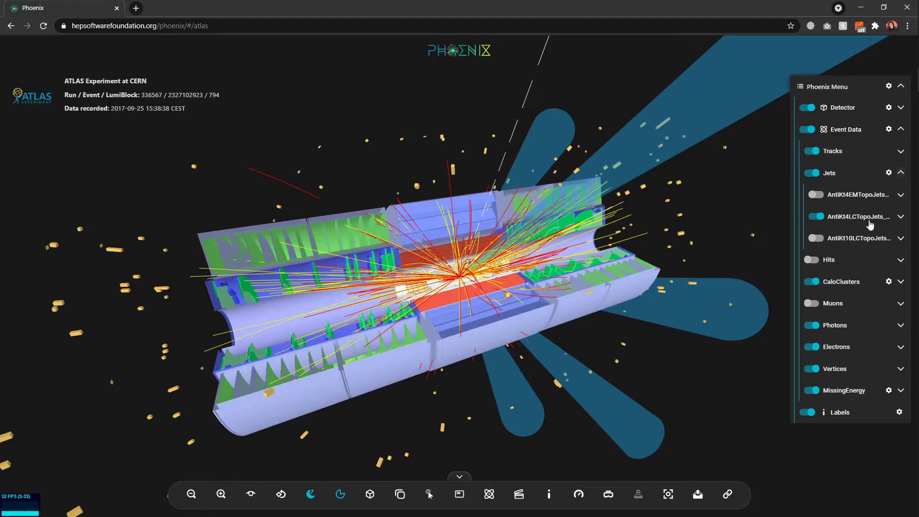
Step: Expand the AntiKt4LCTopoJets collection and review its draw options and cut options
left_click(899, 216)
left_click(897, 238)
left_click(868, 242)
left_click(895, 261)
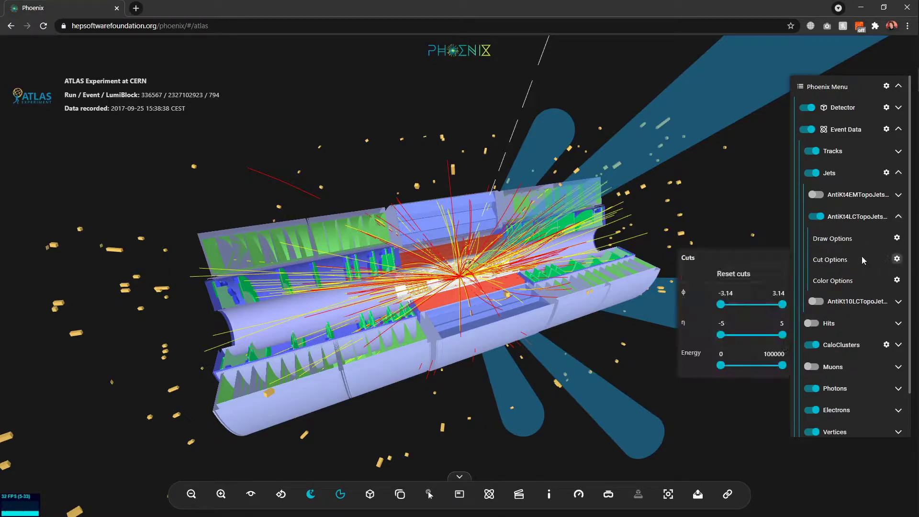
left_click(863, 266)
left_click(895, 260)
left_click(867, 265)
Step: Apply random colors to the AntiKt4LCTopoJets collection and collapse the Jets list
left_click(896, 280)
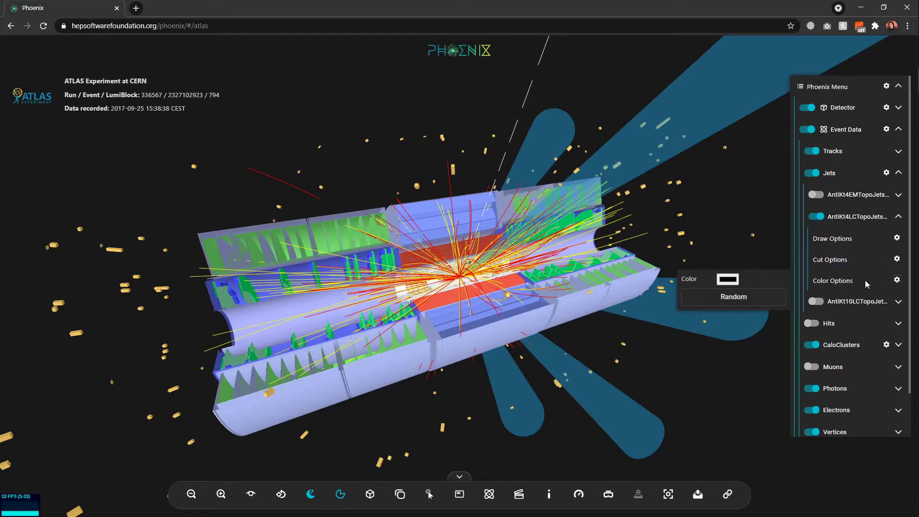
left_click(730, 297)
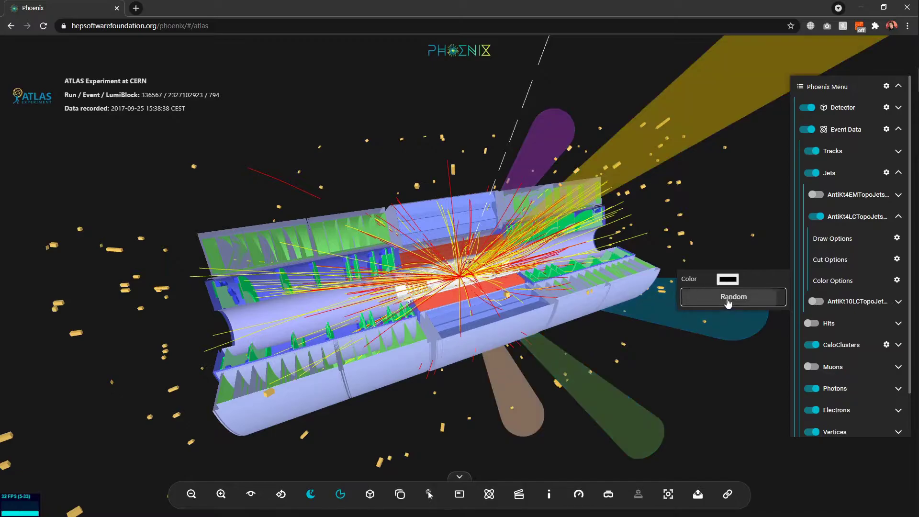
left_click(593, 272)
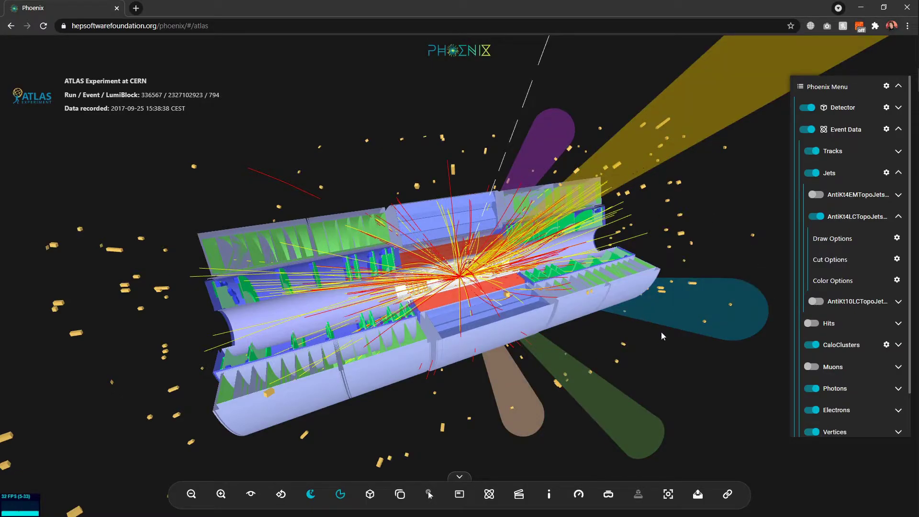
left_click(898, 218)
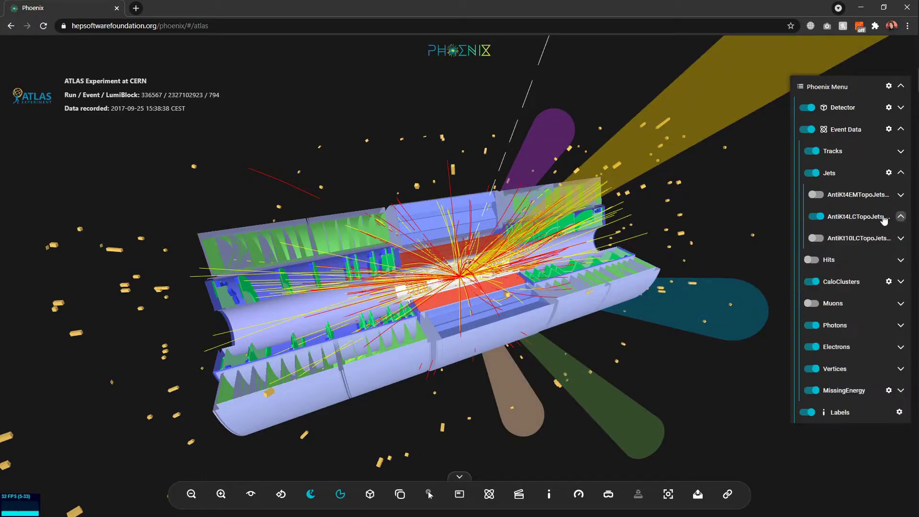
left_click(898, 173)
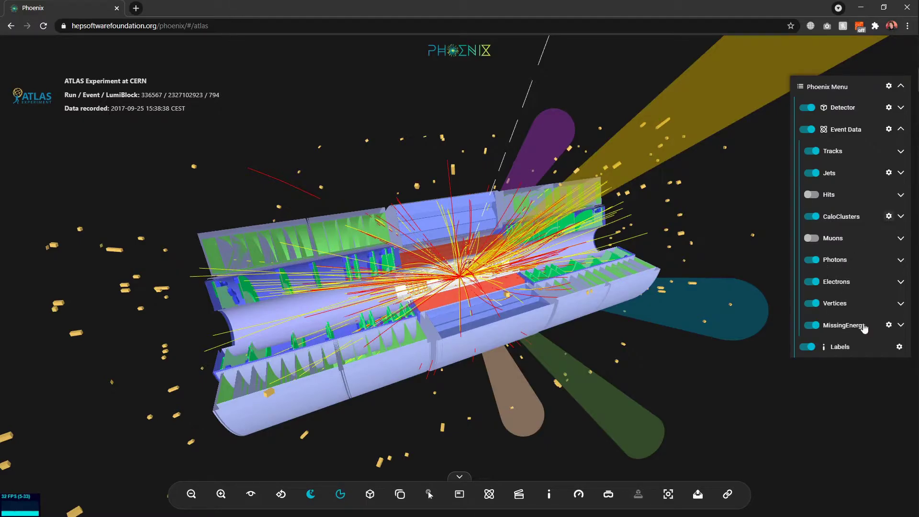
Step: Reduce the size of the MissingEnergy display and collapse the Event Data list
left_click(888, 325)
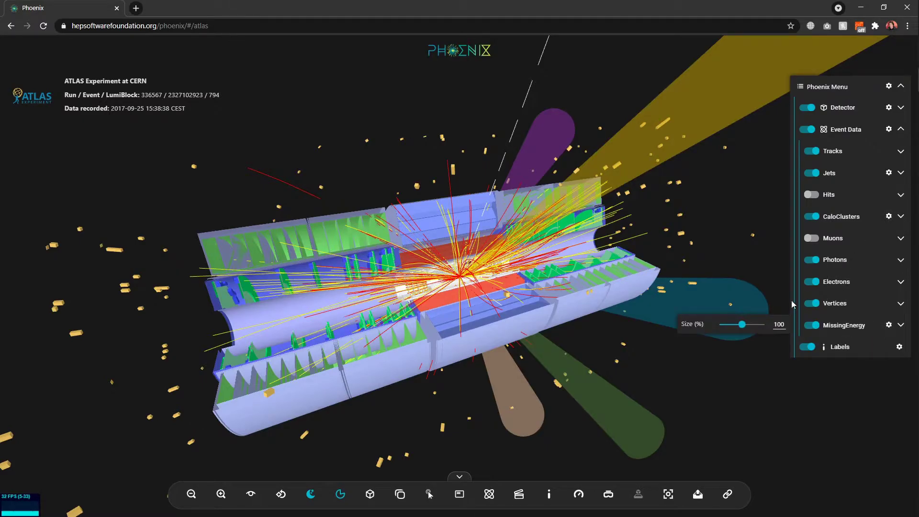
left_click_drag(740, 325, 733, 325)
left_click(868, 296)
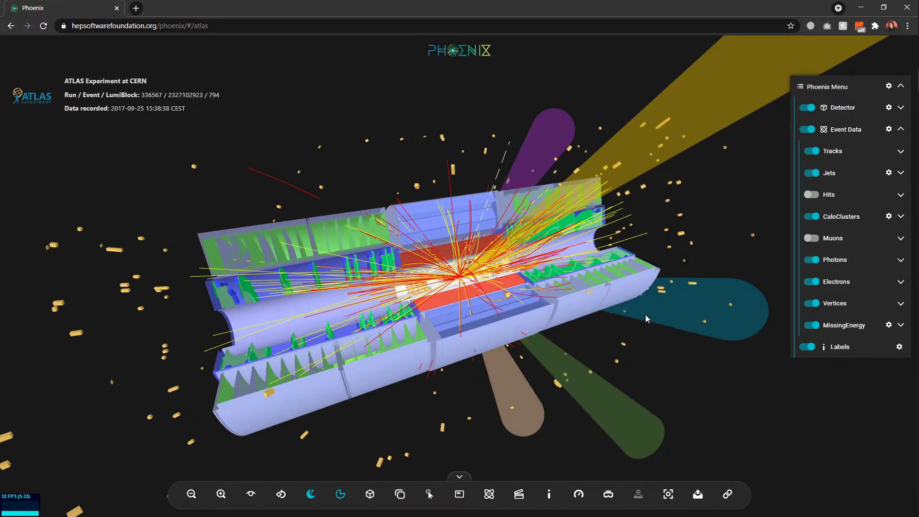
left_click(901, 130)
Step: Orbit the event display slightly and zoom it out and in several times
left_click_drag(539, 353, 527, 349)
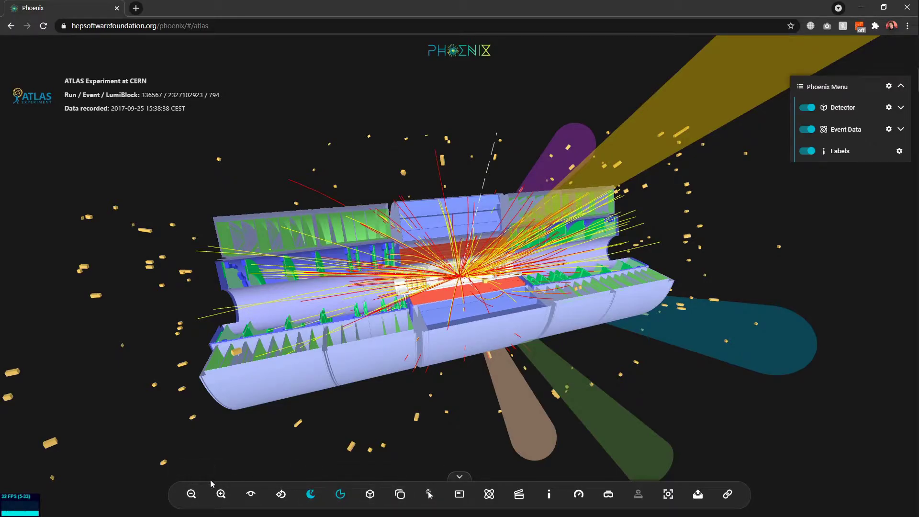
left_click(190, 494)
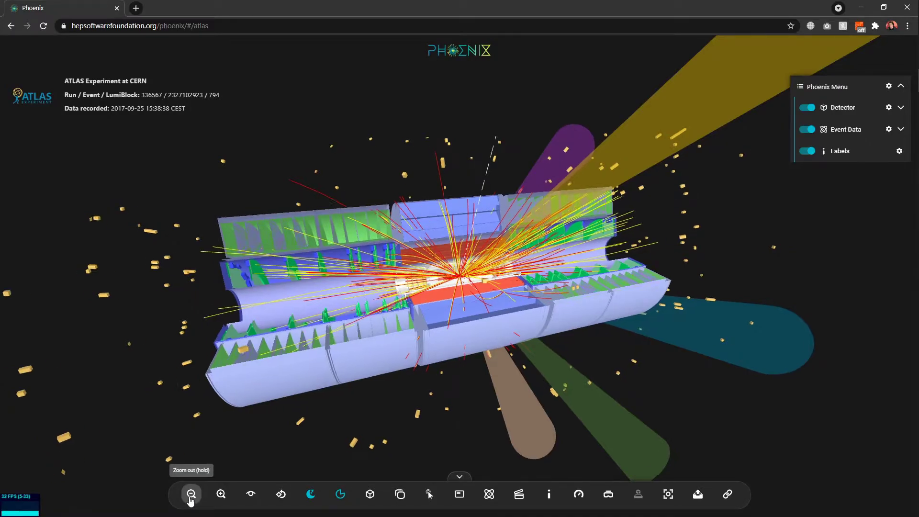
left_click(220, 495)
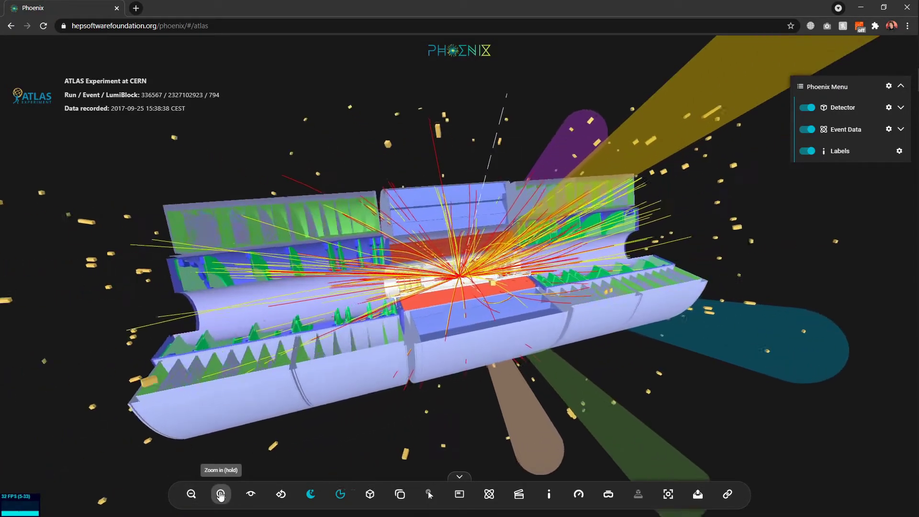
left_click(191, 494)
left_click(222, 495)
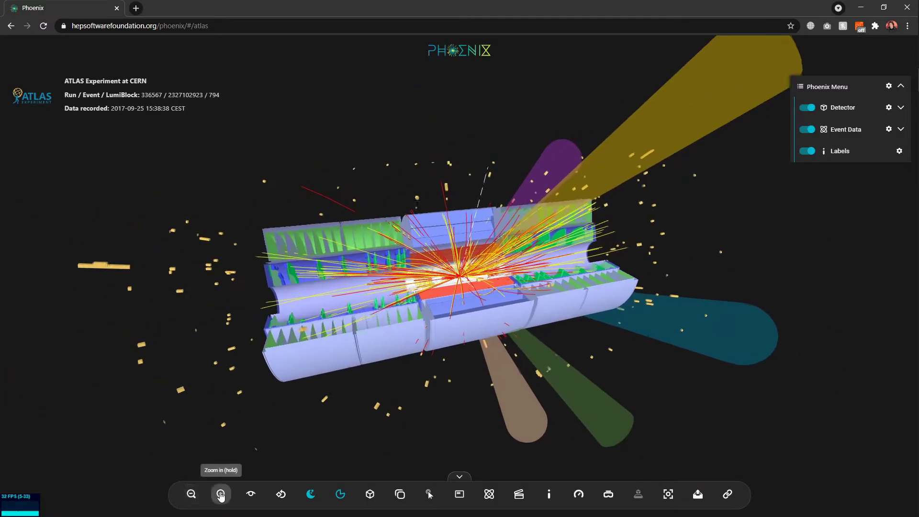
left_click(191, 494)
left_click(220, 495)
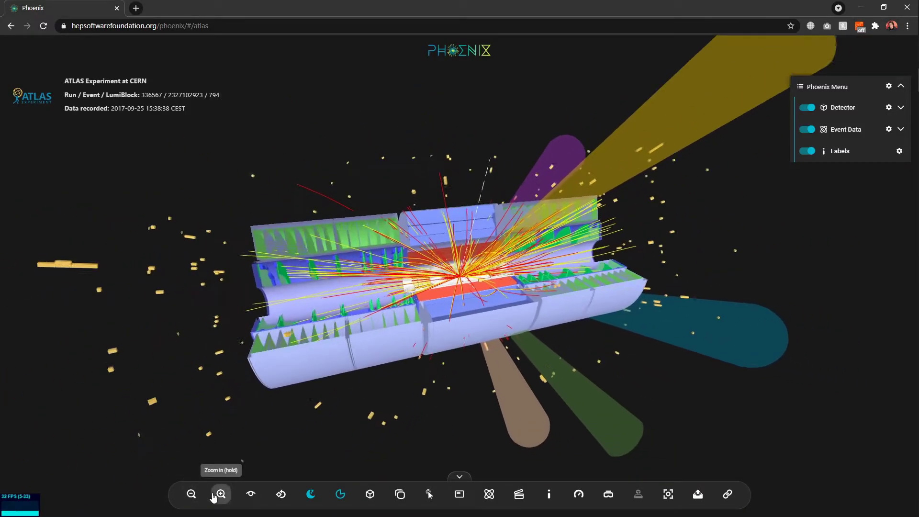
Step: Switch the camera to the Center View preset
left_click(251, 496)
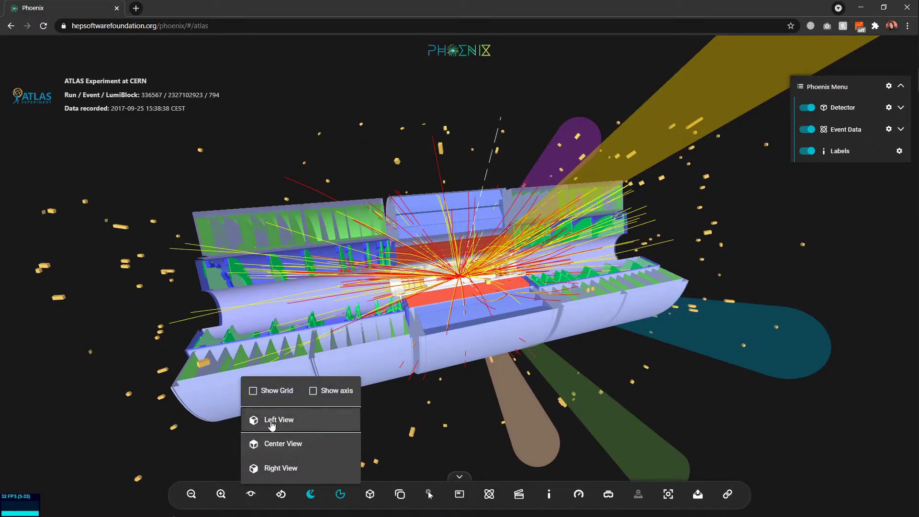
left_click(284, 451)
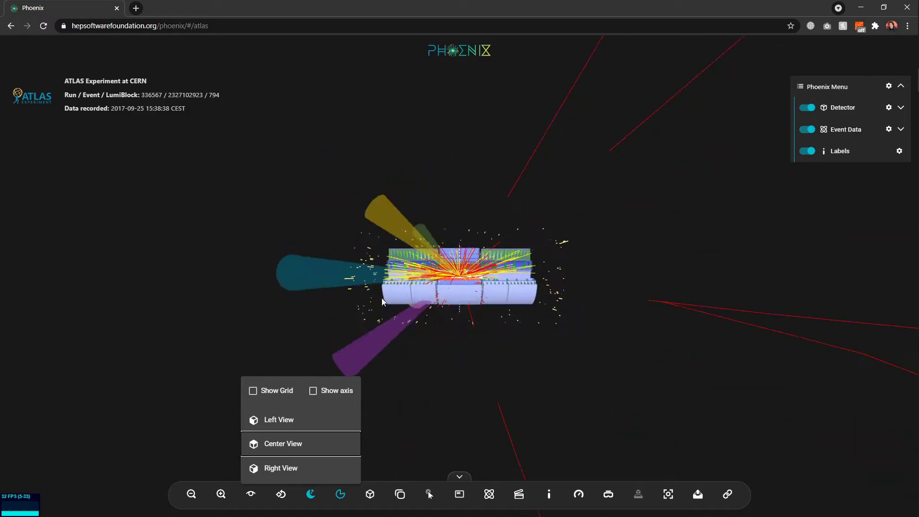
left_click(471, 277)
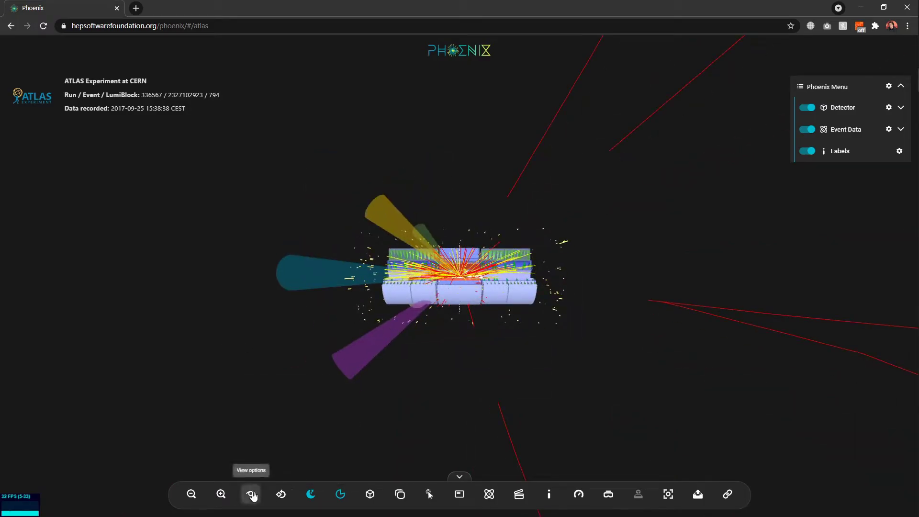
Step: Show and hide the grid, and do the same with the axis in the event display
left_click(251, 493)
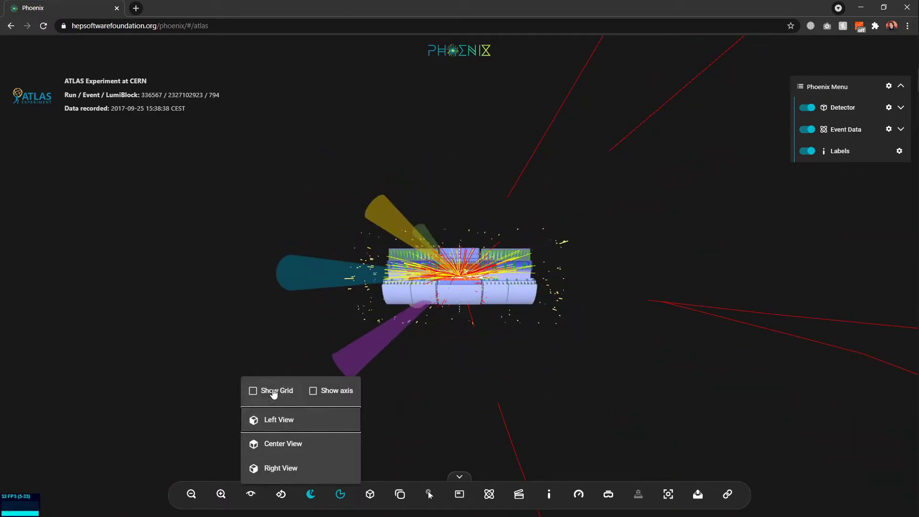
left_click(277, 392)
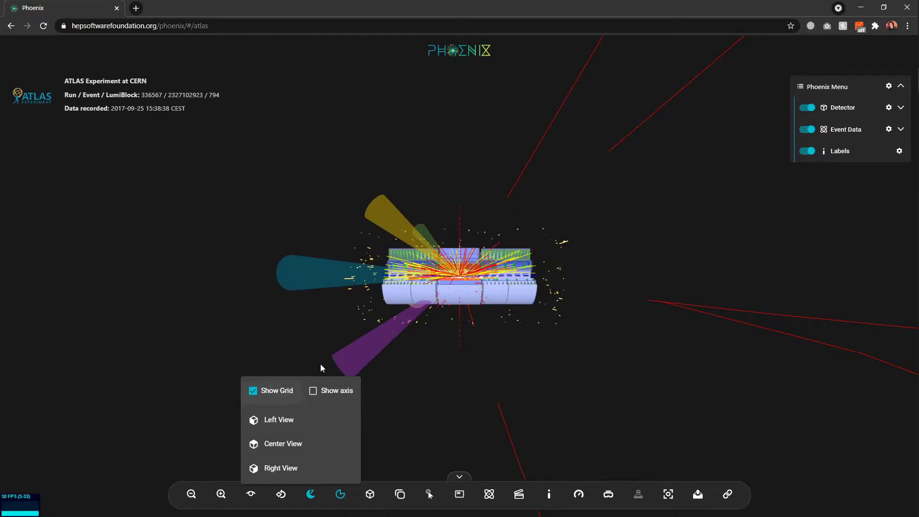
left_click(287, 393)
left_click(326, 391)
left_click(327, 392)
left_click(308, 339)
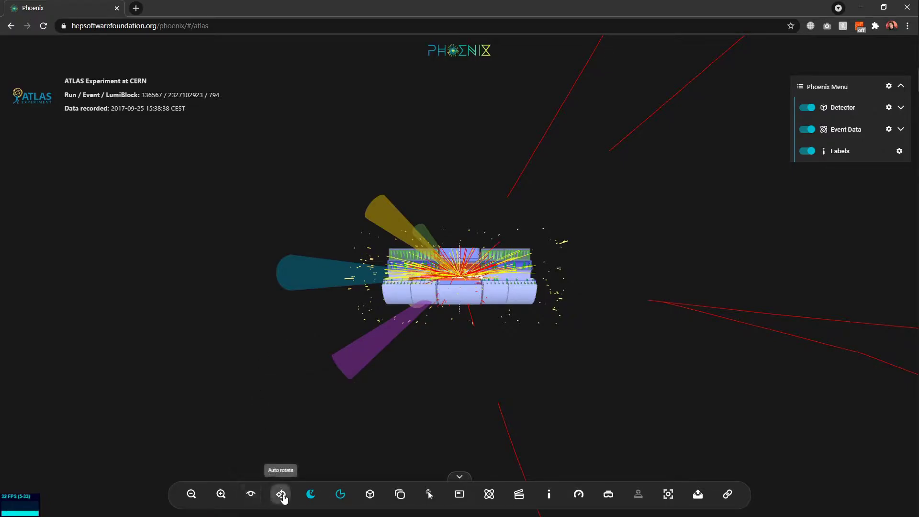
Step: Auto-rotate the event display, inspect the detector from other angles, and stop the rotation
left_click(281, 495)
scroll(421, 351, "up", 5)
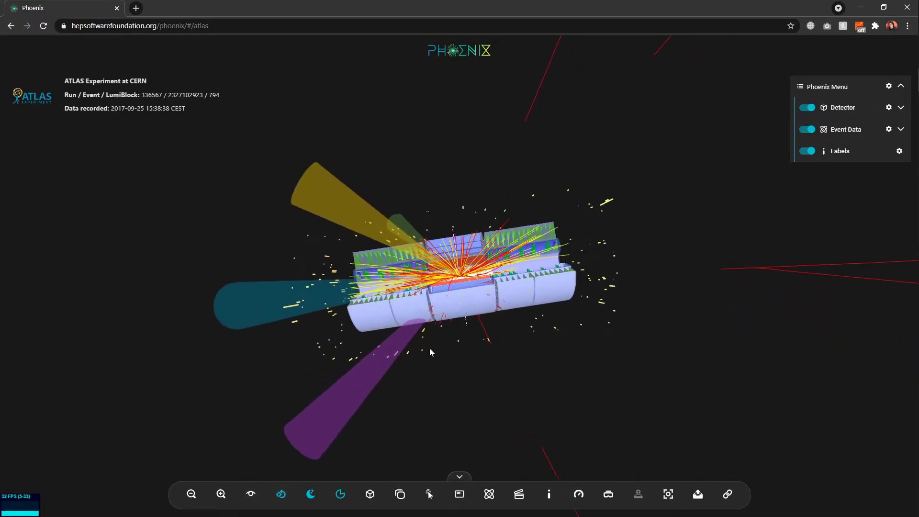
left_click_drag(386, 374, 498, 323)
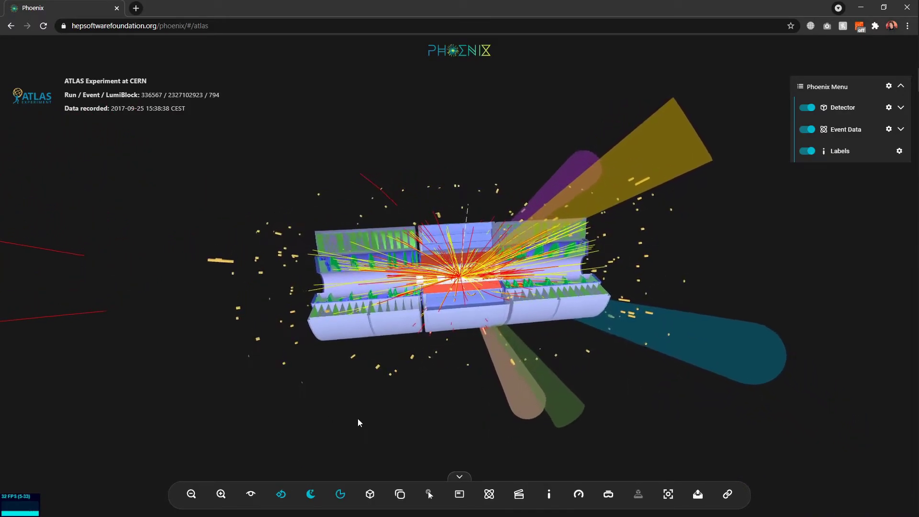
left_click(280, 500)
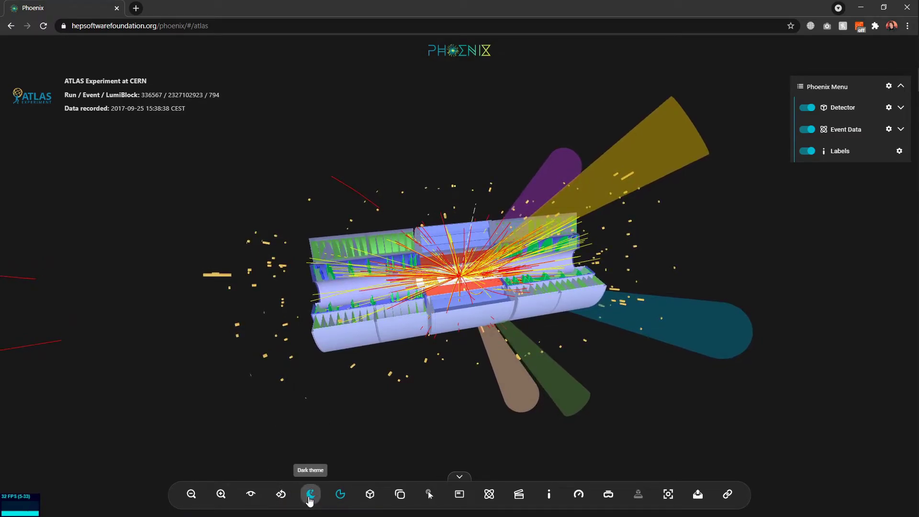
Step: Switch the interface to the light theme and return it to the dark theme
left_click(310, 496)
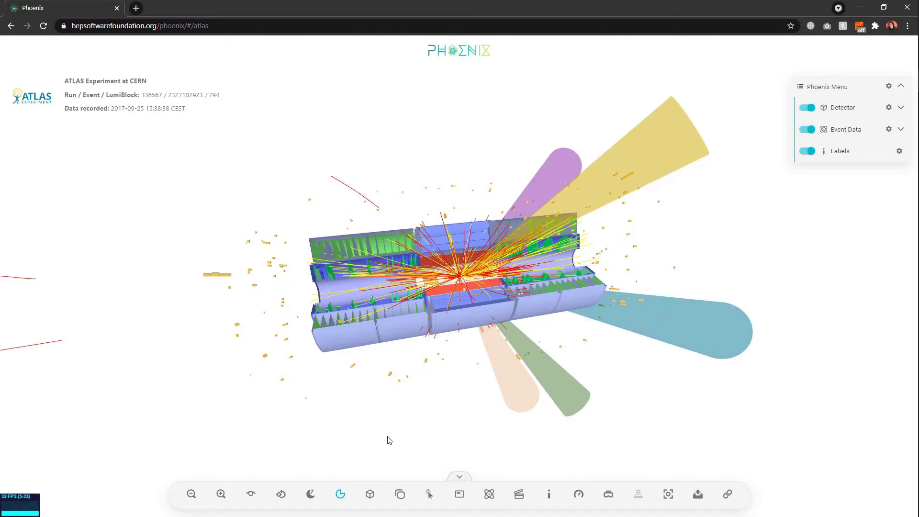
left_click(311, 496)
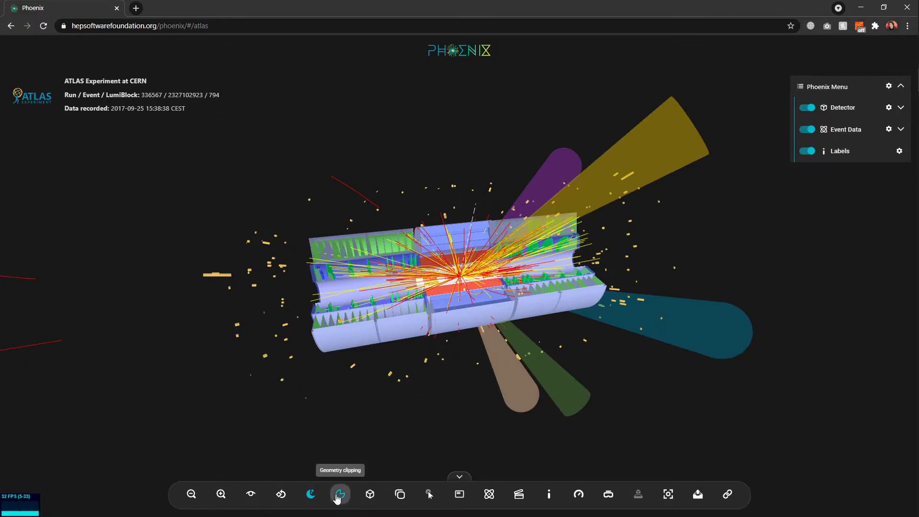
Step: Disable geometry clipping to inspect the whole detector, re-enable it, and adjust the clipping angle
scroll(342, 495, "up", 3)
left_click(342, 494)
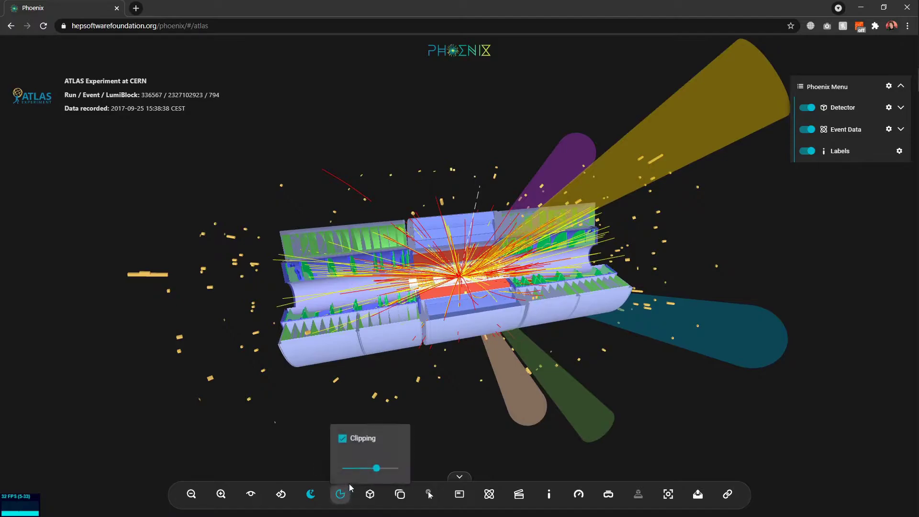
left_click(357, 443)
left_click_drag(335, 336, 398, 323)
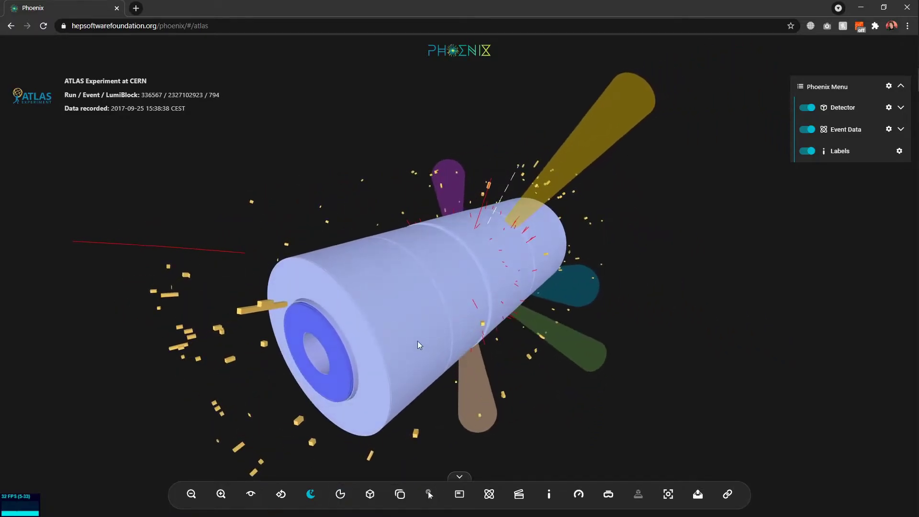
left_click(340, 495)
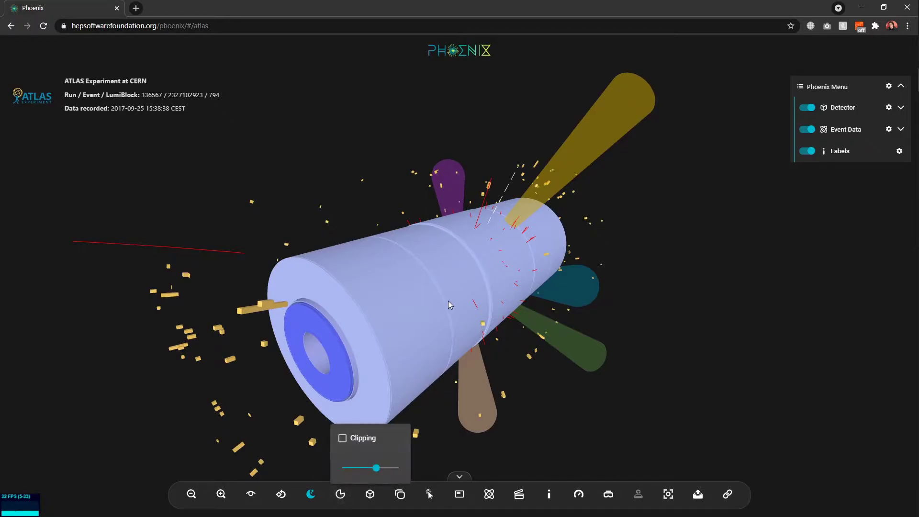
left_click(372, 442)
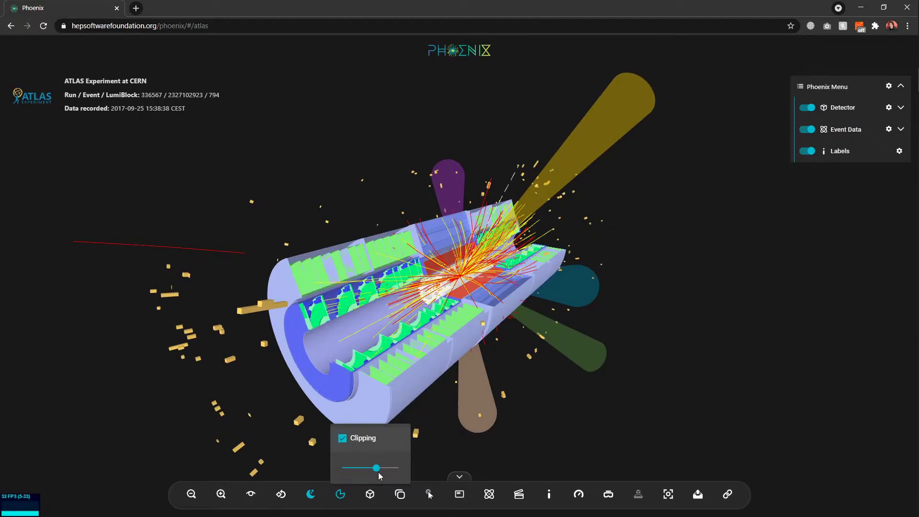
mouse_move(376, 468)
left_mouse_down()
mouse_move(362, 467)
mouse_move(402, 468)
mouse_move(377, 468)
left_mouse_up()
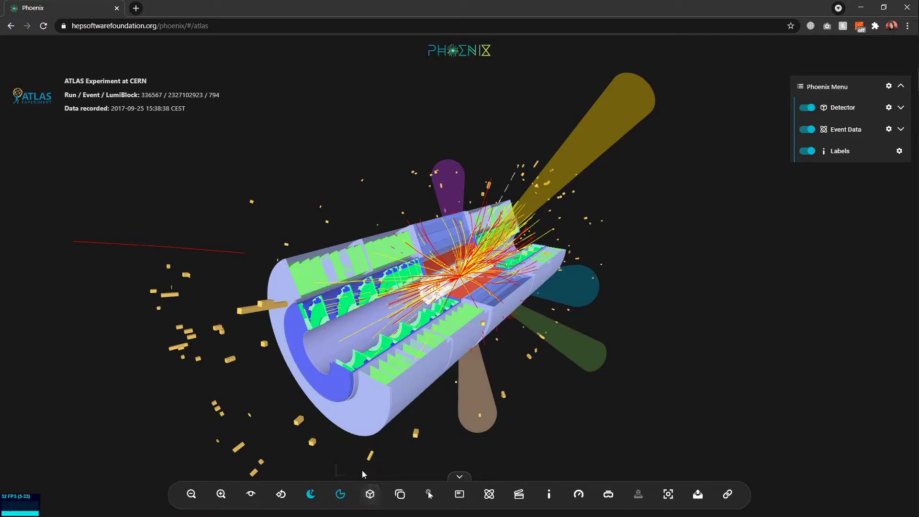
Step: Switch to the orthographic view, inspect the clipped detector in it, and return to the perspective view
left_click(370, 494)
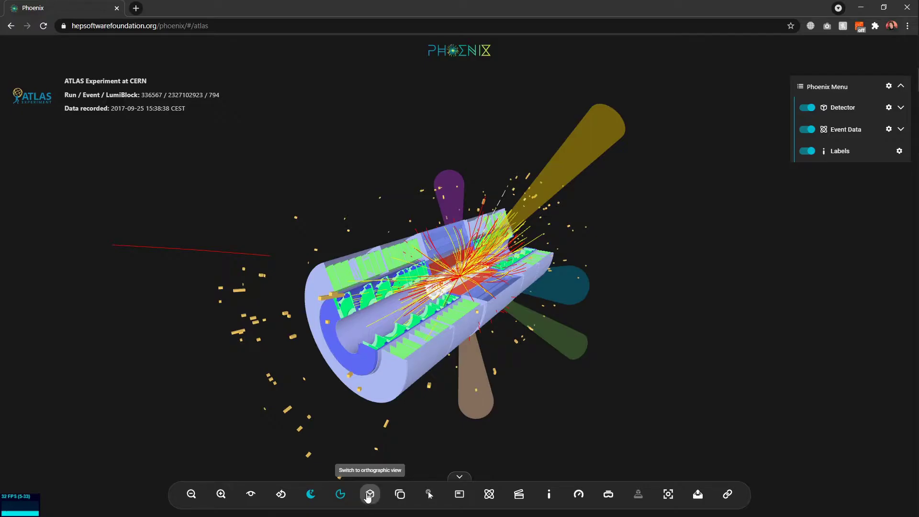
left_click(369, 495)
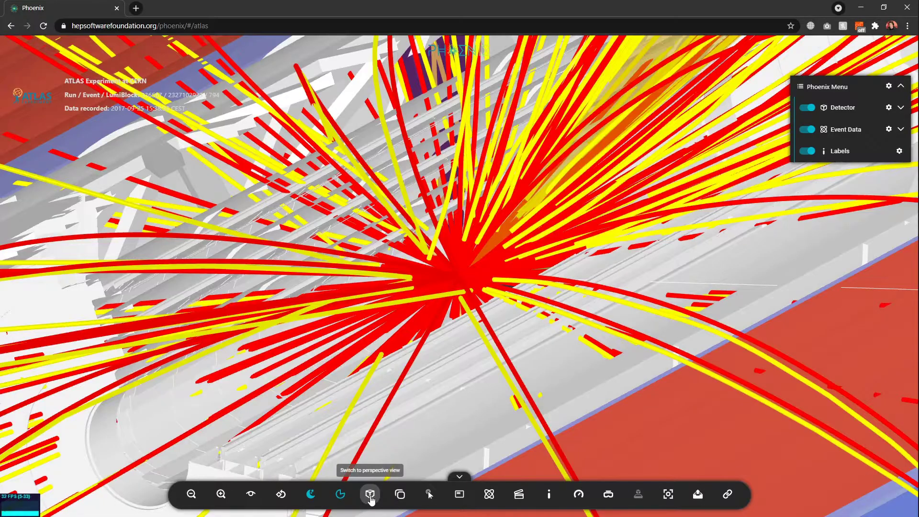
scroll(405, 337, "down", 10)
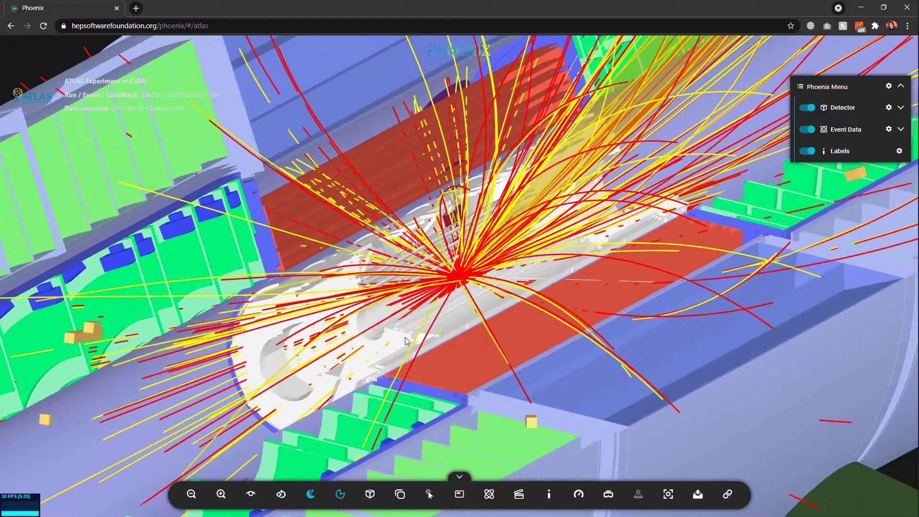
scroll(406, 341, "down", 5)
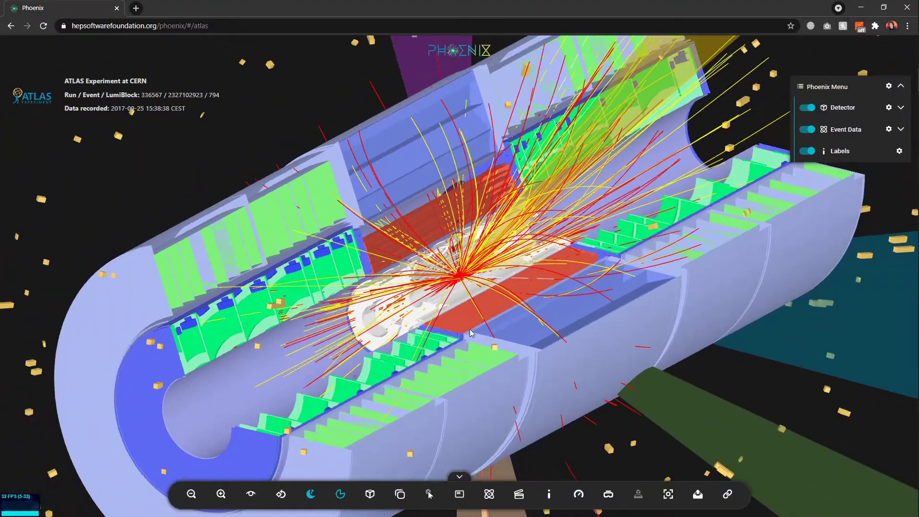
left_click_drag(406, 341, 388, 464)
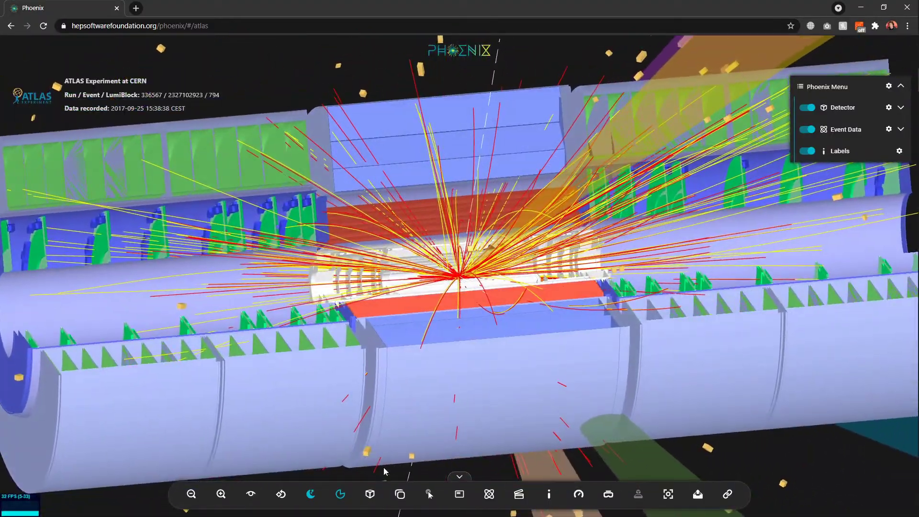
left_click(370, 495)
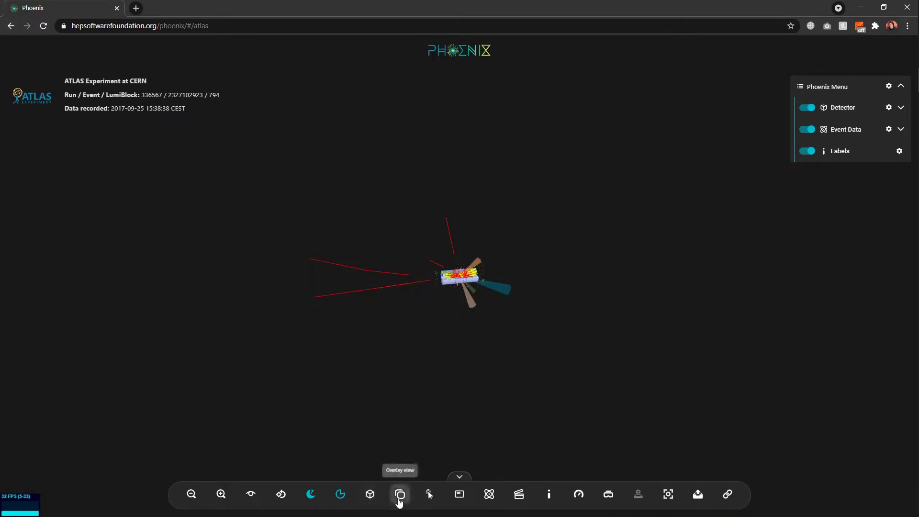
Step: Open the overlay view and move it slightly away from the corner of the event display
scroll(444, 356, "up", 5)
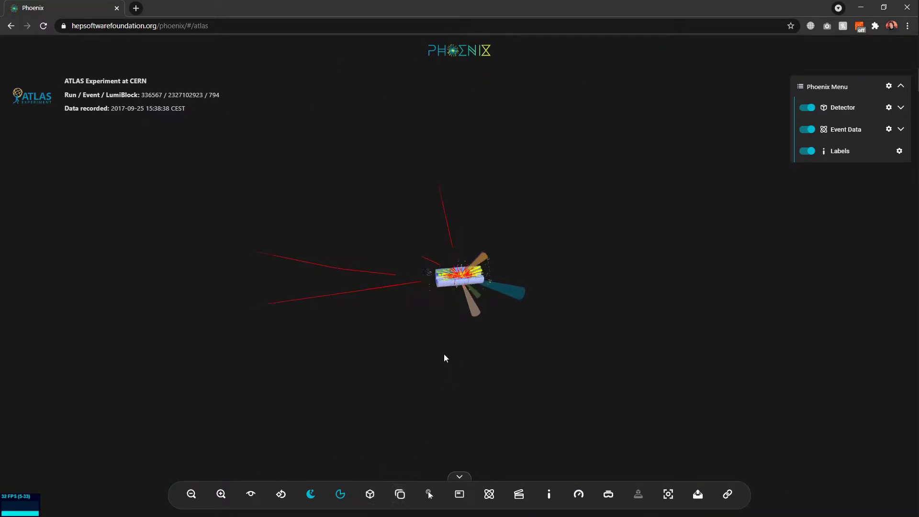
left_click(402, 495)
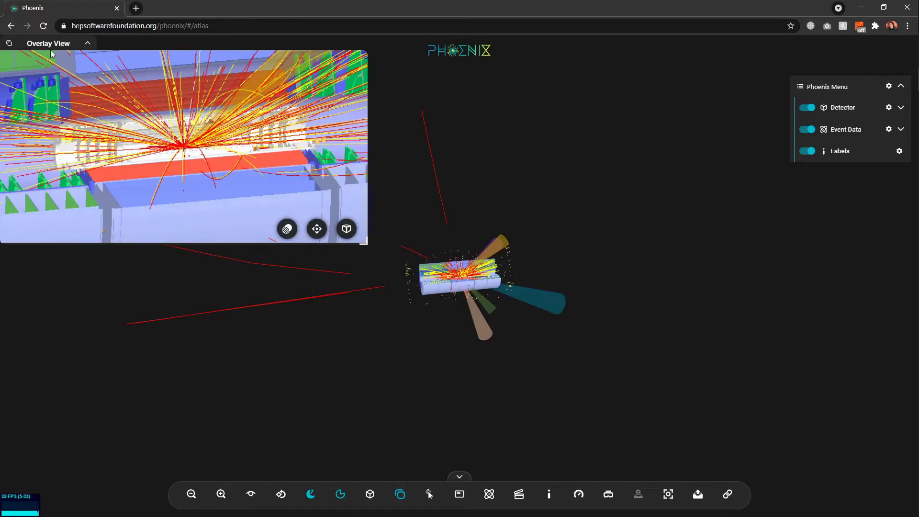
left_click_drag(67, 43, 83, 60)
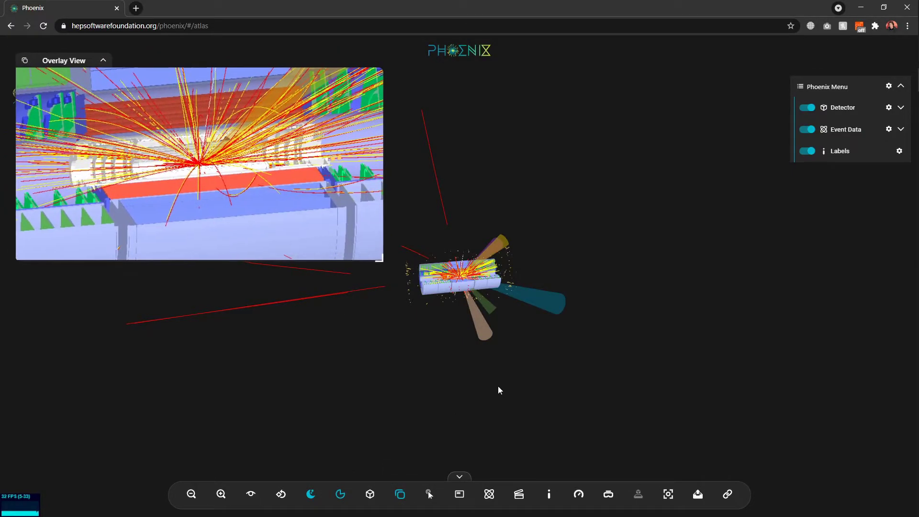
Step: Make the overlay view transparent, check it against the main display from several angles, and make it opaque again
scroll(476, 316, "down", 5)
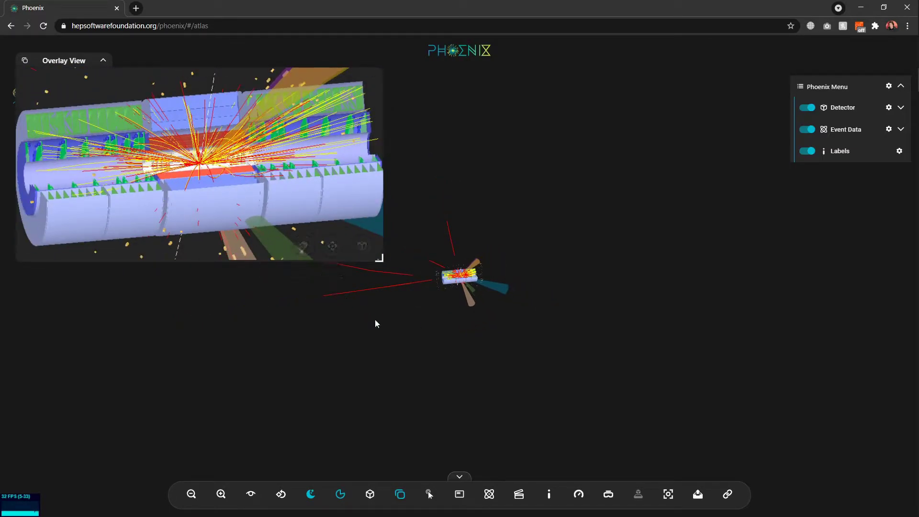
left_click(303, 247)
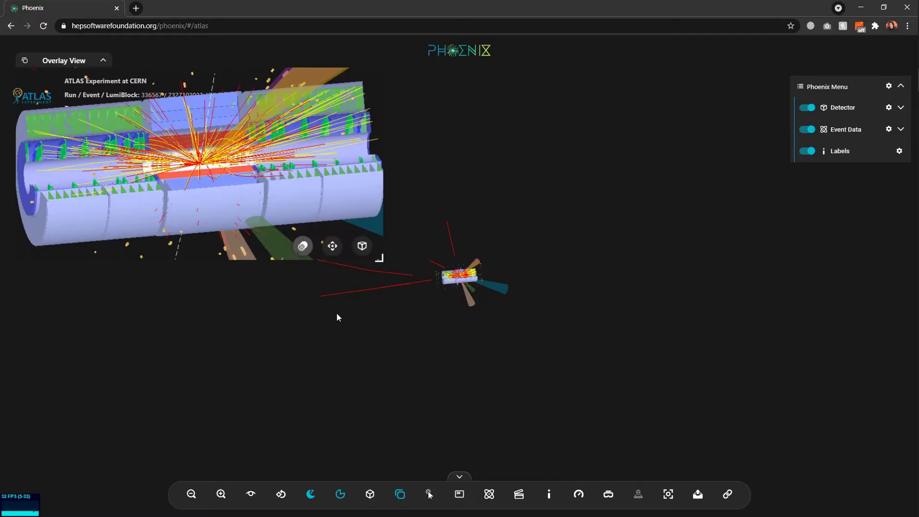
scroll(351, 312, "up", 5)
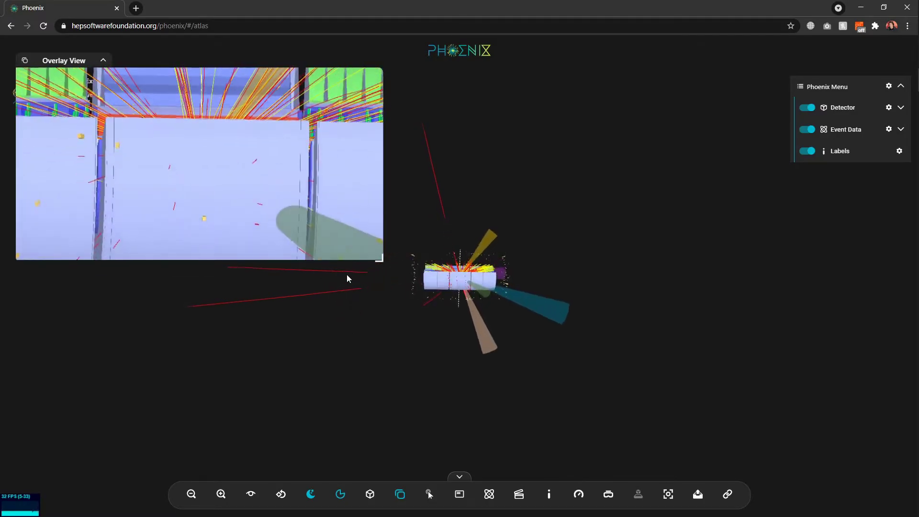
left_click_drag(407, 328, 414, 309)
scroll(399, 307, "down", 4)
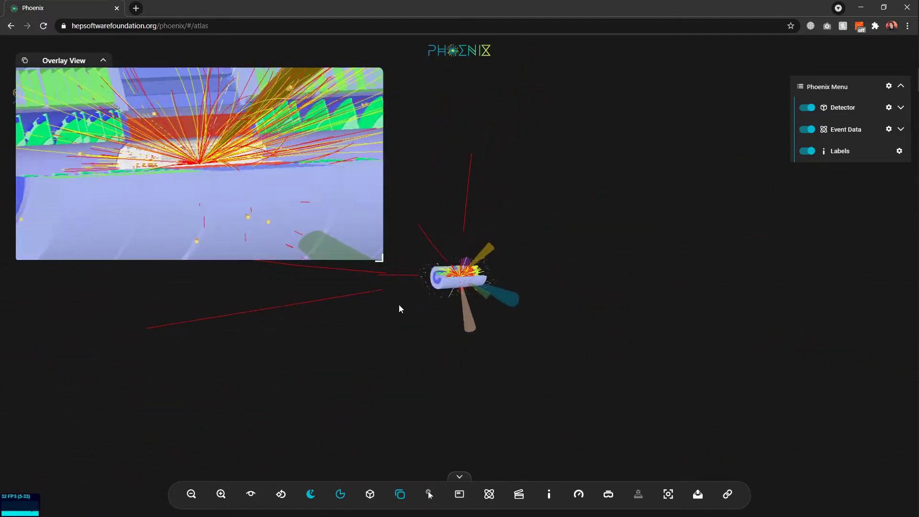
left_click(302, 246)
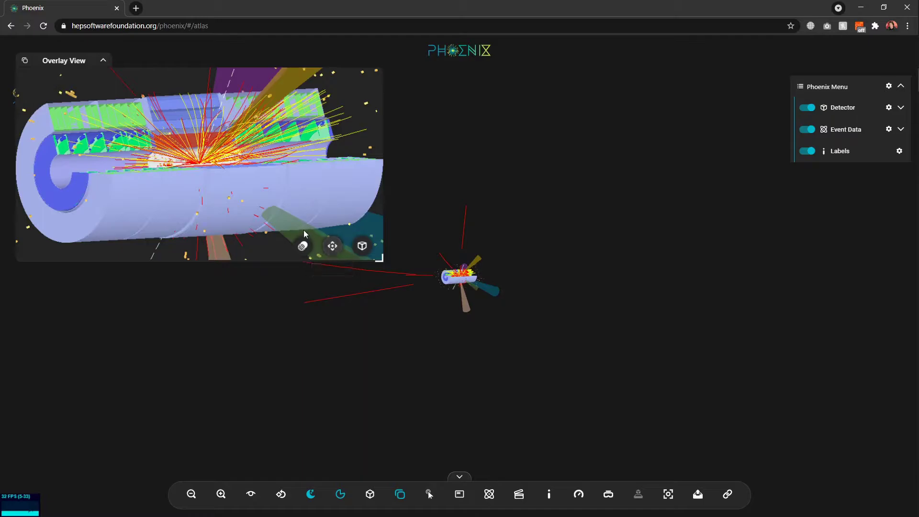
Step: Fix the overlay view, orbit the main display independently of it, and release the overlay to follow the main camera
left_click(332, 246)
left_click_drag(513, 366, 420, 363)
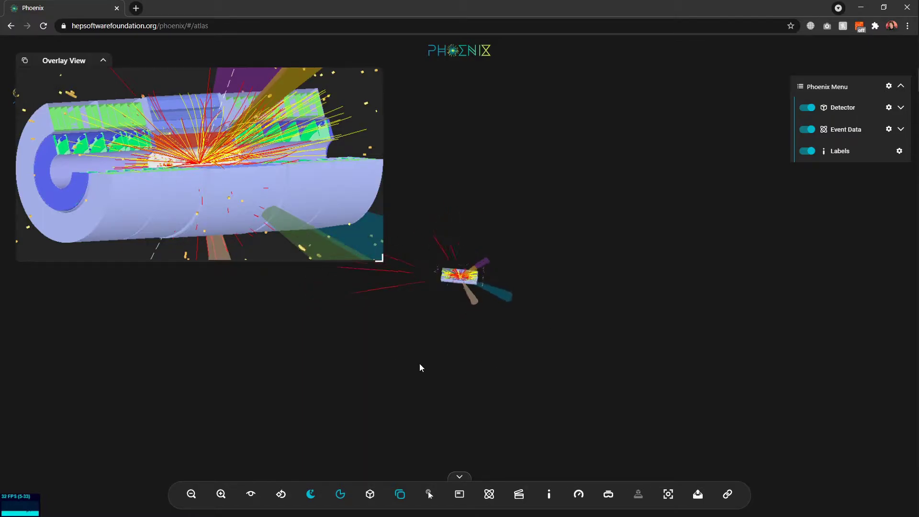
scroll(440, 345, "up", 3)
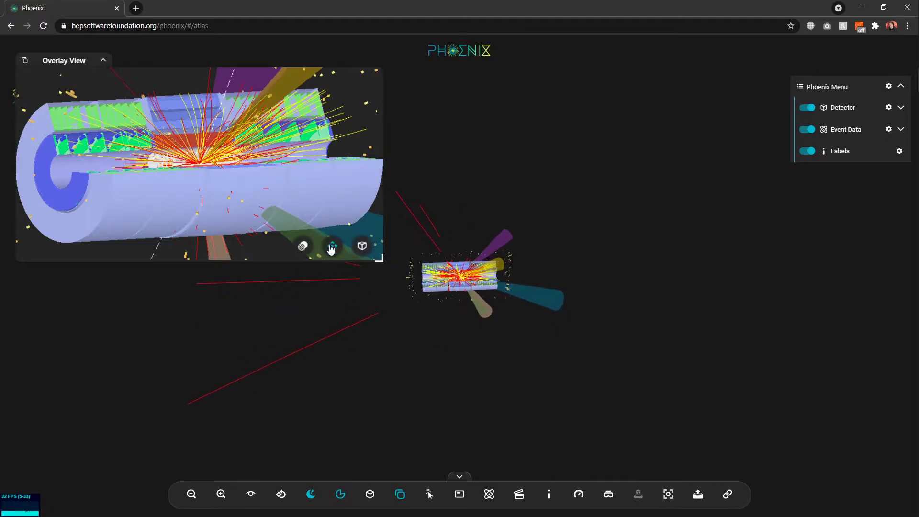
left_click(330, 247)
left_click_drag(430, 364, 372, 272)
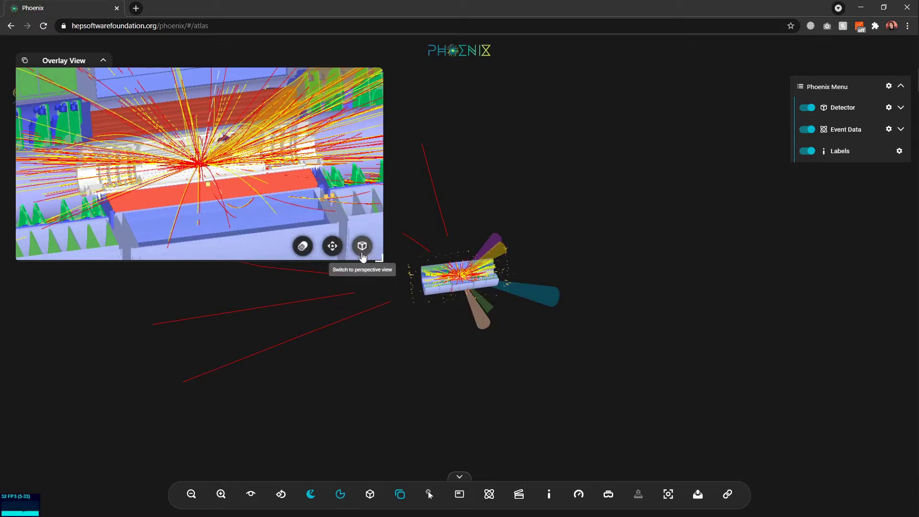
Step: Switch the overlay to the perspective view and back to orthographic, and close the overlay
left_click(362, 246)
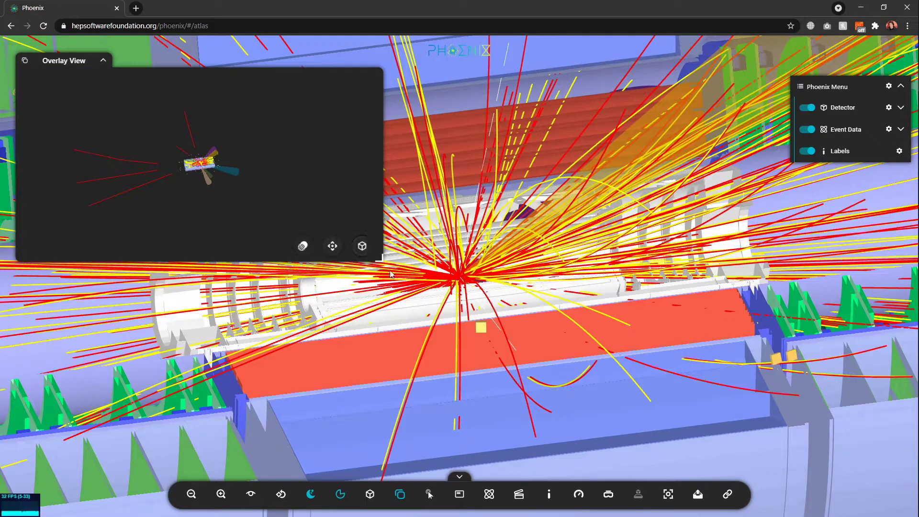
left_click(362, 246)
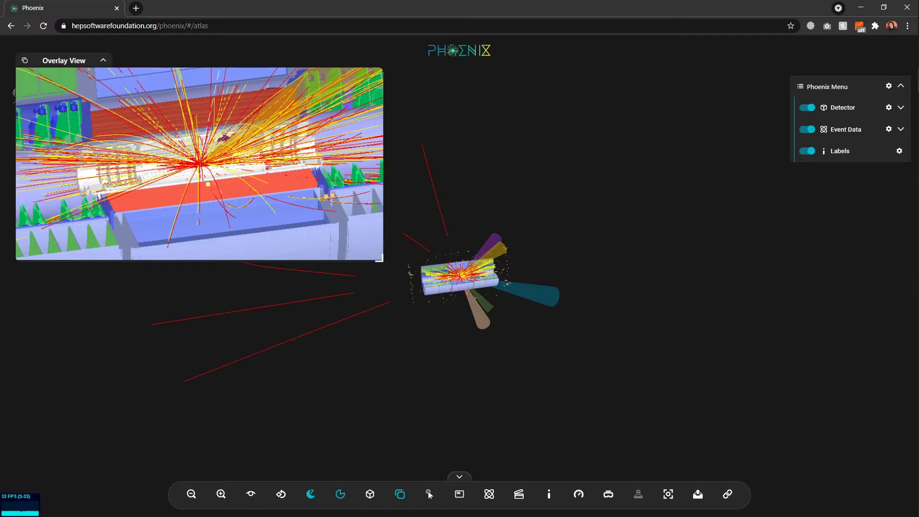
left_click(400, 494)
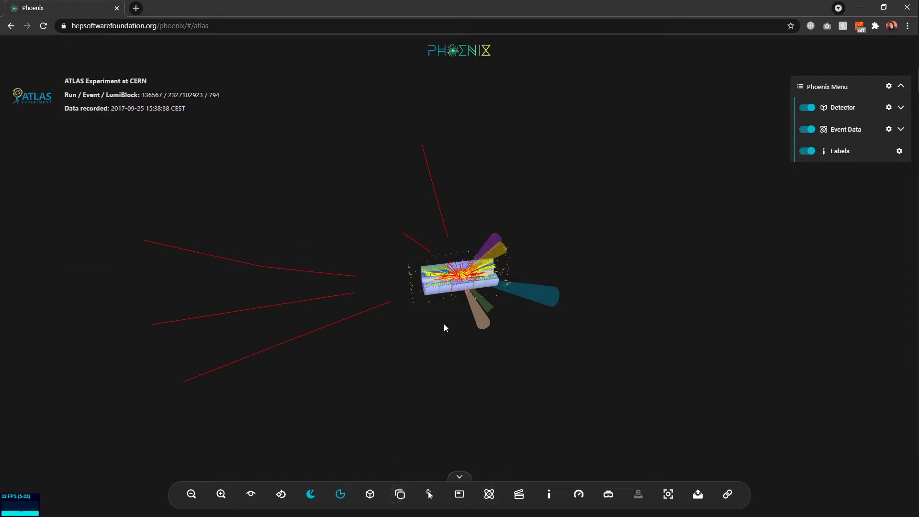
scroll(445, 326, "up", 5)
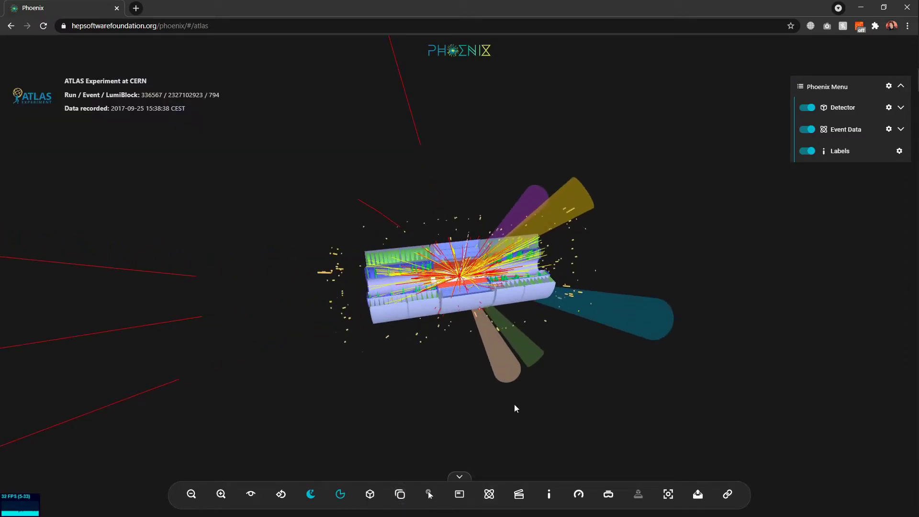
scroll(518, 408, "up", 2)
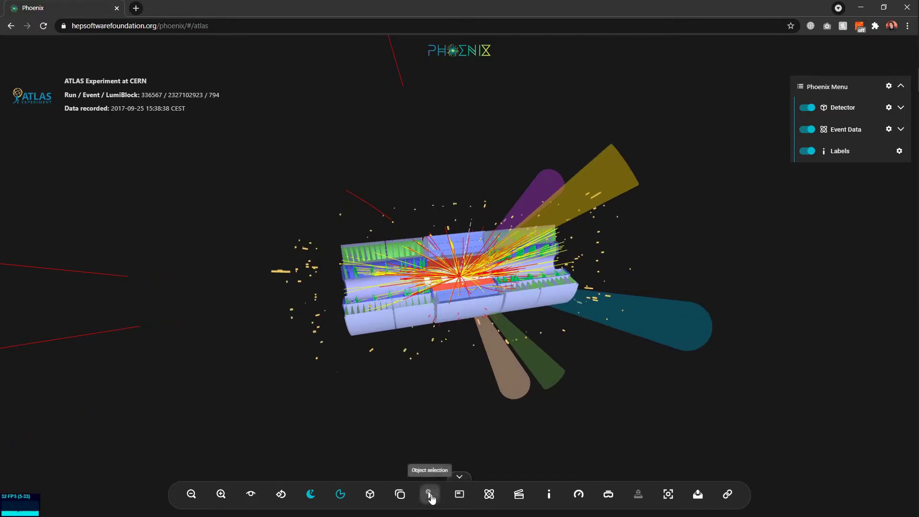
Step: Hide the detector geometry and turn on object selection for the event data
left_click(826, 109)
scroll(452, 309, "up", 3)
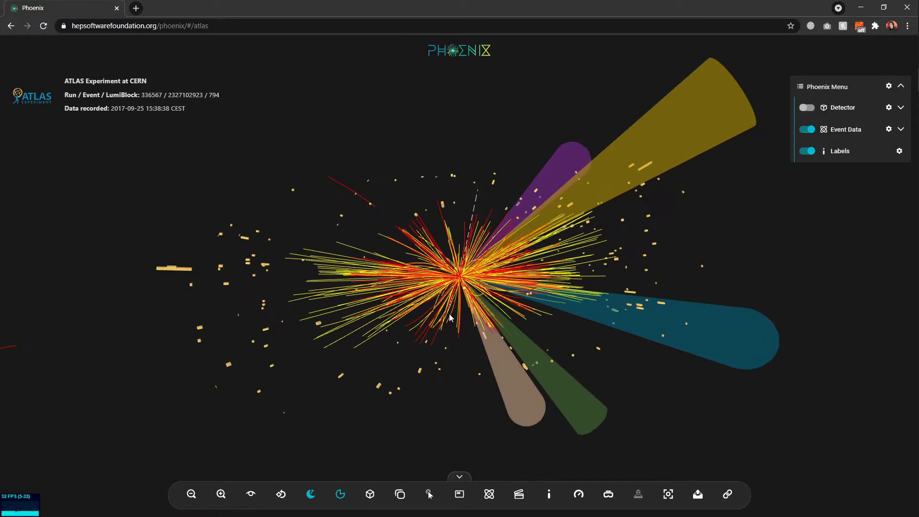
left_click(434, 494)
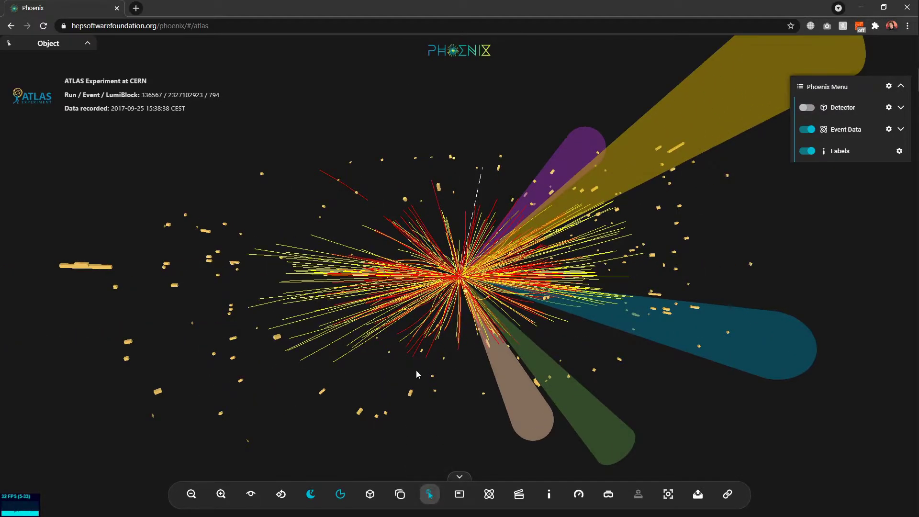
Step: Inspect the properties of the yellow, green and teal jets, moving the object details overlay down away from the corner
left_click_drag(435, 340, 449, 339)
left_click_drag(604, 170, 473, 186)
left_click(282, 211)
left_click_drag(294, 217, 545, 221)
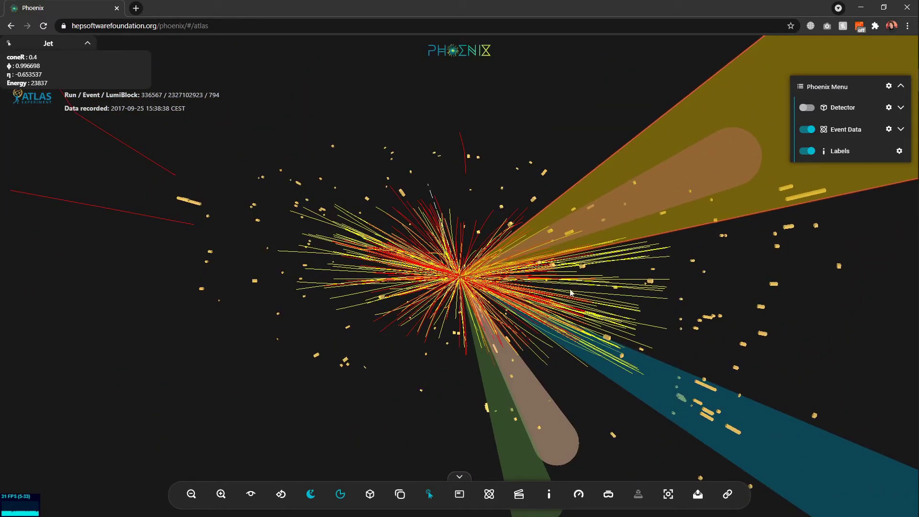
left_click(489, 373)
left_click_drag(61, 51, 115, 232)
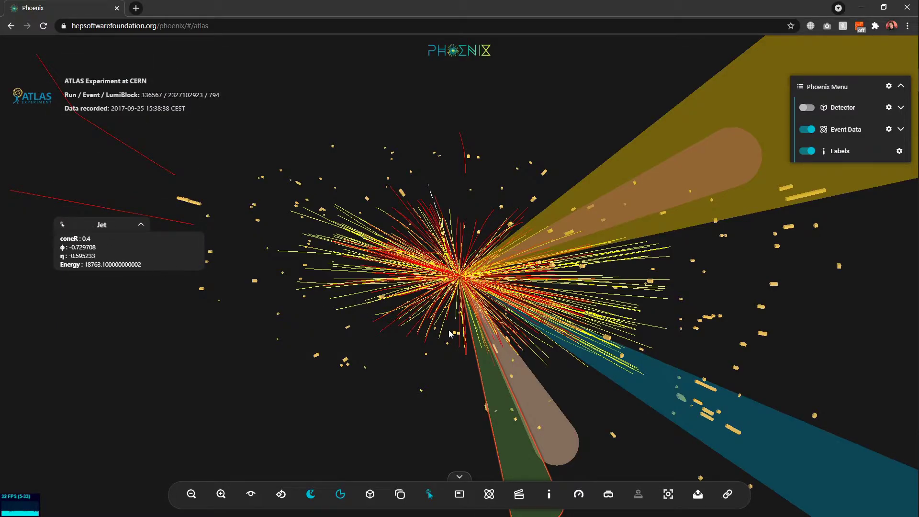
left_click(617, 202)
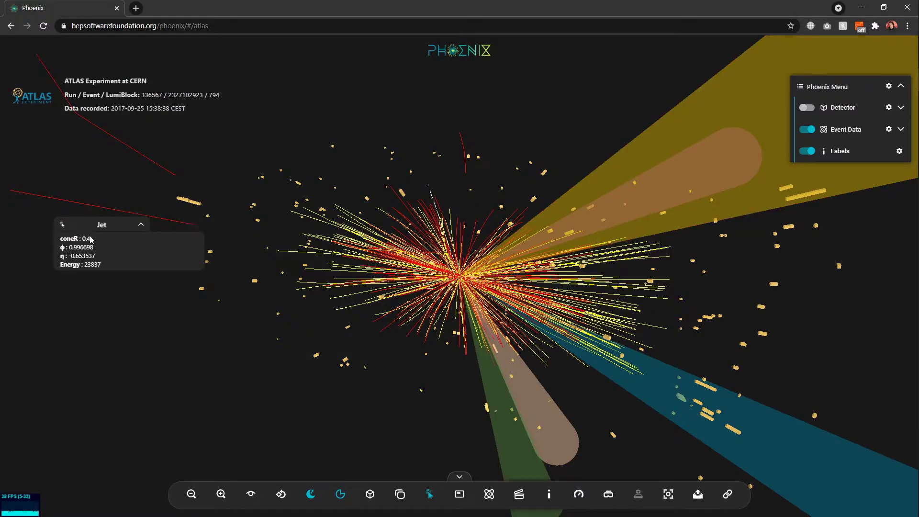
left_click(650, 387)
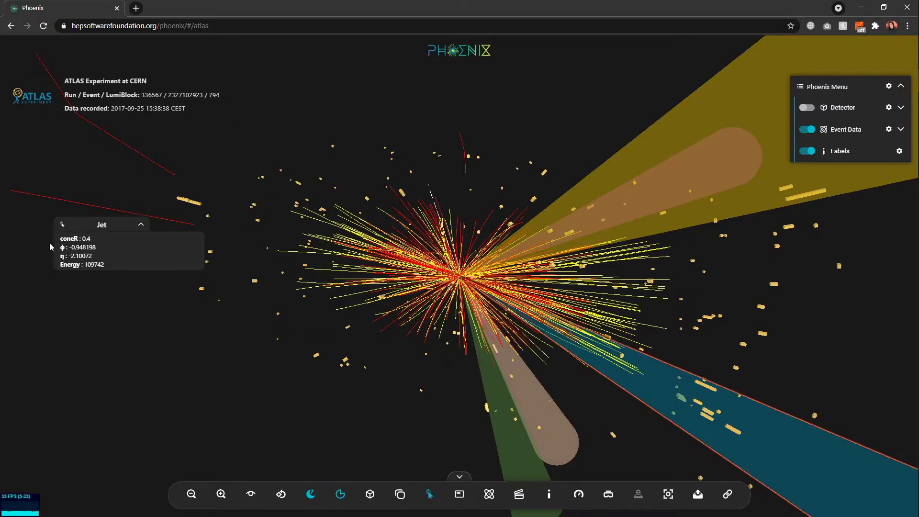
Step: Select a thick red track close to the collision point to read its properties, and move the details overlay slightly up
scroll(374, 309, "up", 3)
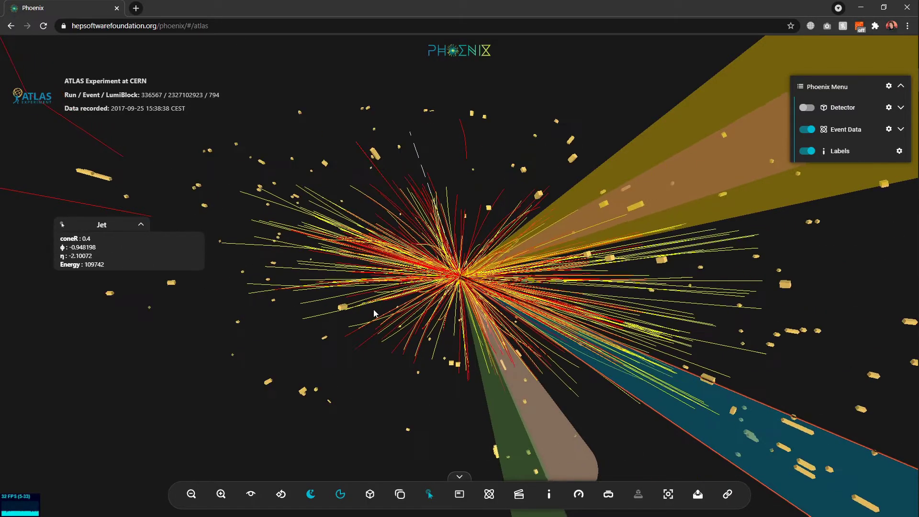
left_click_drag(374, 309, 411, 338)
left_click_drag(458, 387, 341, 209)
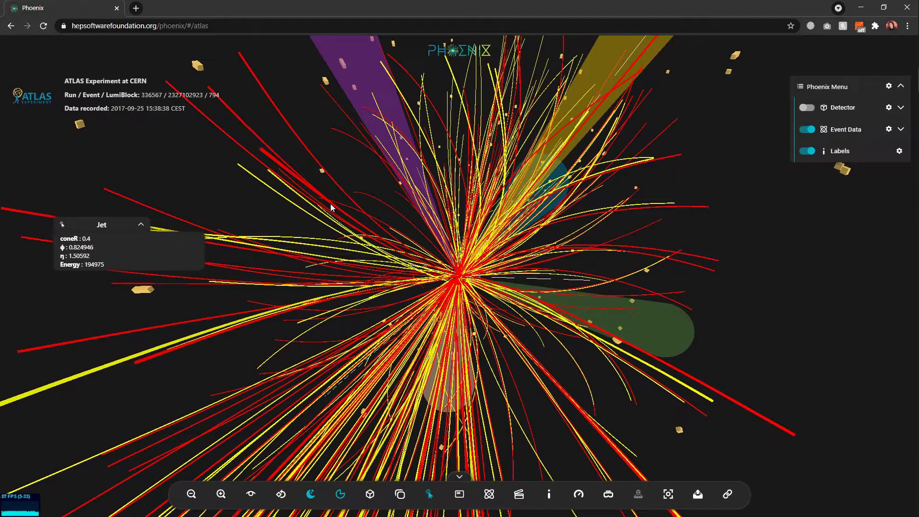
left_click(326, 200)
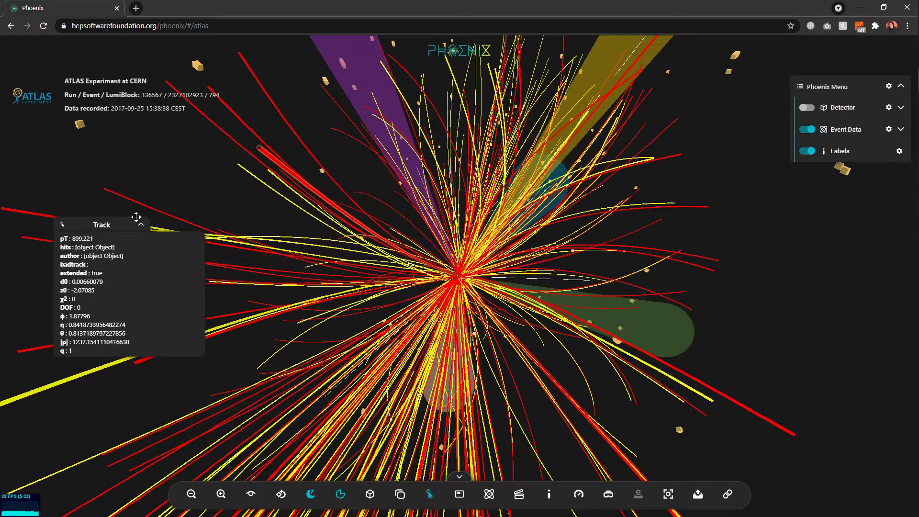
left_click_drag(104, 228, 109, 204)
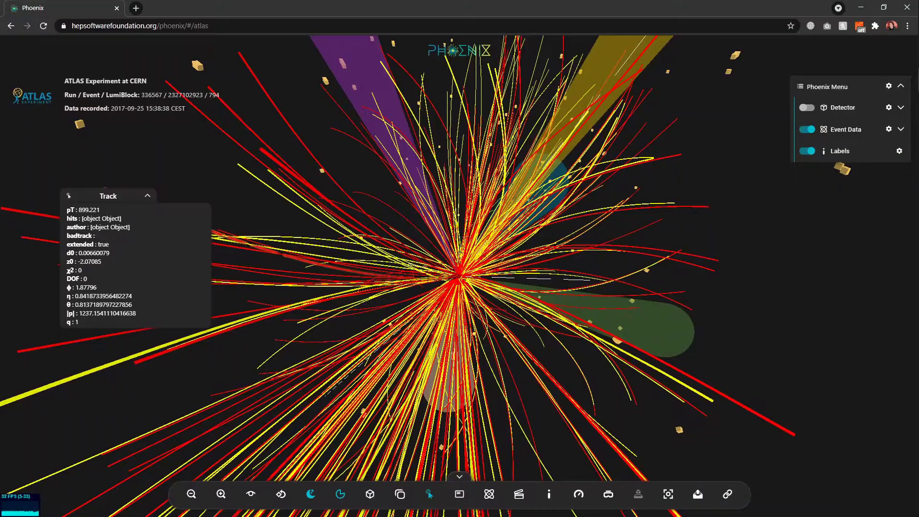
Step: Select the calorimeter cluster in front of the teal jet to read its properties, and move the details overlay slightly down
left_click_drag(287, 273, 374, 352)
left_click(353, 327)
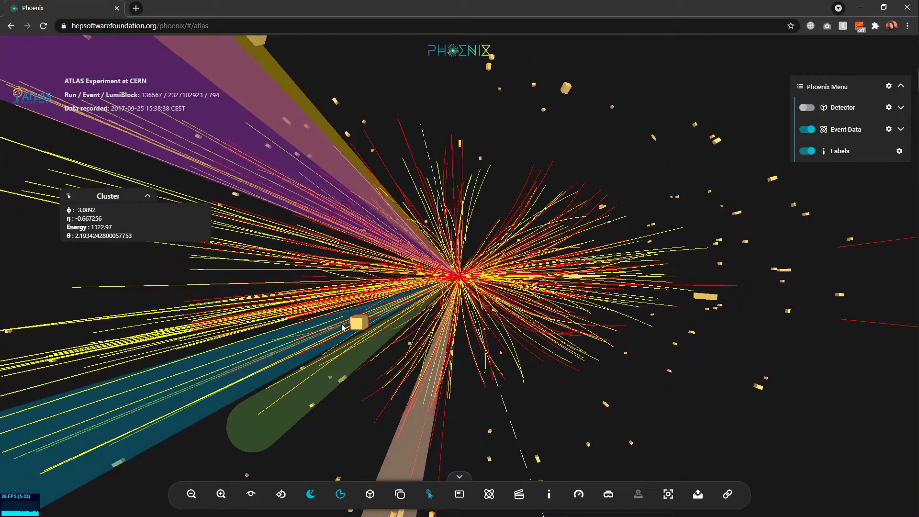
left_click_drag(107, 187, 113, 219)
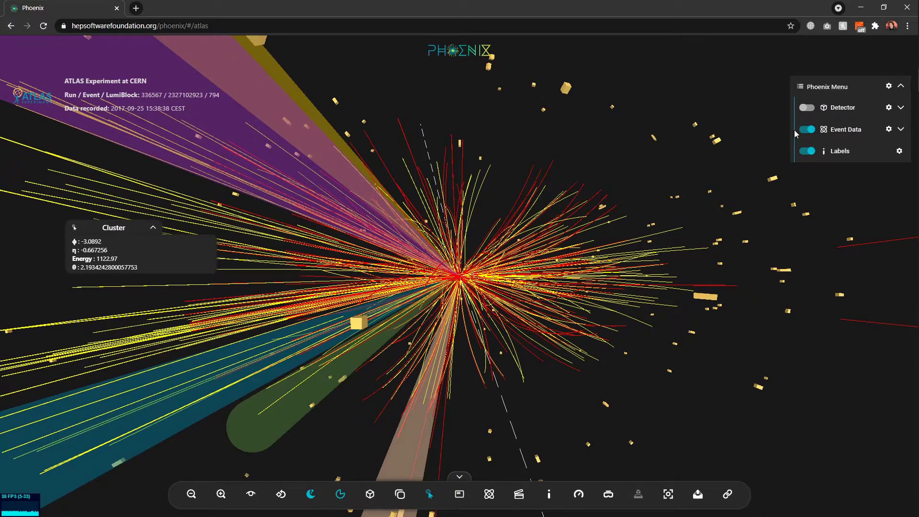
Step: Show the detector again, inspect the TRT Endcaps and TRT volumes, and turn off object selection
left_click(822, 109)
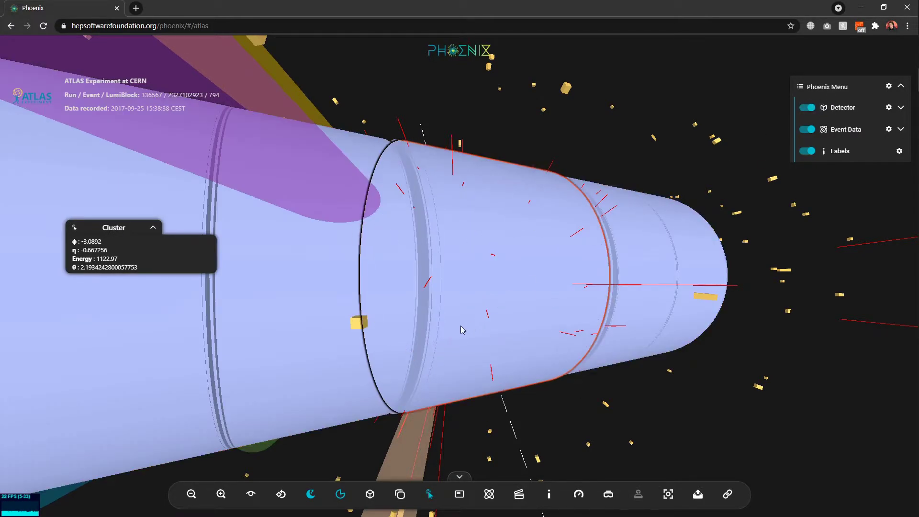
scroll(576, 327, "up", 5)
scroll(576, 327, "down", 5)
left_click(685, 331)
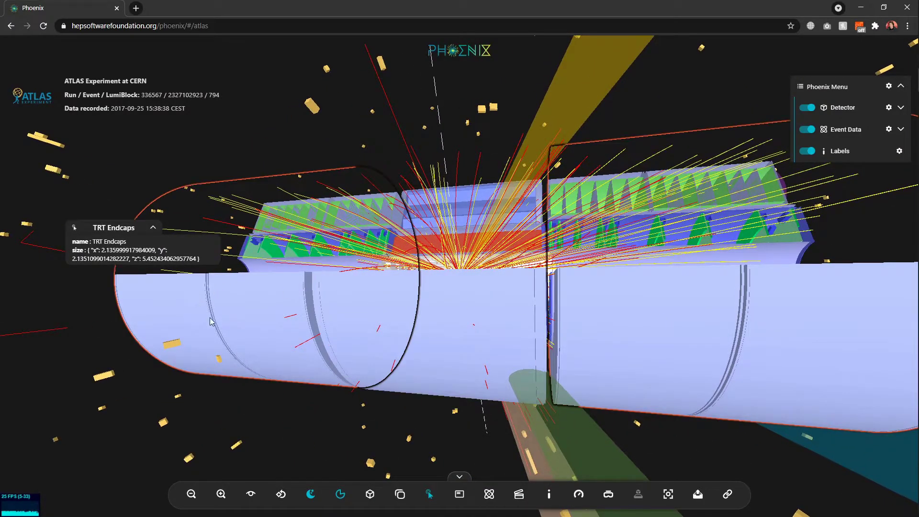
left_click(445, 331)
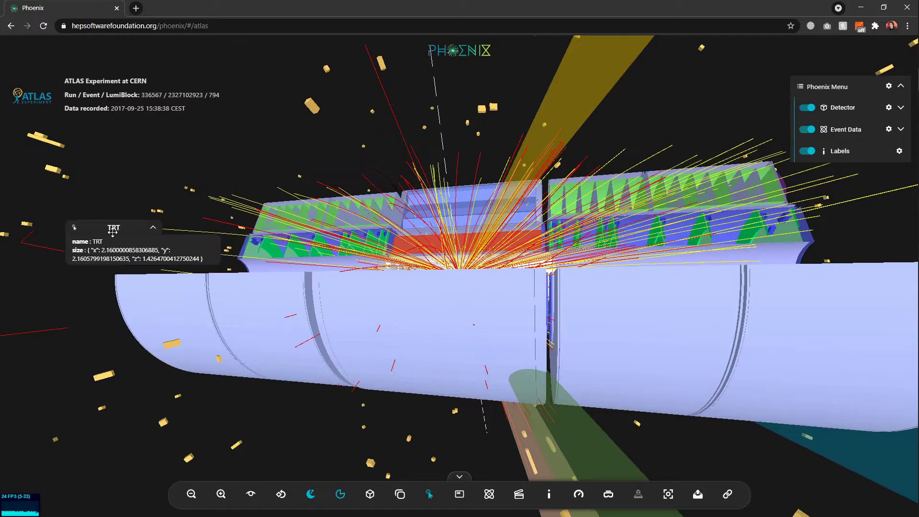
left_click_drag(110, 227, 88, 207)
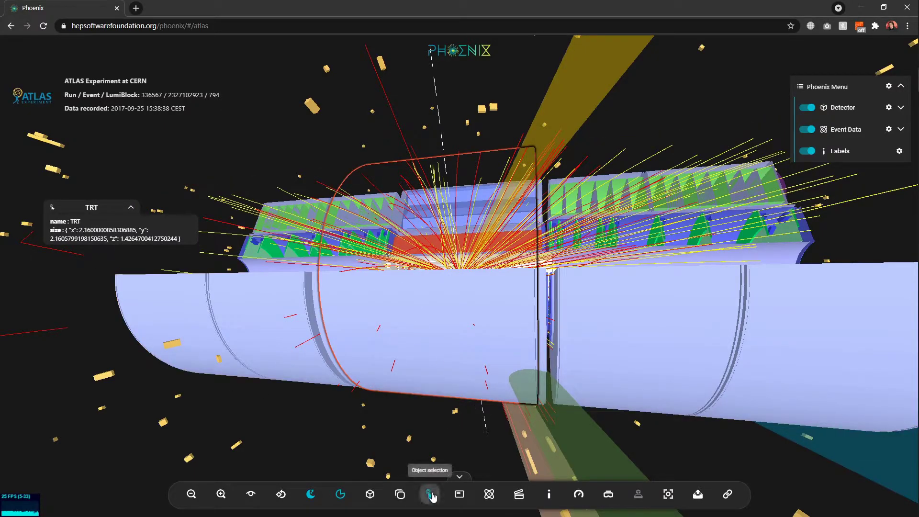
left_click(430, 494)
Step: Open the info panel, move it clear of the event details, review its log of selected objects, and close it
left_click_drag(421, 344, 470, 354)
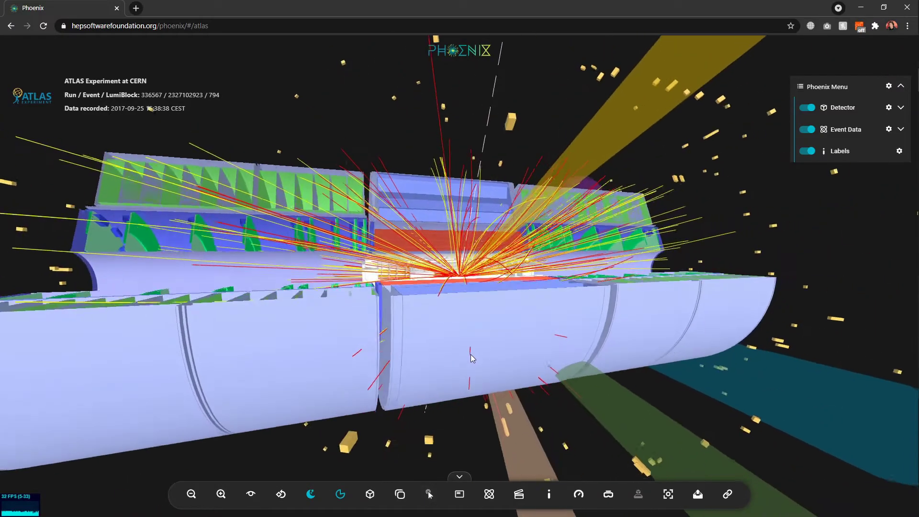
scroll(471, 363, "down", 5)
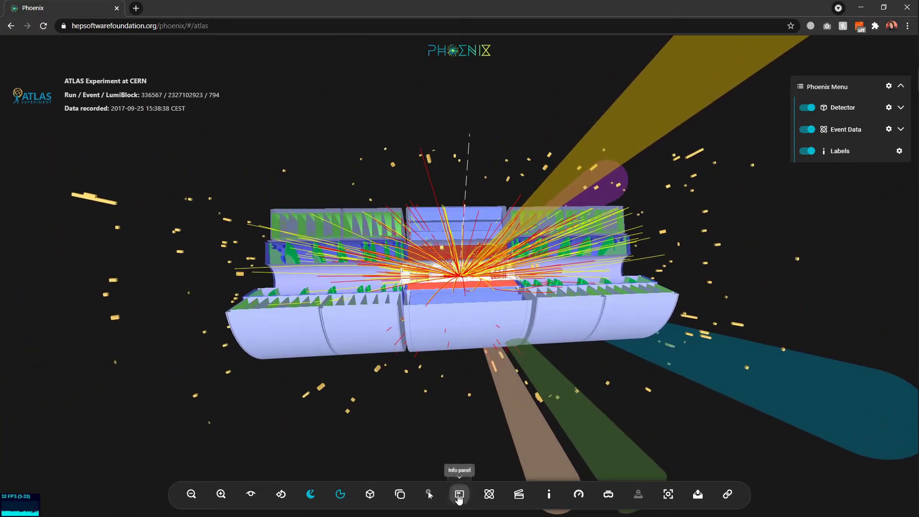
left_click(459, 497)
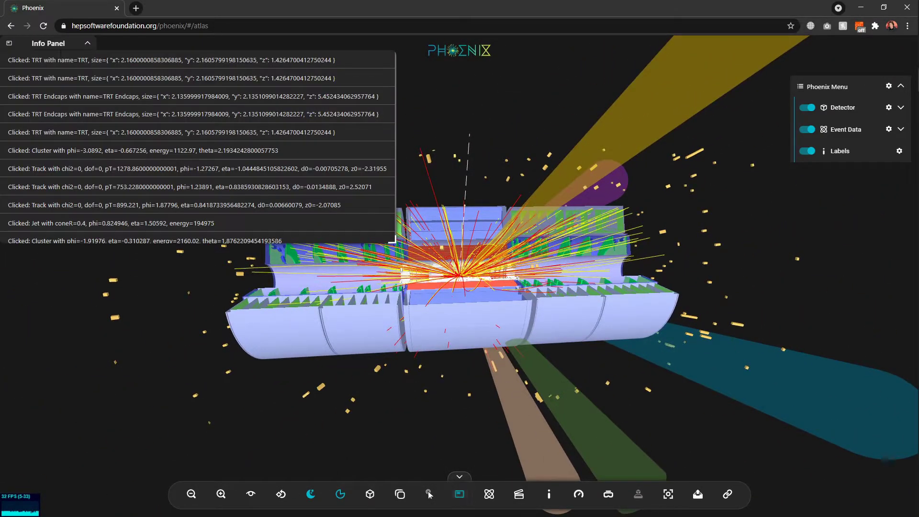
left_click_drag(452, 358, 339, 346)
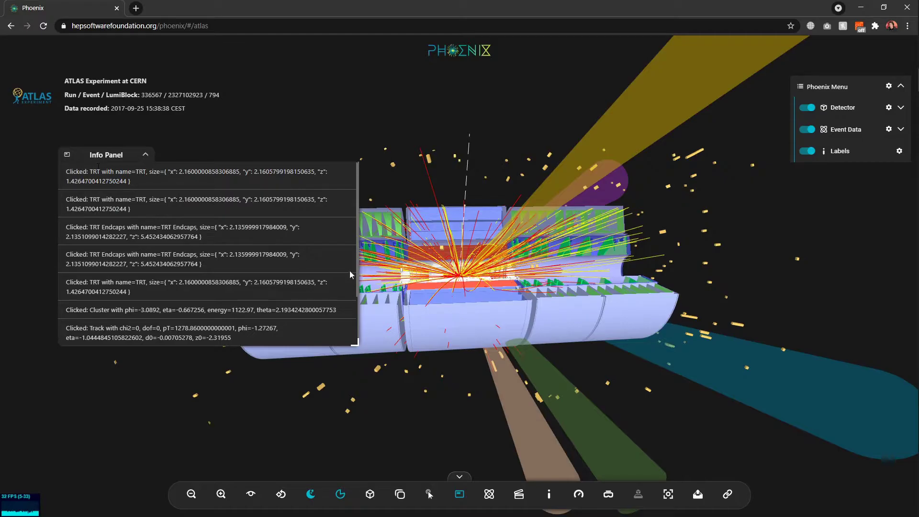
scroll(213, 251, "down", 2)
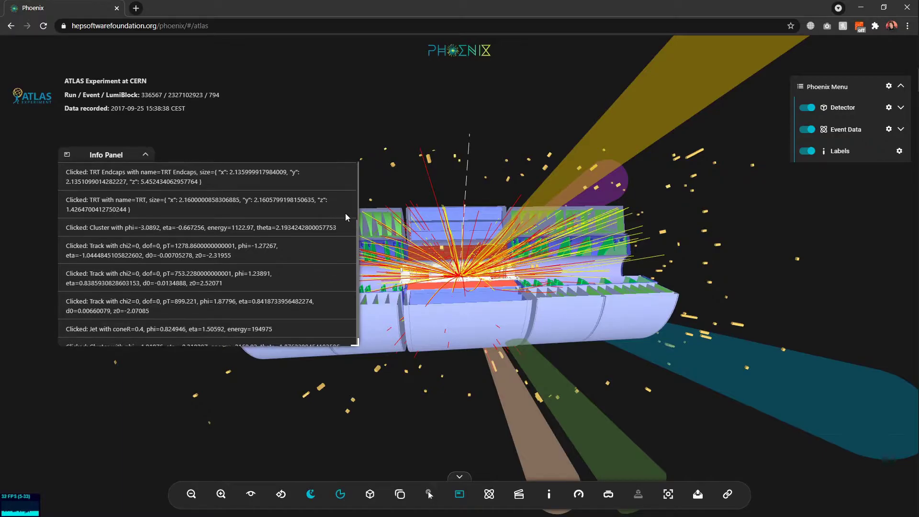
scroll(207, 202, "up", 2)
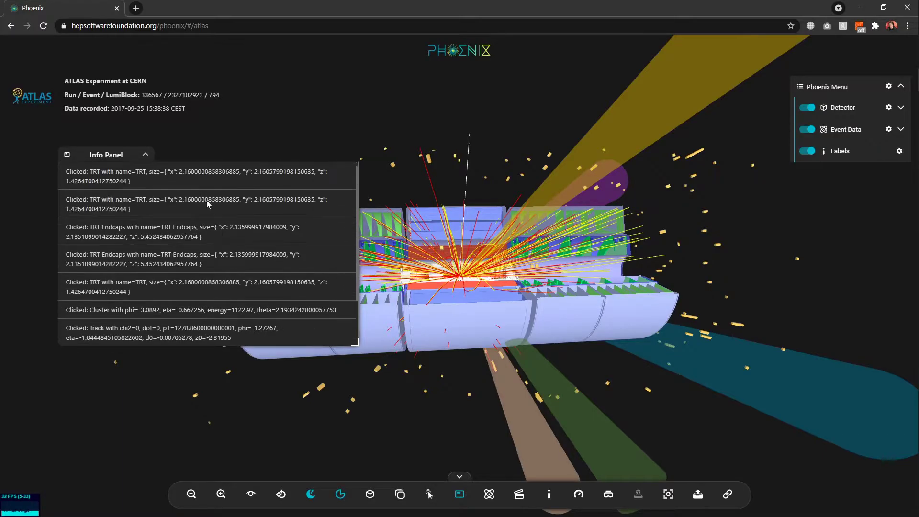
left_click(146, 155)
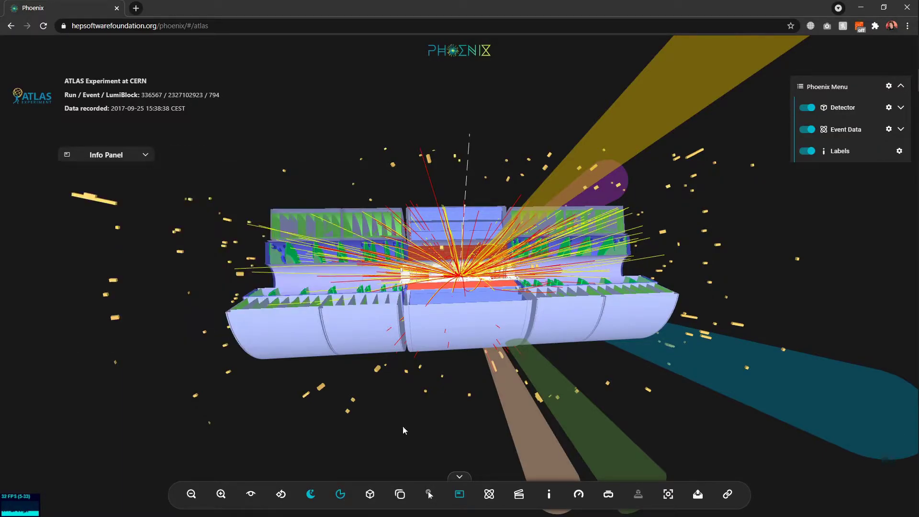
left_click(466, 492)
Step: Play the event collision animation from different angles and run the Preset 1 animation
left_click(496, 491)
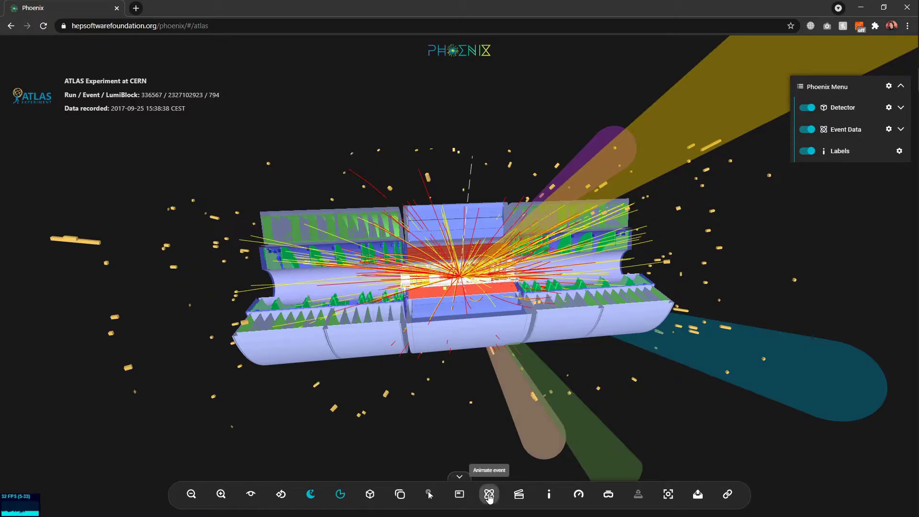
left_click(488, 496)
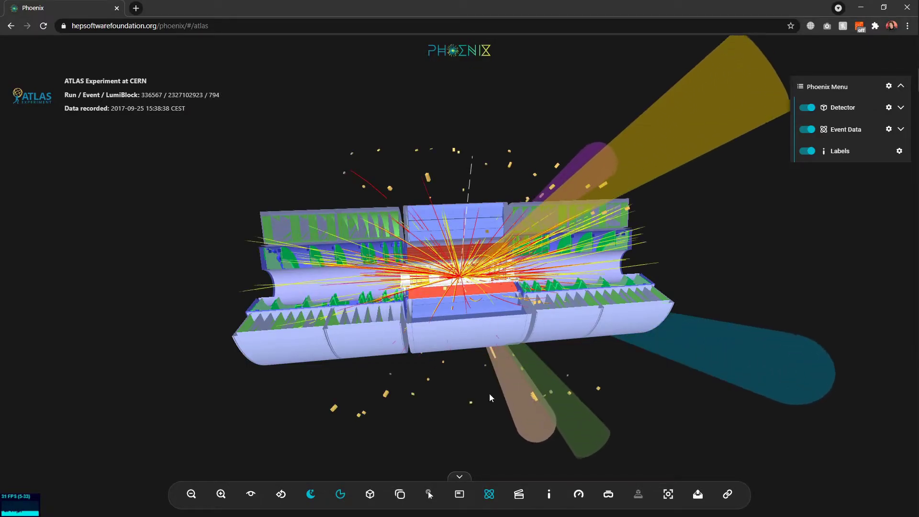
left_click_drag(440, 383, 464, 378)
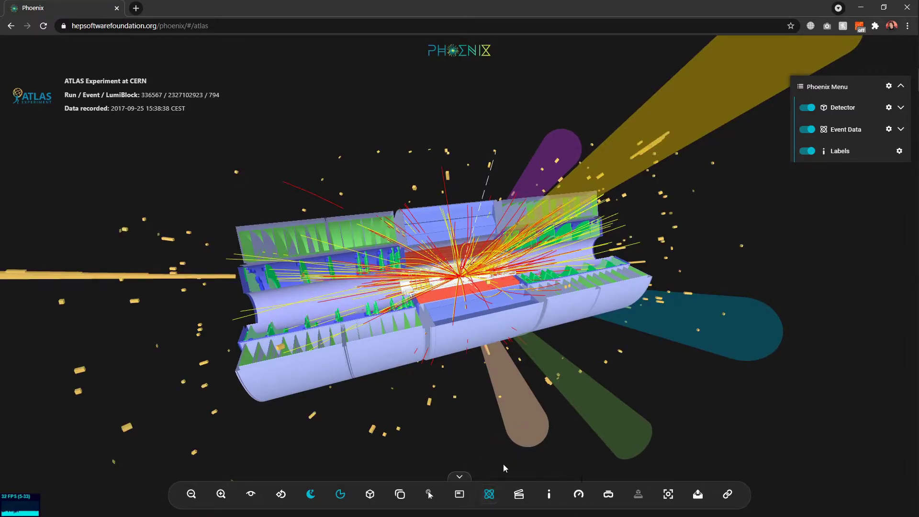
left_click(518, 497)
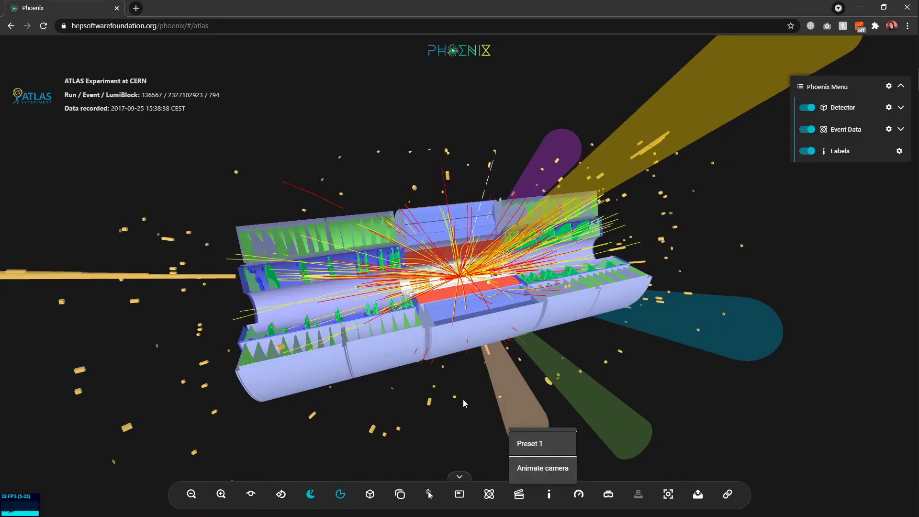
left_click(533, 445)
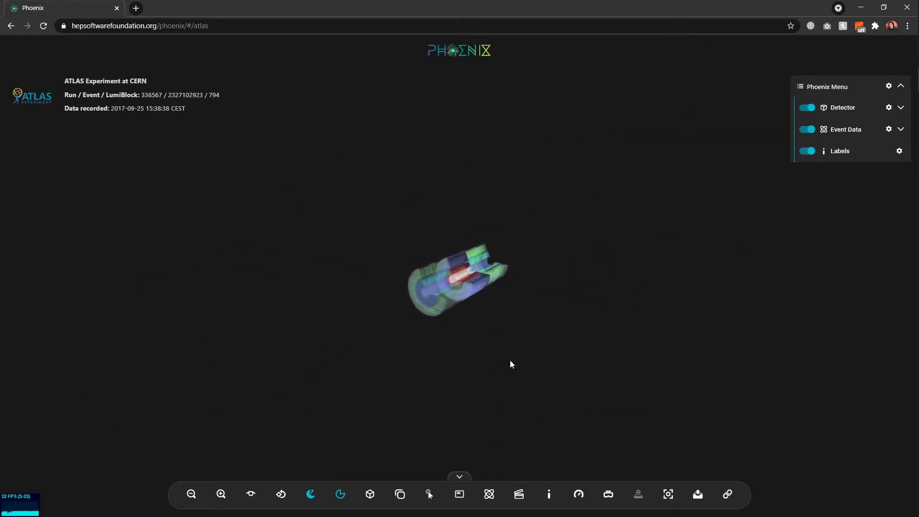
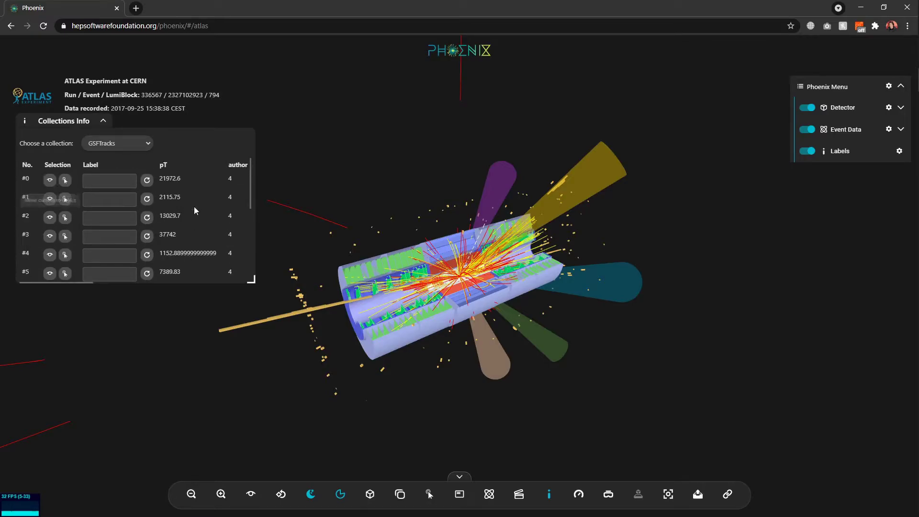
Step: Look through the property columns of the GSFTracks collection
scroll(195, 206, "right", 3)
scroll(131, 167, "right", 5)
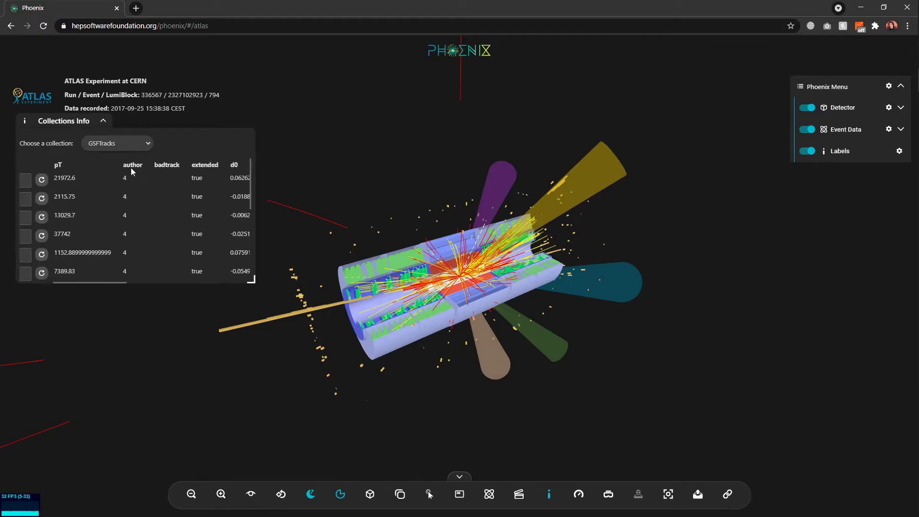
scroll(113, 177, "left", 4)
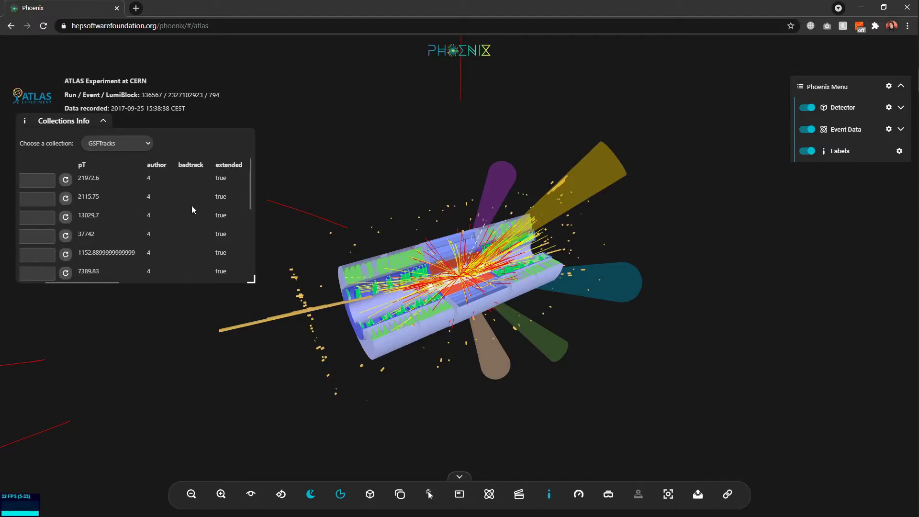
scroll(192, 206, "left", 3)
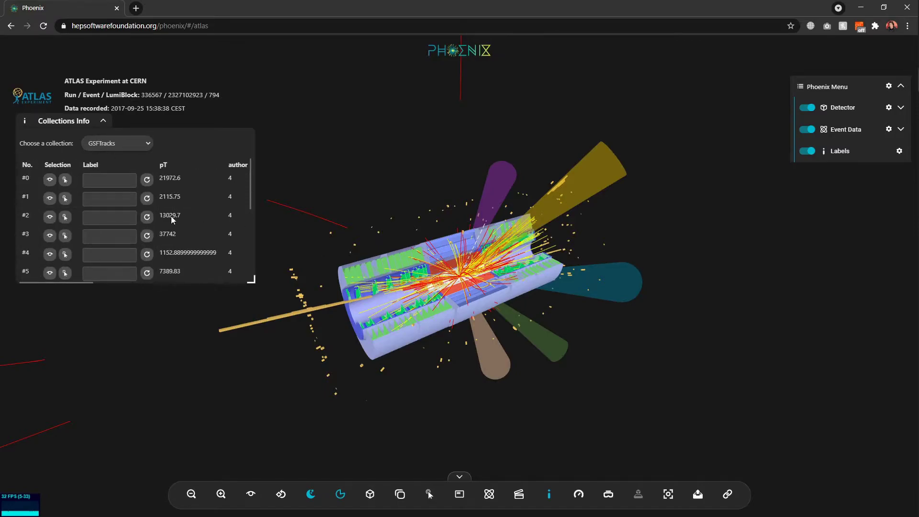
Step: Hide the detector geometry and move the camera to track #0 of the GSFTracks collection
left_click(842, 108)
left_click_drag(557, 217, 293, 280)
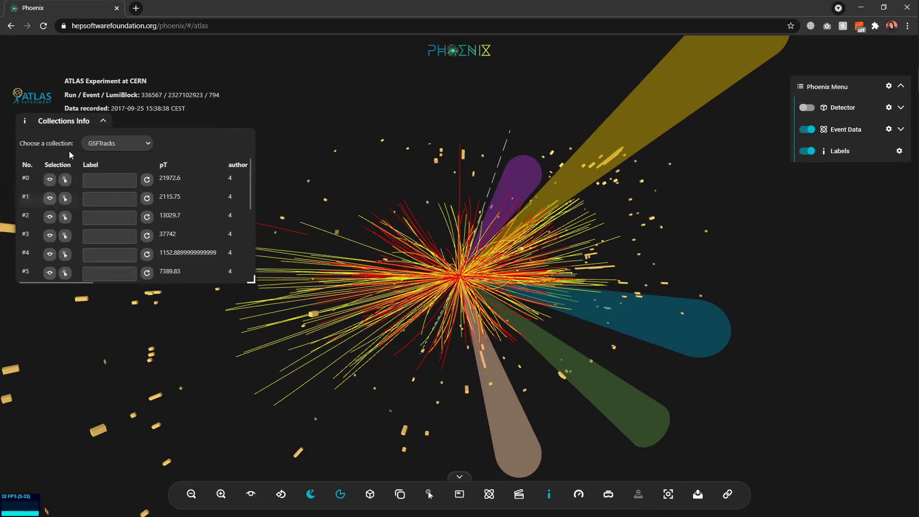
left_click(49, 179)
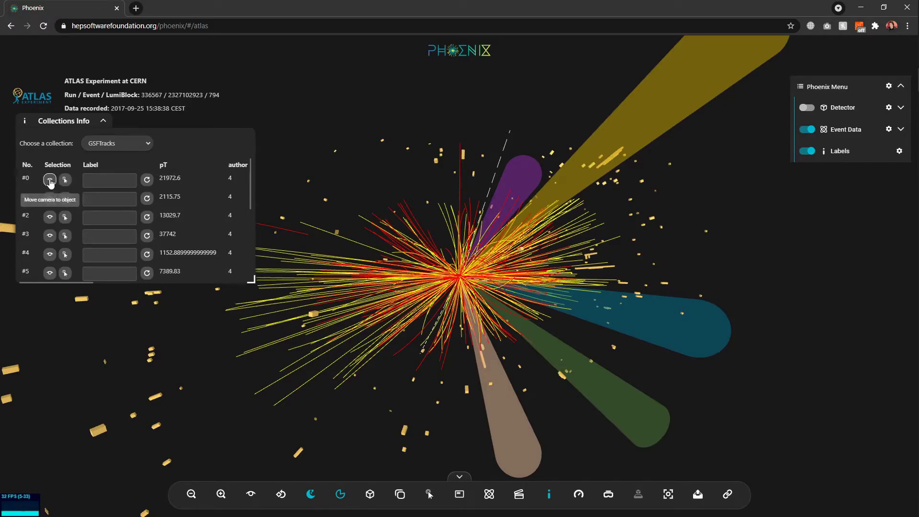
left_click(50, 181)
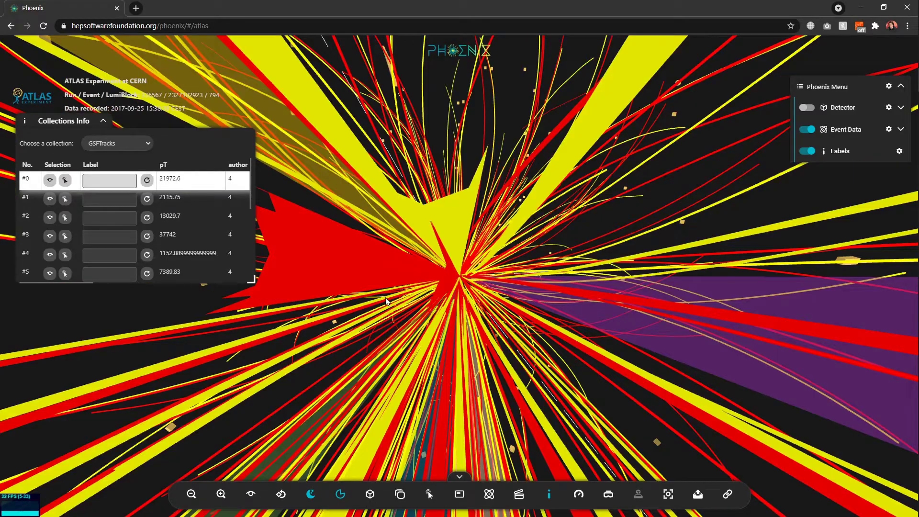
Step: Label track #0 of the GSFTracks collection "Track Test" and view the label in the scene from another angle
left_click(111, 183)
key("Return")
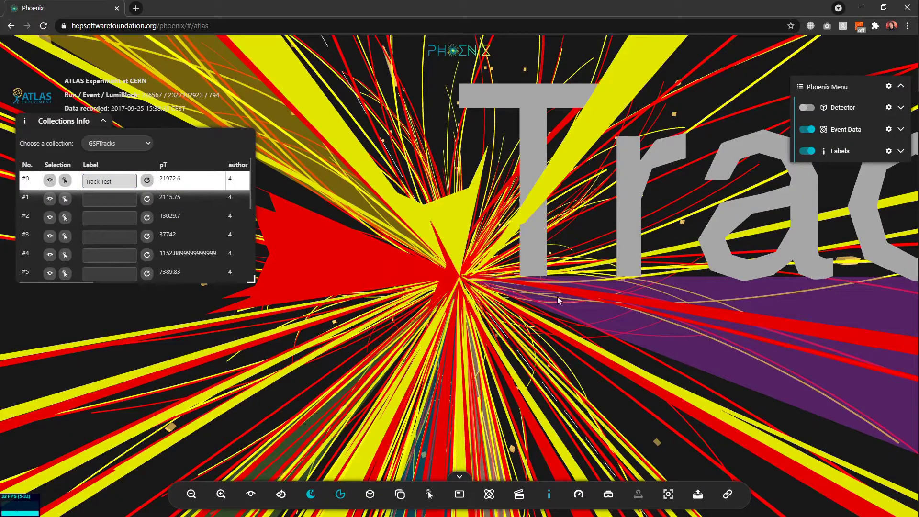
scroll(645, 332, "down", 6)
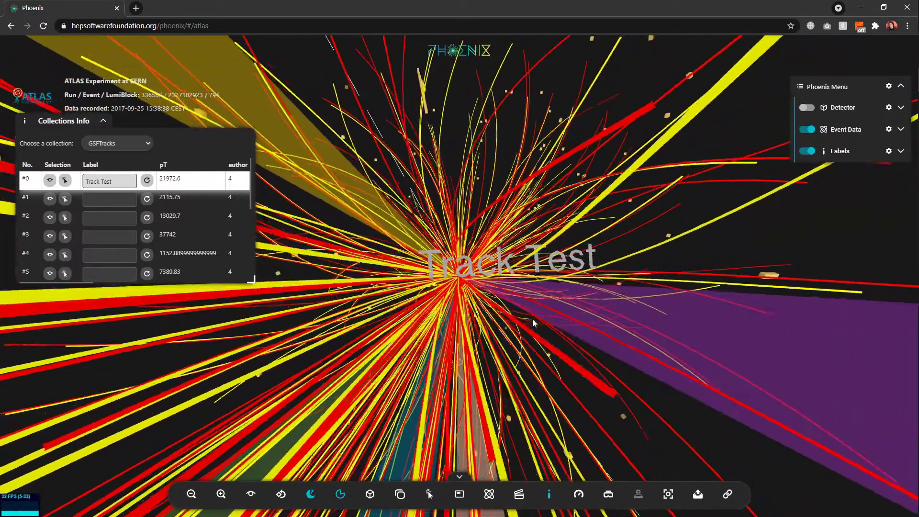
left_click_drag(532, 318, 409, 301)
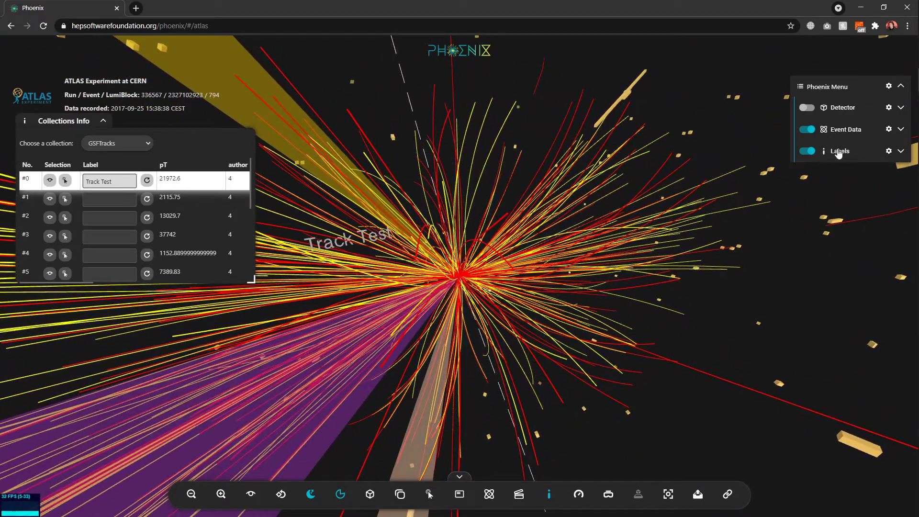
Step: Set the colour of the track #0 label to RGB 255, 200, 0
left_click(902, 152)
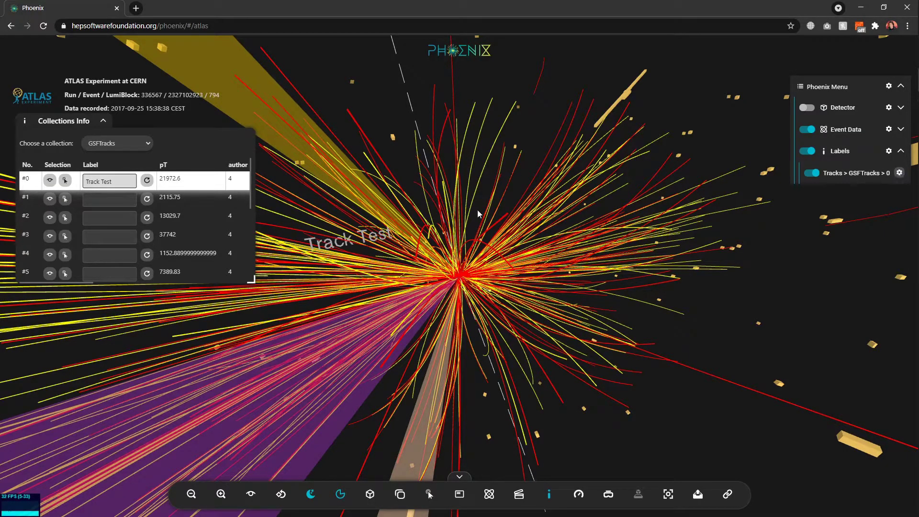
left_click(837, 174)
left_click(900, 173)
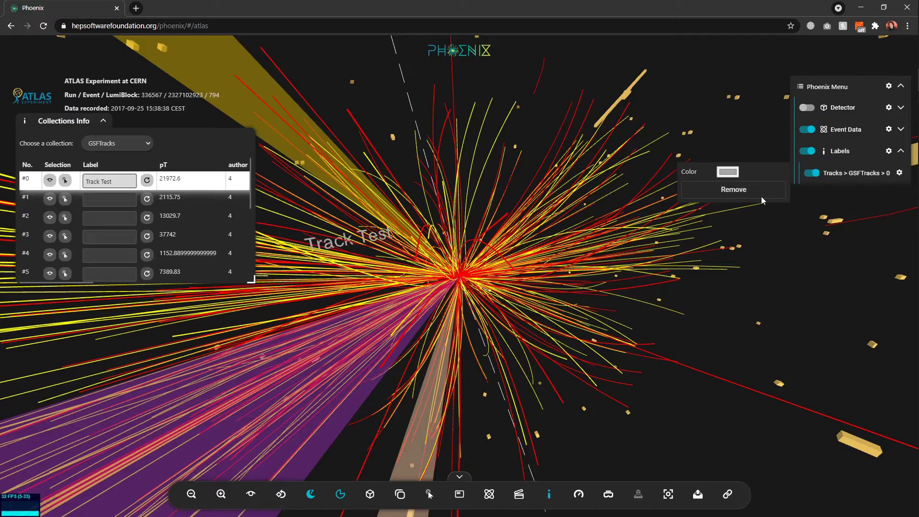
left_click(728, 172)
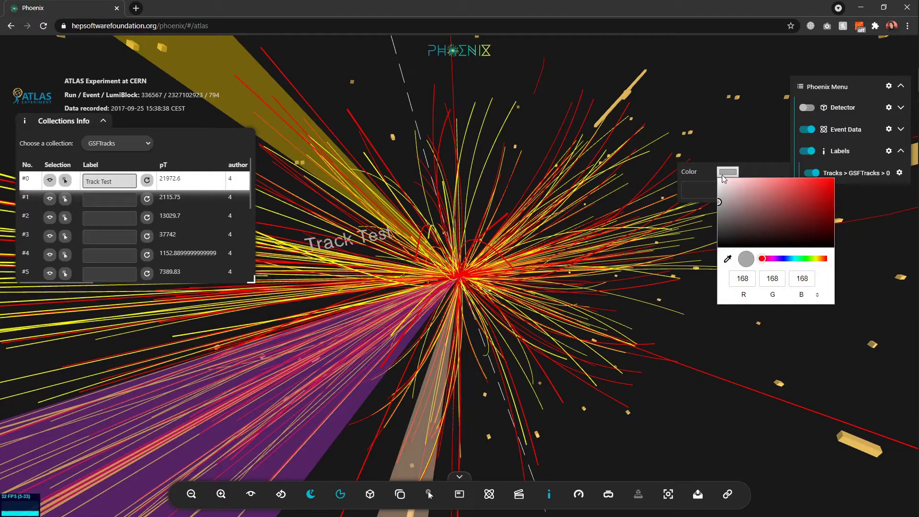
left_click(819, 258)
left_click_drag(804, 211, 842, 184)
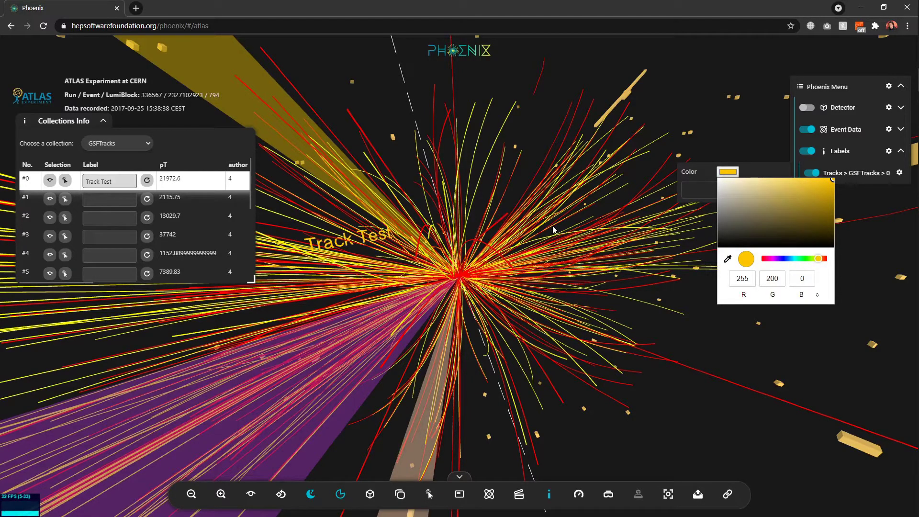
left_click(639, 228)
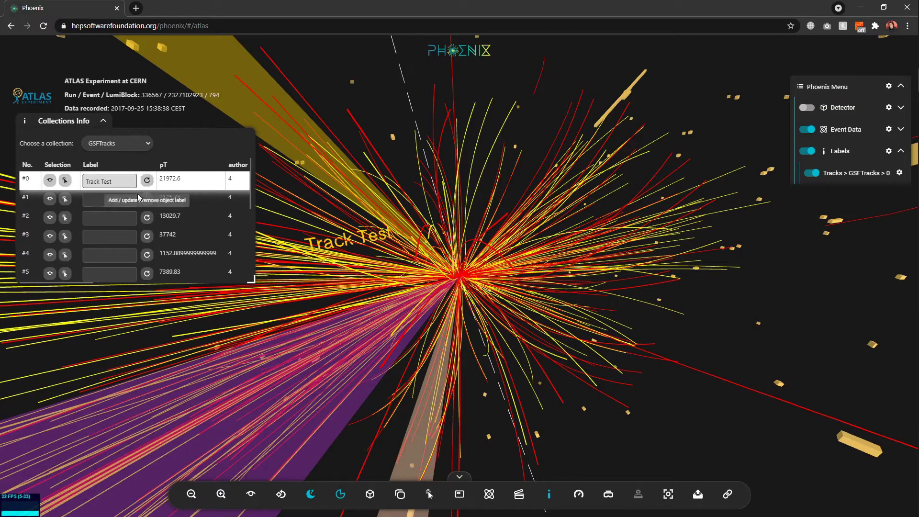
Step: Clear the label text of track #0 and update it to remove the label from the scene
left_click_drag(135, 181, 84, 182)
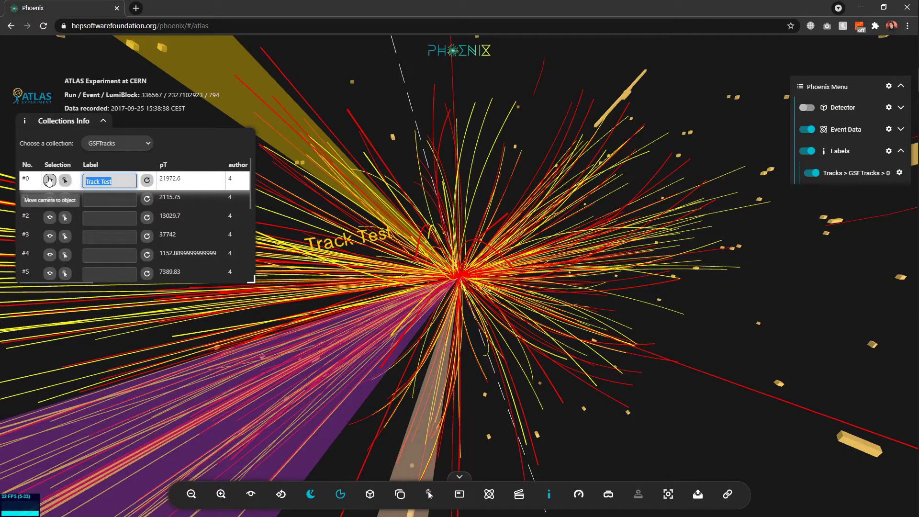
key("BackSpace")
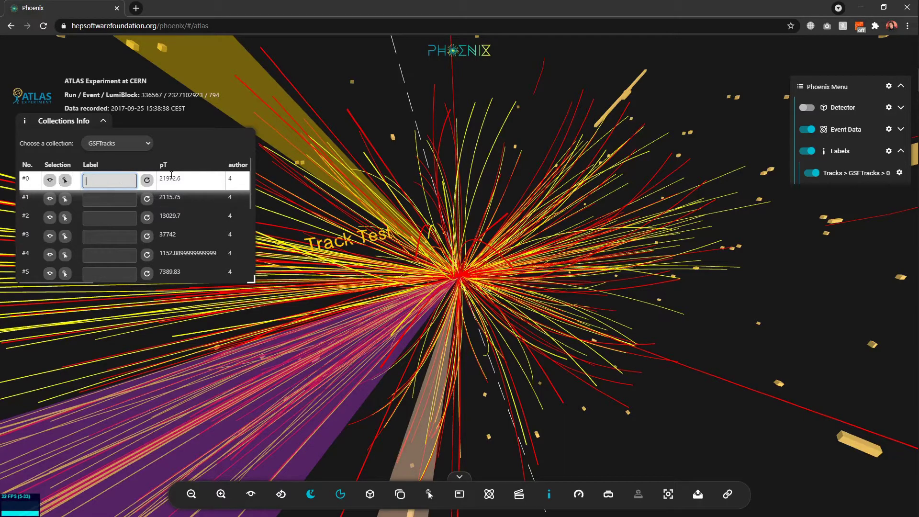
left_click(147, 181)
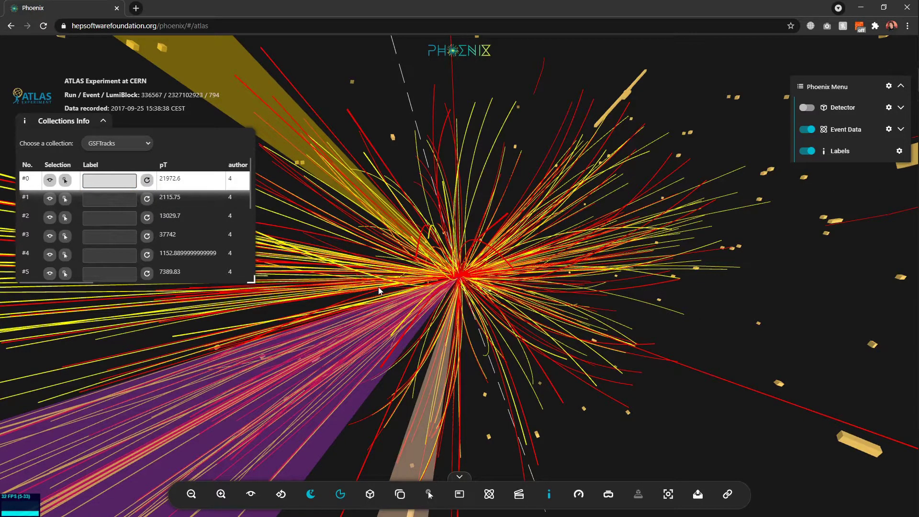
left_click_drag(431, 290, 445, 295)
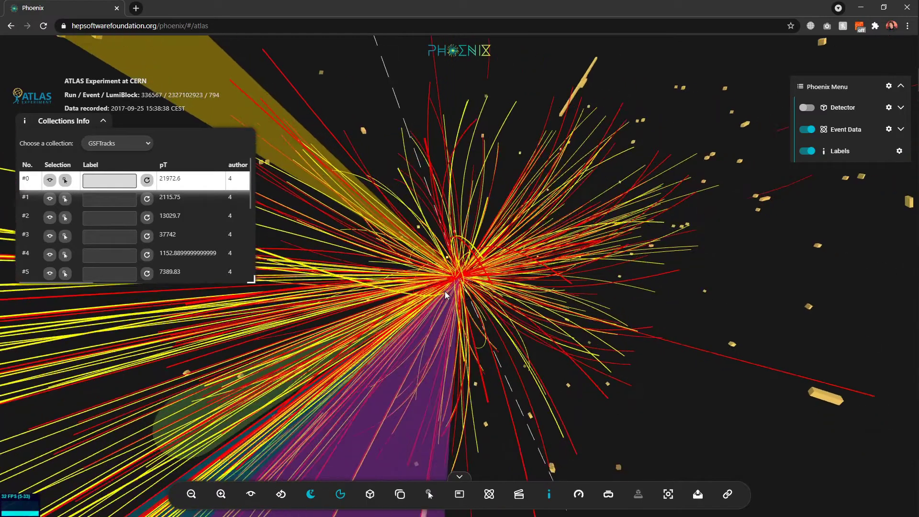
scroll(189, 198, "down", 1)
scroll(189, 198, "up", 1)
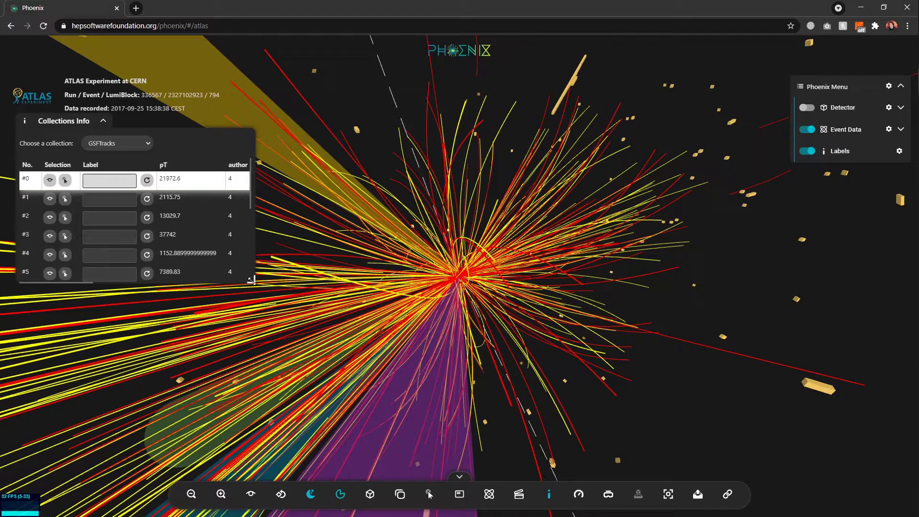
Step: Enlarge the collections info panel and look through the property columns of the GSFTracks collection
left_click_drag(251, 280, 343, 329)
scroll(232, 247, "right", 1)
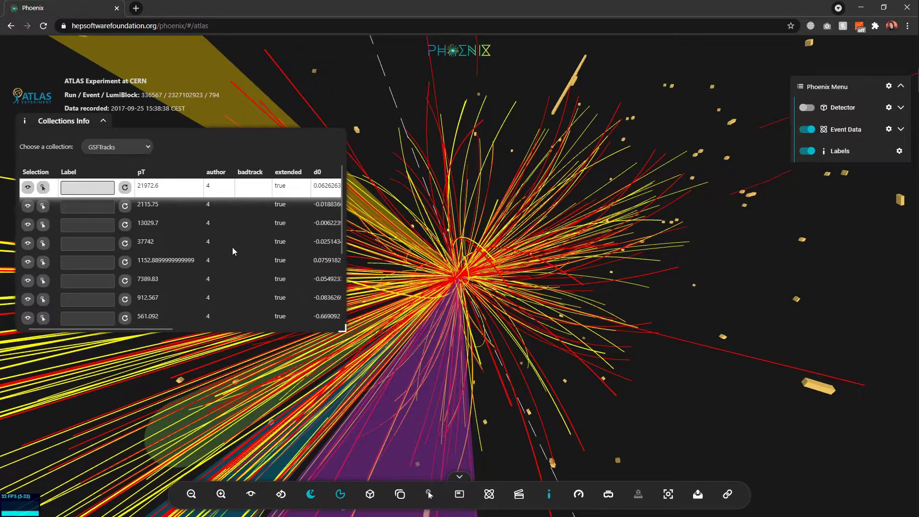
scroll(231, 247, "right", 5)
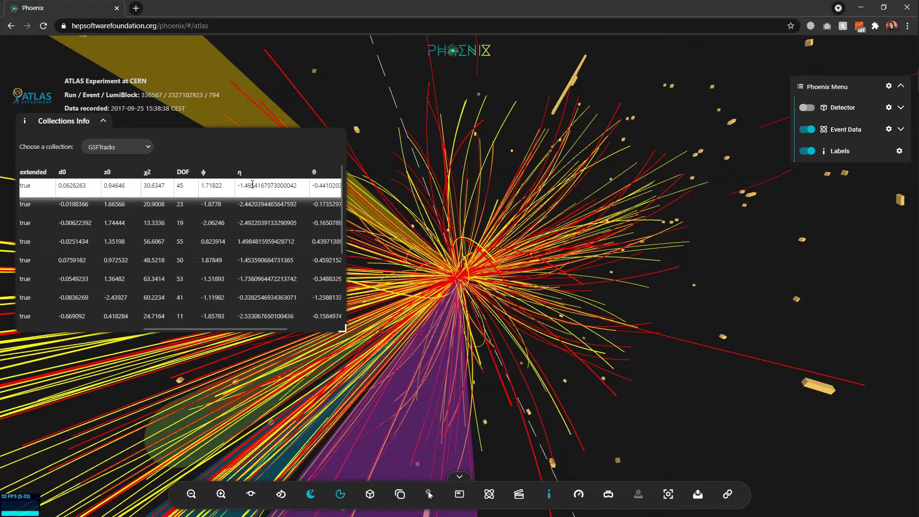
scroll(253, 184, "right", 3)
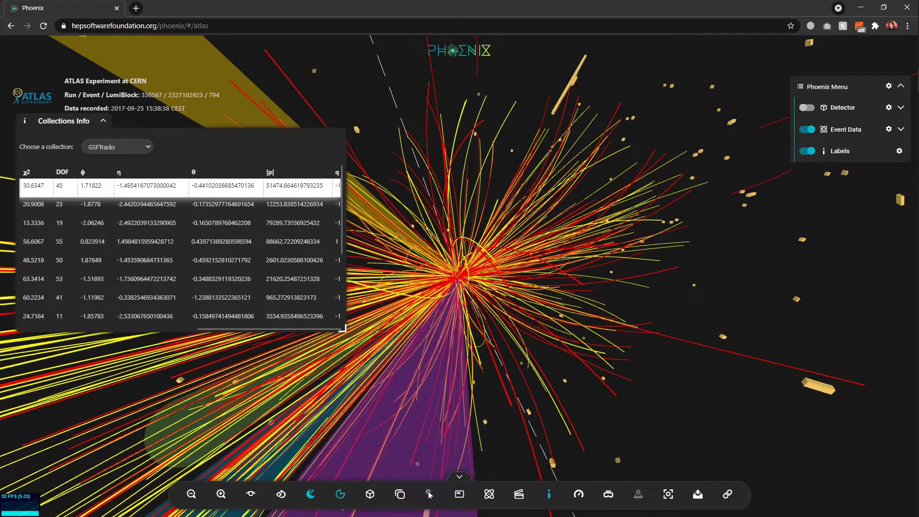
scroll(292, 227, "left", 9)
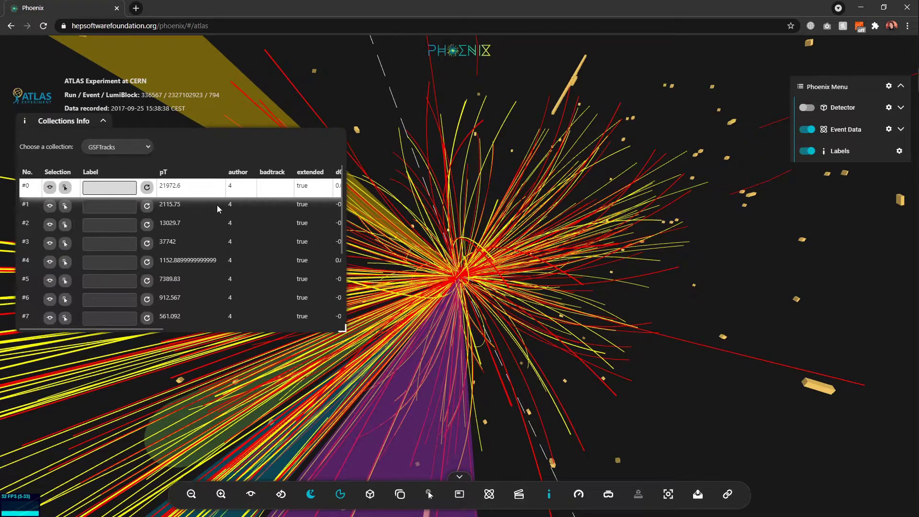
scroll(213, 207, "right", 4)
scroll(207, 210, "left", 4)
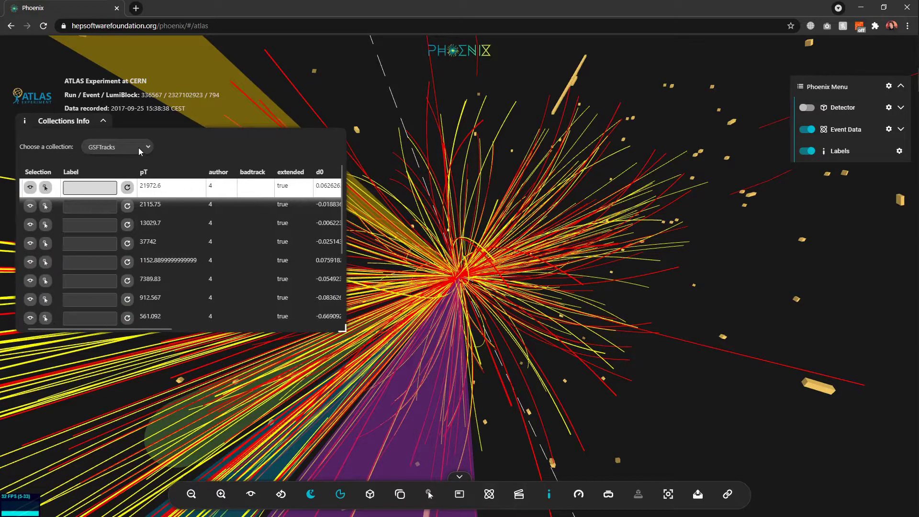
Step: Show the AntiKt10LCTopoJets_xAOD collection and move the camera to its jet #0
left_click(134, 146)
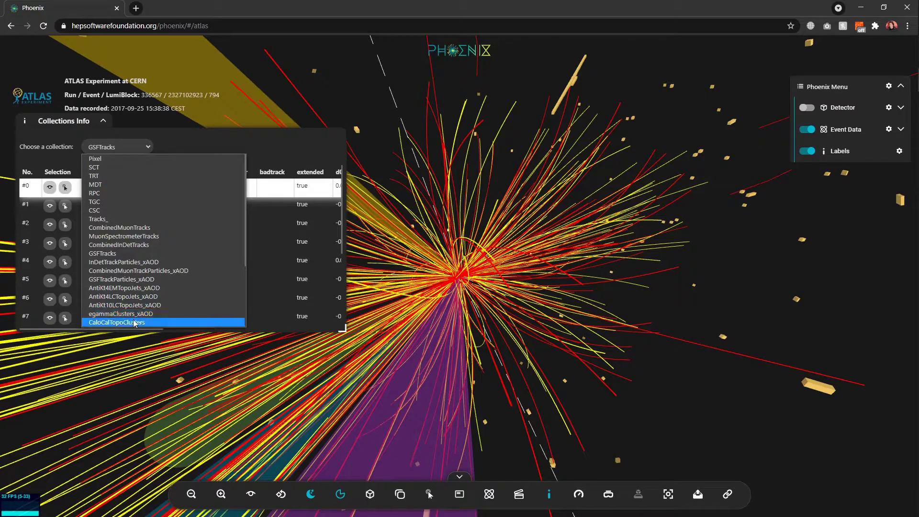
scroll(153, 321, "down", 2)
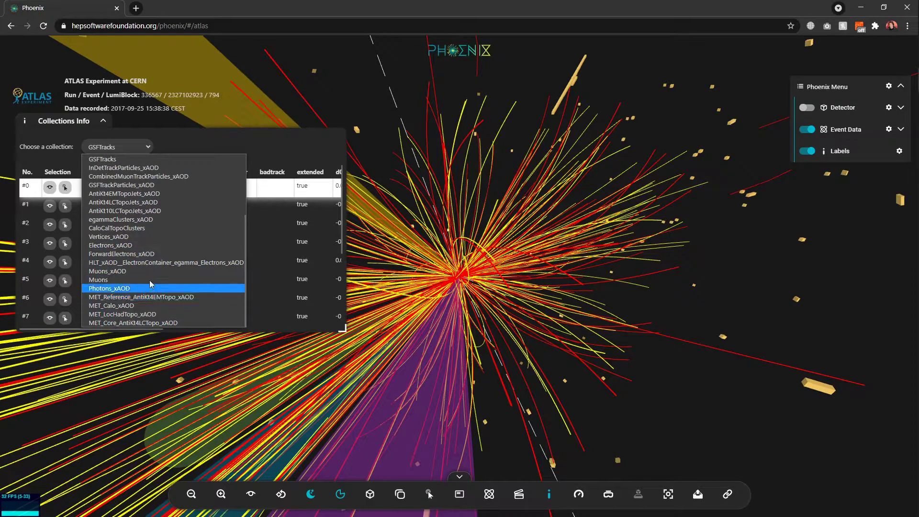
left_click(127, 210)
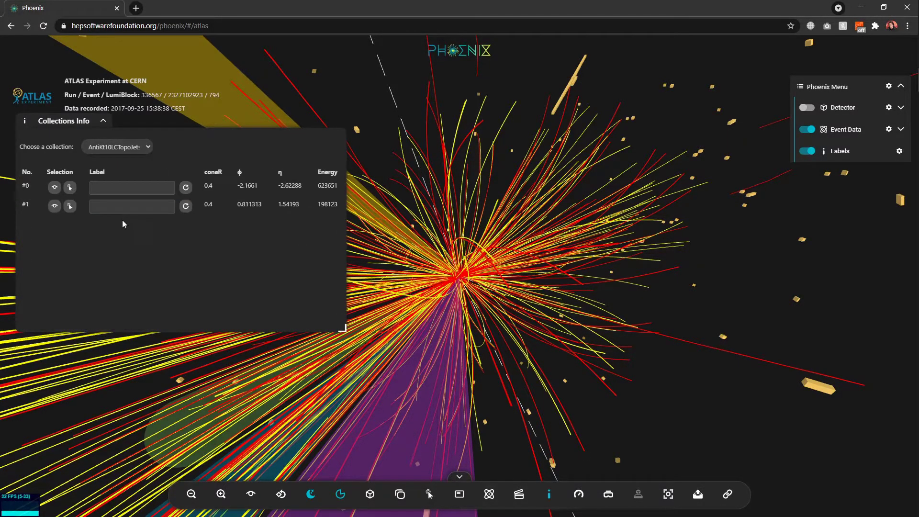
left_click(54, 188)
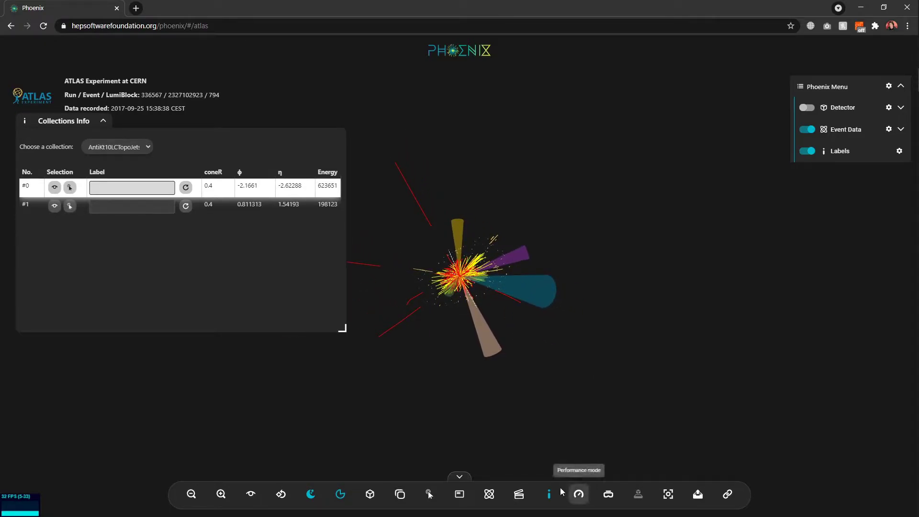
Step: Look through the list of available collections, keep the current one, and close the collections info panel
left_click(102, 149)
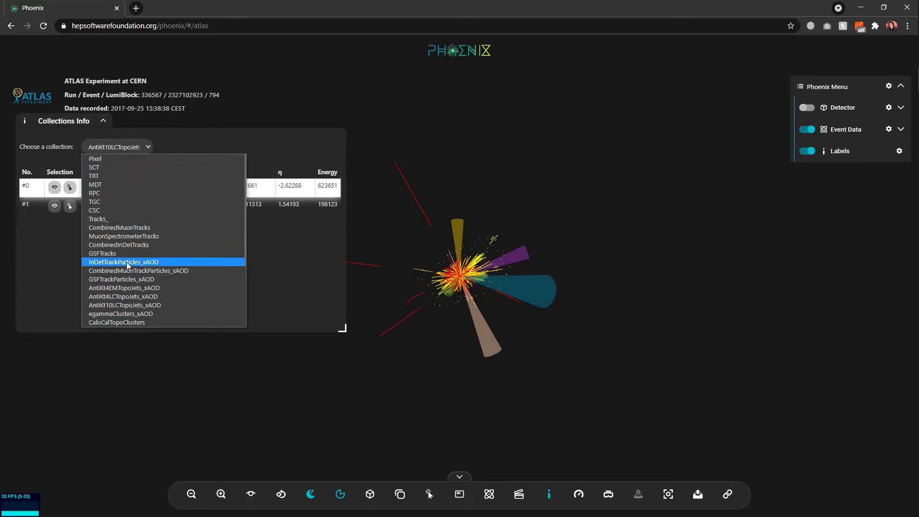
scroll(127, 262, "down", 4)
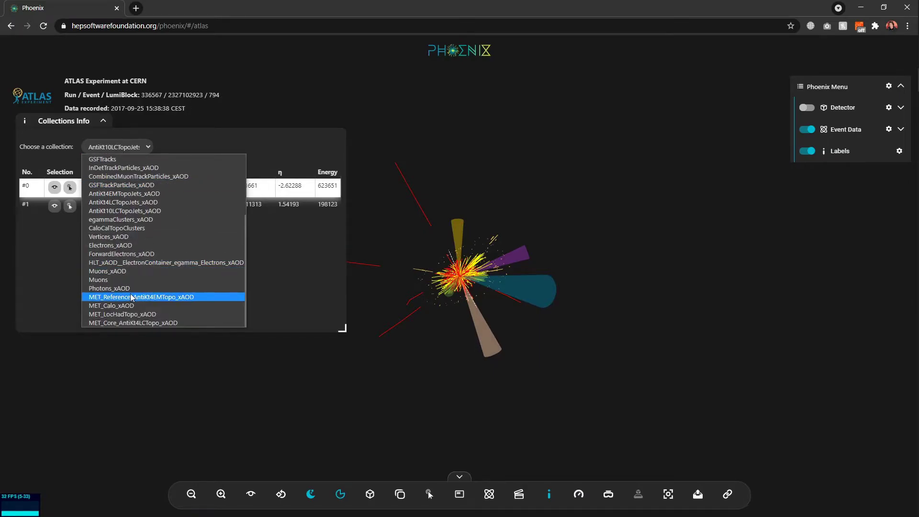
left_click(126, 145)
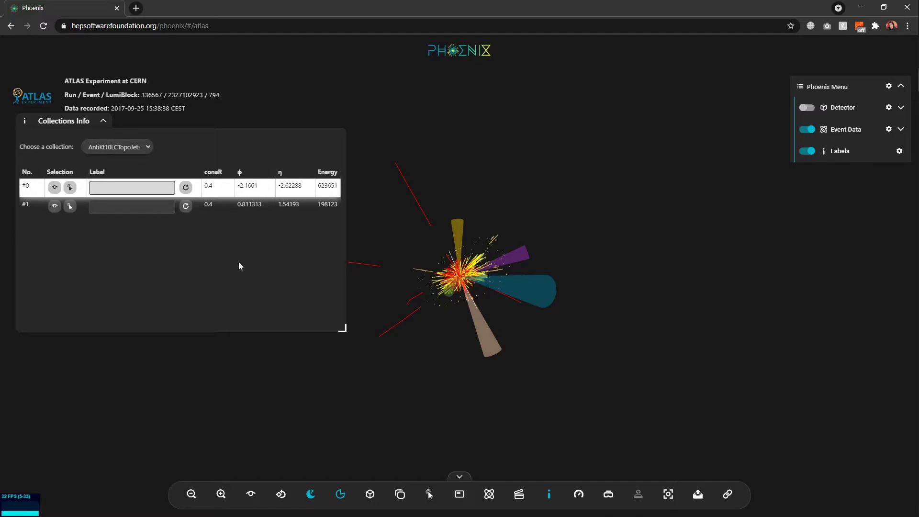
left_click(103, 120)
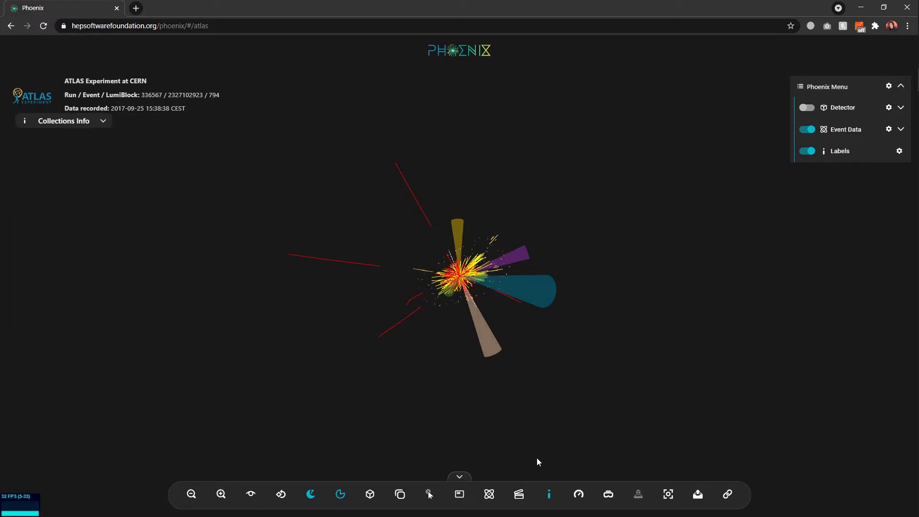
left_click(548, 494)
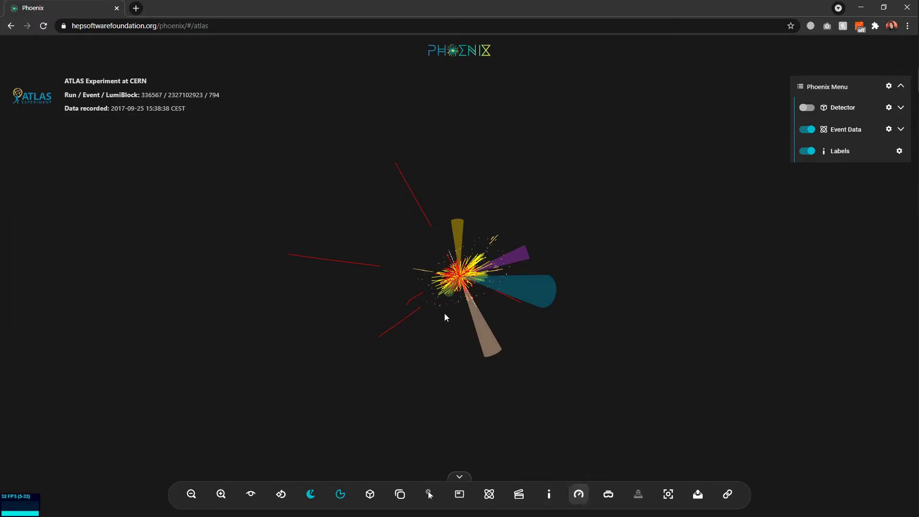
Step: Show the detector geometry again and view its cutaway side up close
scroll(445, 313, "up", 5)
left_click(807, 107)
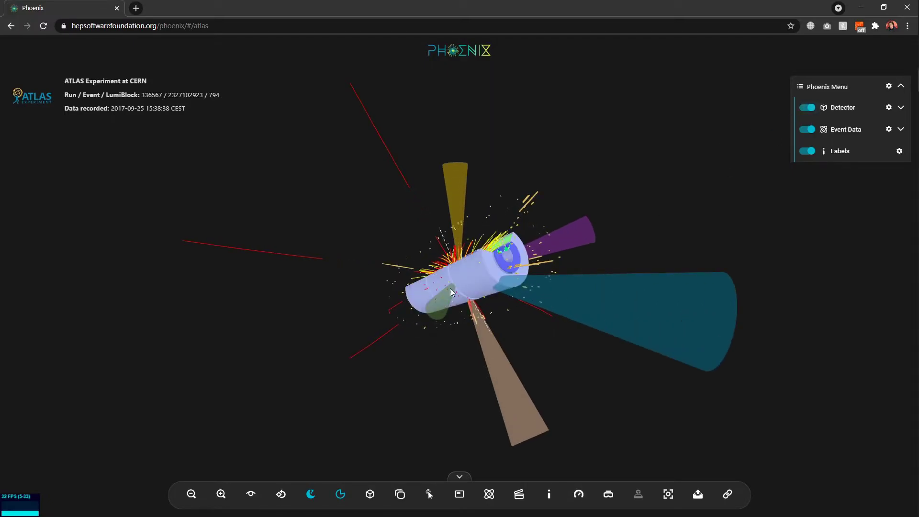
left_click_drag(450, 288, 466, 327)
scroll(470, 329, "up", 3)
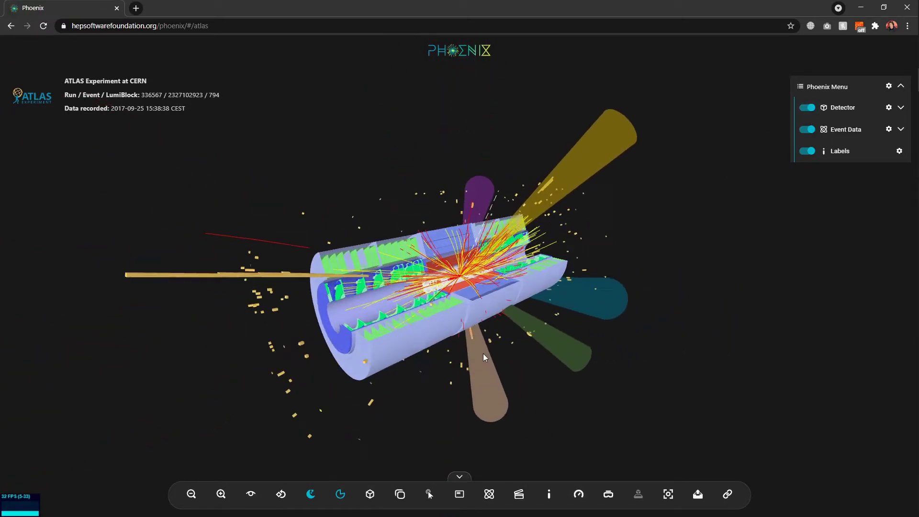
left_click_drag(577, 404, 549, 385)
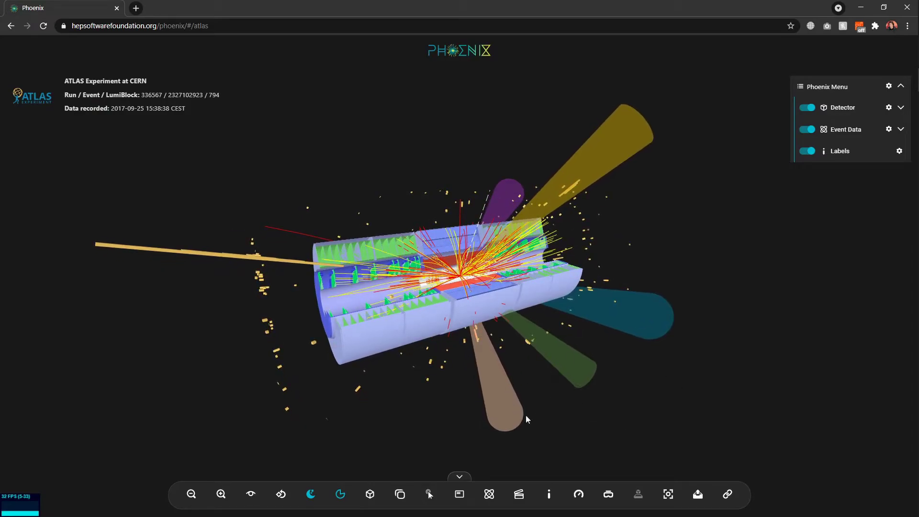
left_click_drag(525, 419, 584, 420)
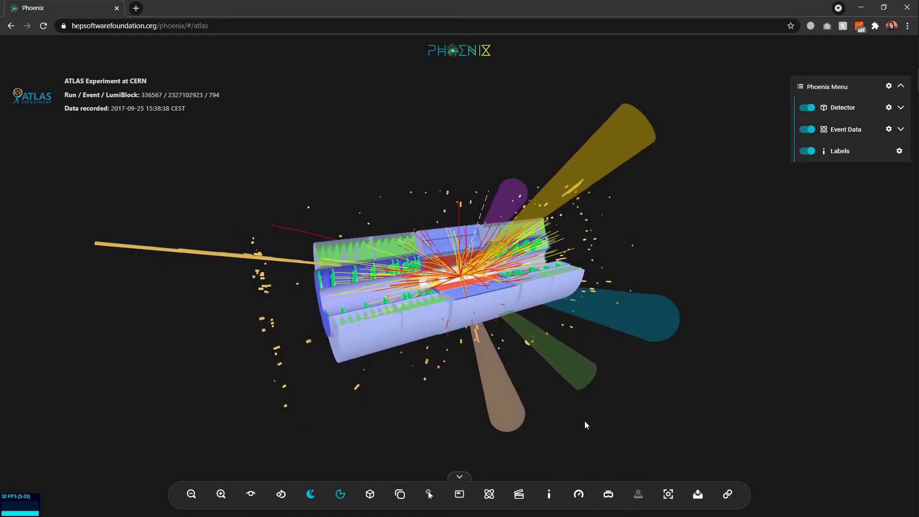
Step: Try performance mode while rotating the detector view, and turn the mode off again
left_click(579, 495)
left_click_drag(543, 374, 476, 417)
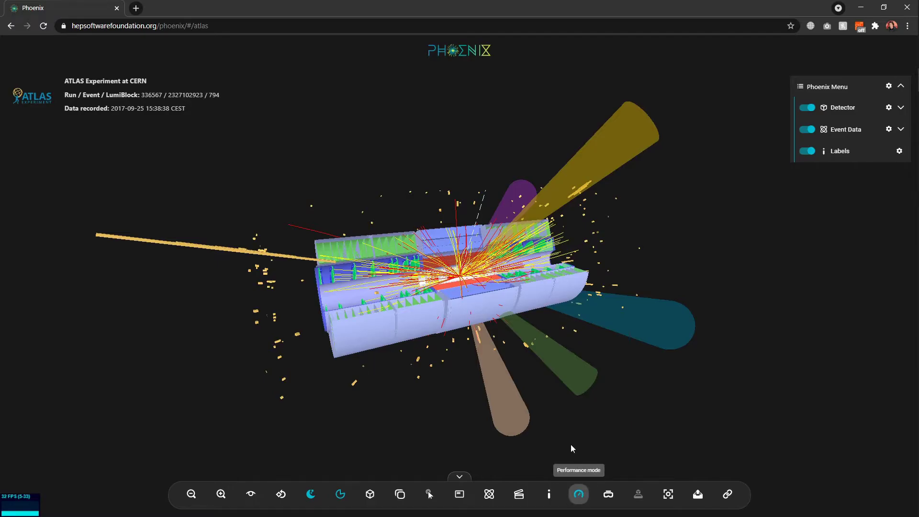
mouse_move(571, 444)
left_mouse_down()
mouse_move(555, 433)
mouse_move(567, 459)
left_mouse_up()
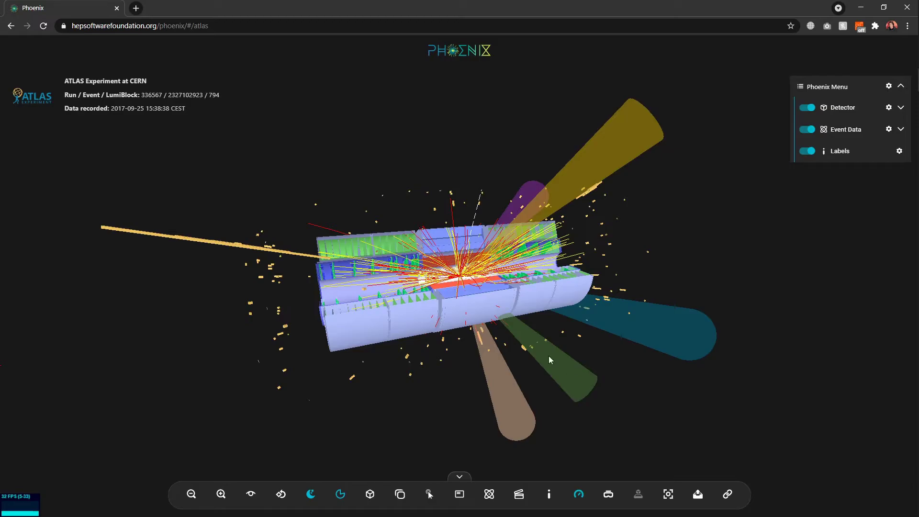
left_click_drag(579, 437, 576, 486)
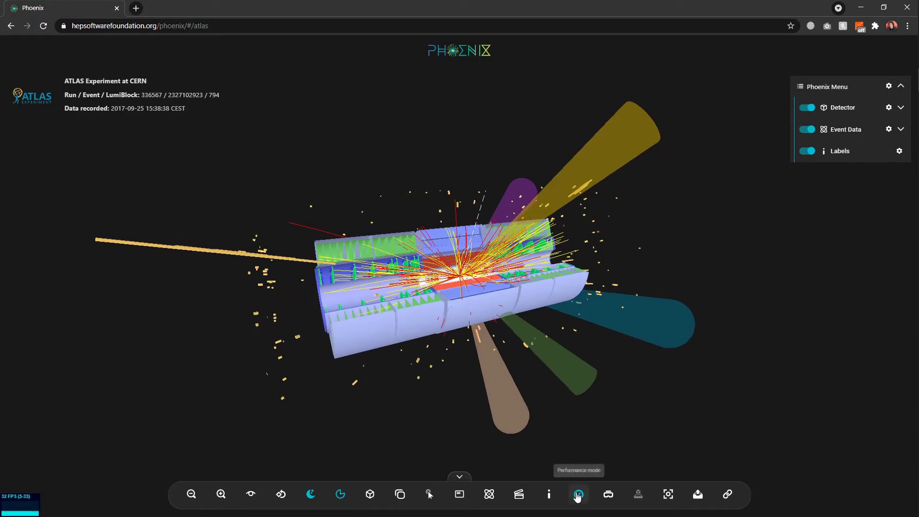
left_click(578, 496)
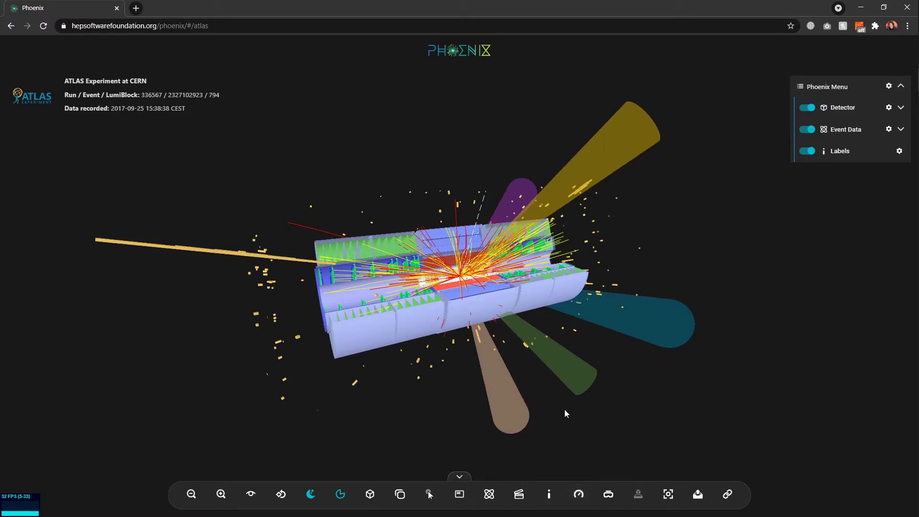
Step: Rotate the detector view, and try the event display in full screen mode before returning to the normal window
left_click_drag(565, 409, 594, 469)
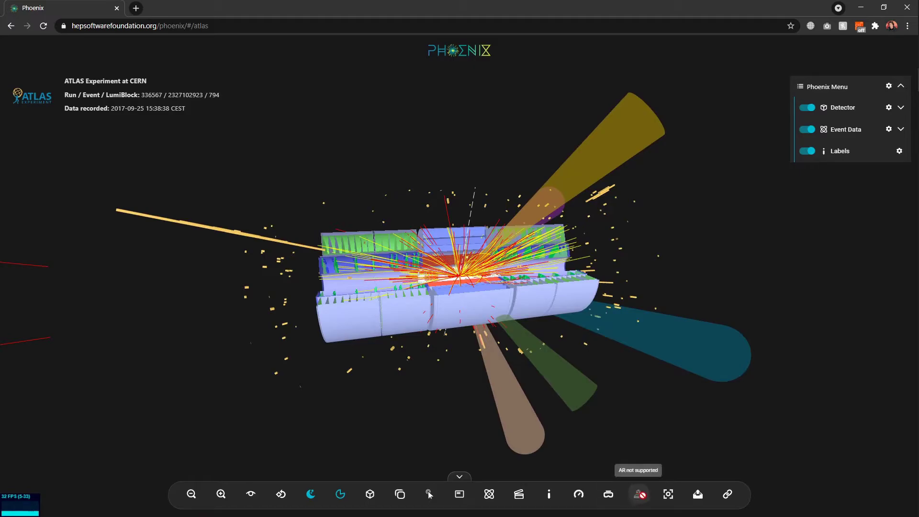
left_click_drag(488, 405, 602, 495)
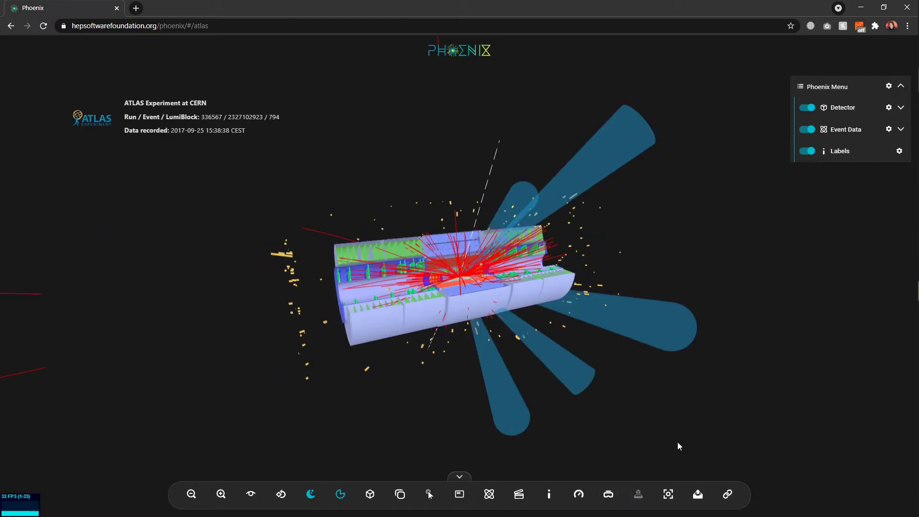
left_click(675, 494)
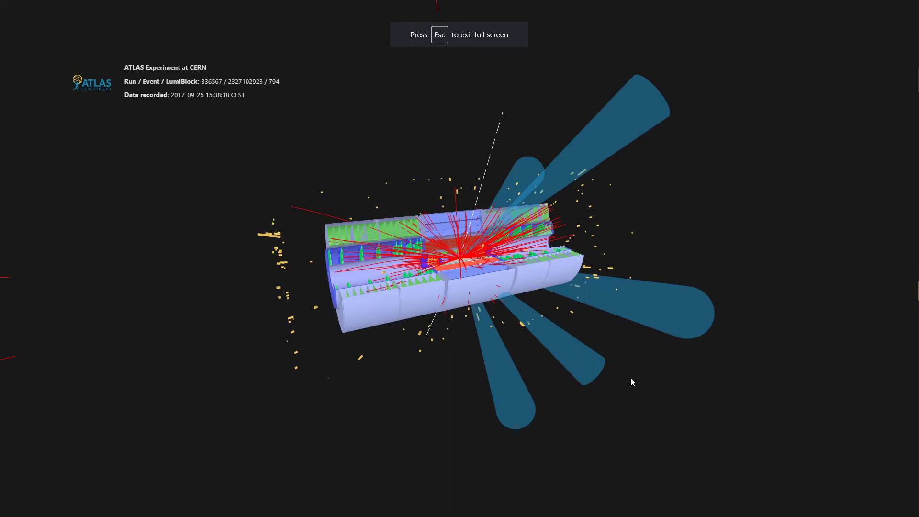
key("Escape")
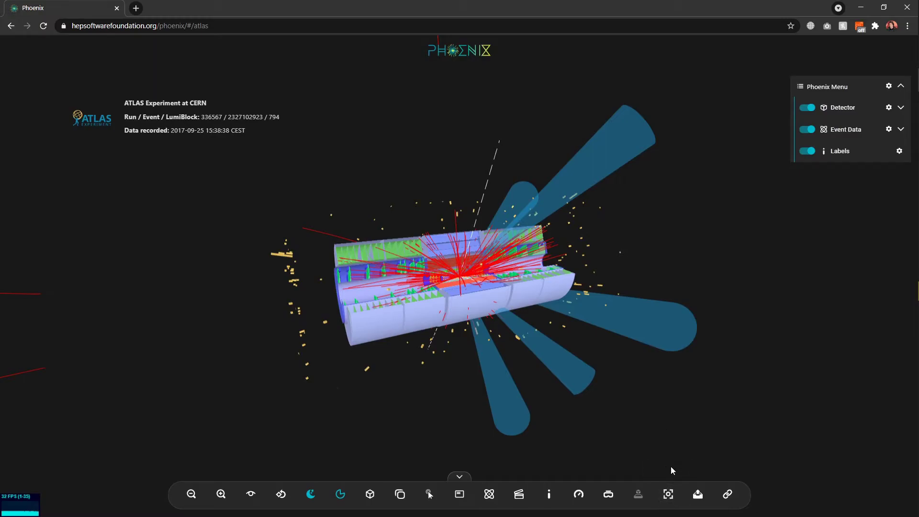
Step: Look over the import and export options for event data, geometries and scenes, and close them
left_click(697, 495)
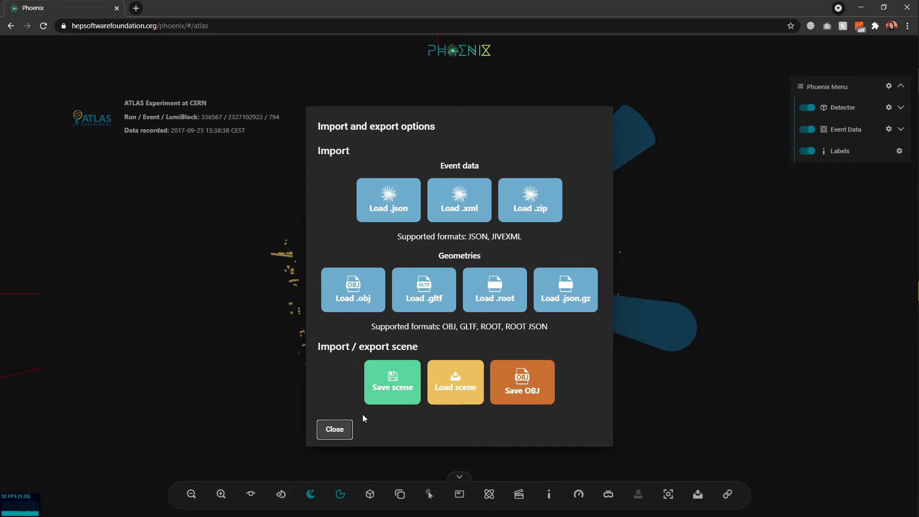
left_click(330, 429)
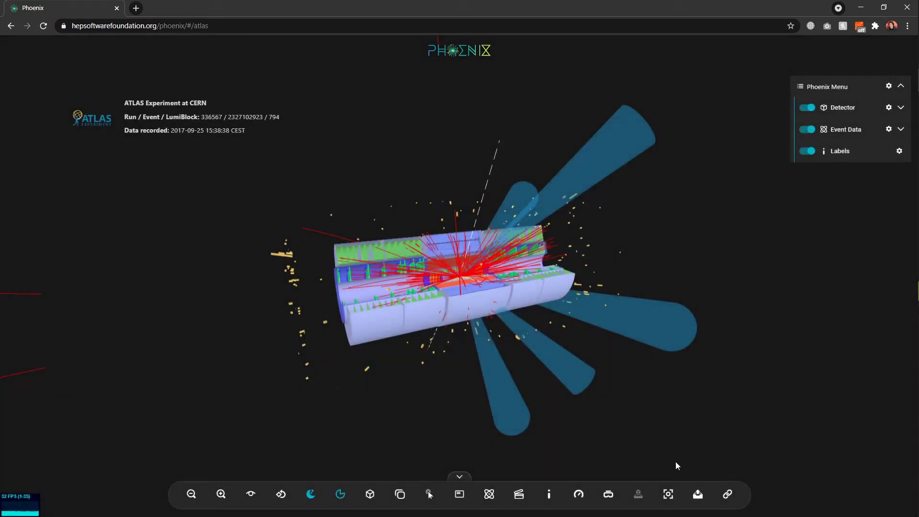
Step: Open the shareable link options and copy the default share link to the ATLAS display
left_click(727, 495)
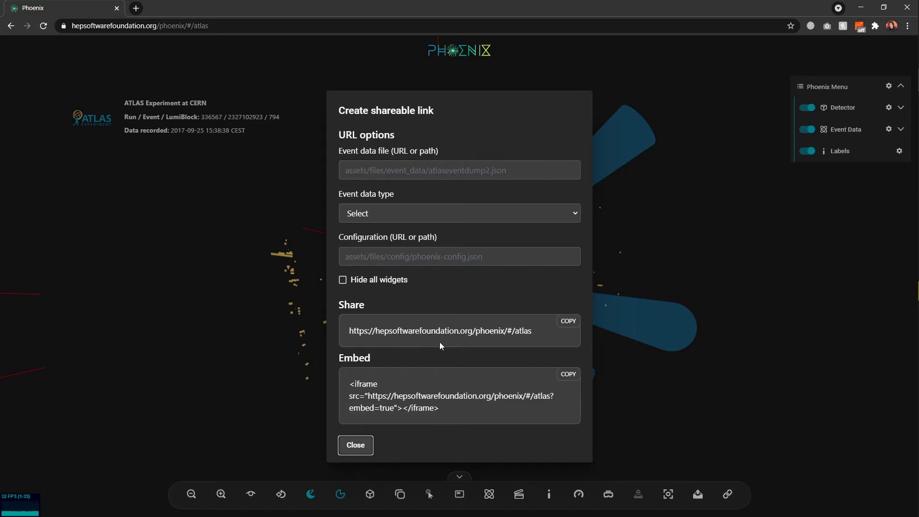
left_click_drag(533, 332, 353, 331)
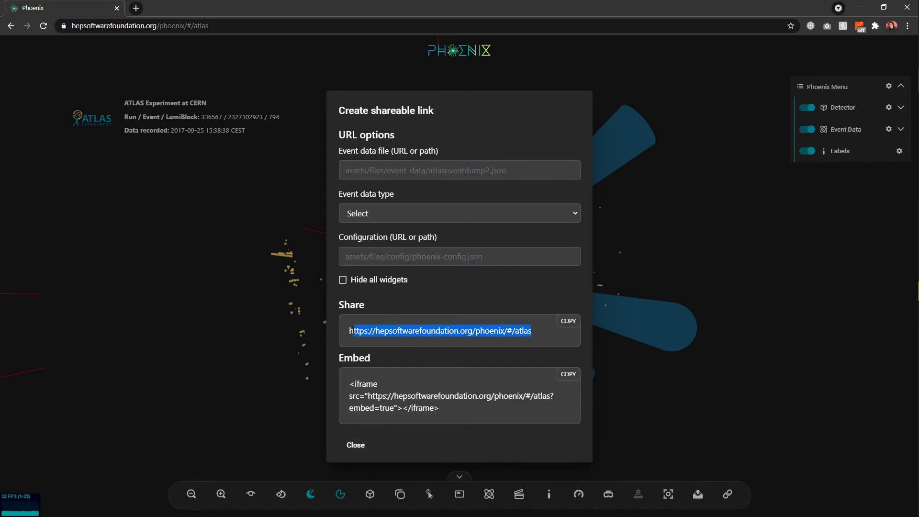
left_click(497, 327)
left_click(568, 320)
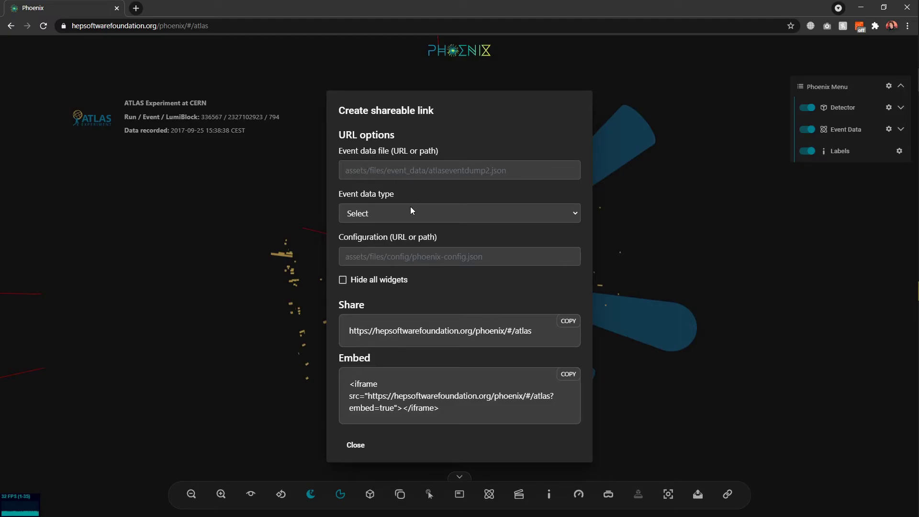
Step: Set the shareable link's event data file to test.json and its event data type to JSON
left_click(400, 217)
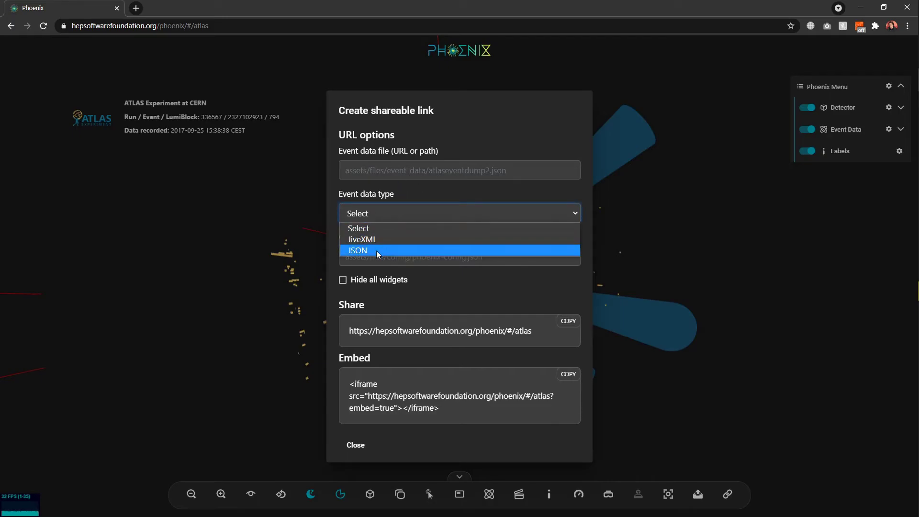
left_click(389, 187)
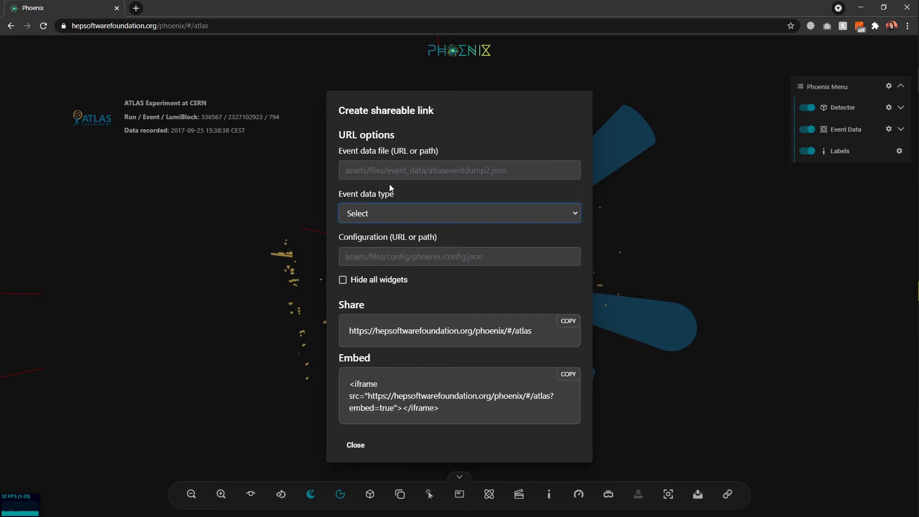
left_click(396, 173)
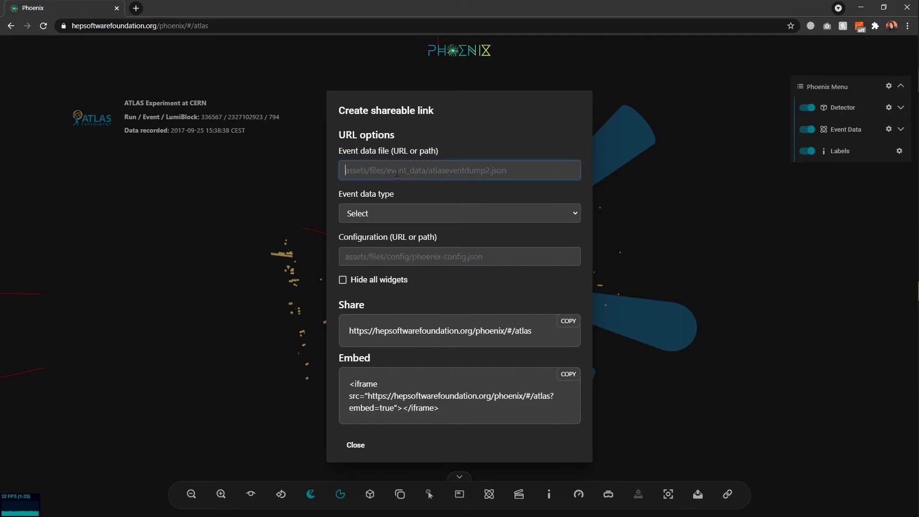
type("t")
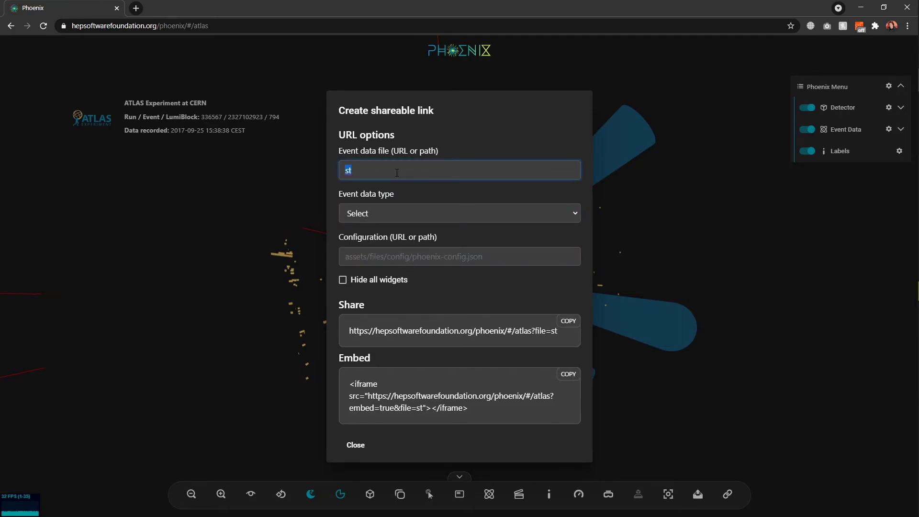
type("est.json")
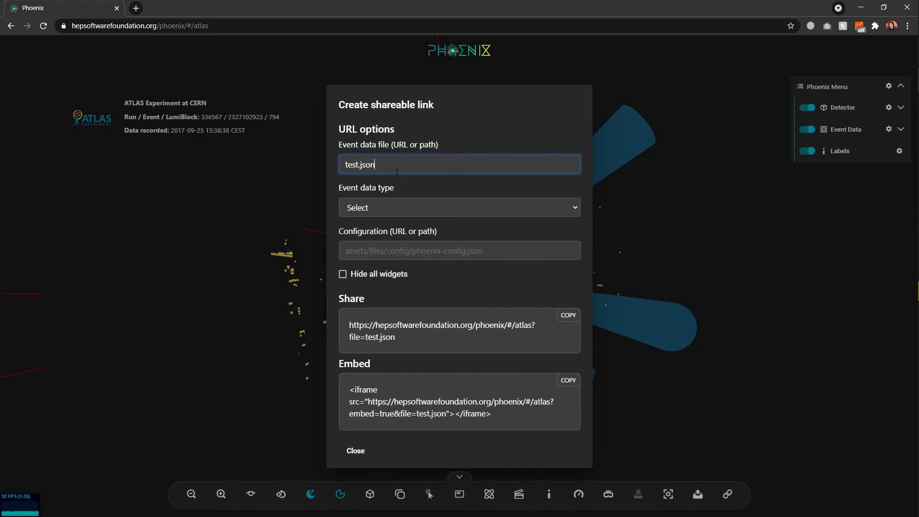
left_click(396, 208)
left_click(370, 243)
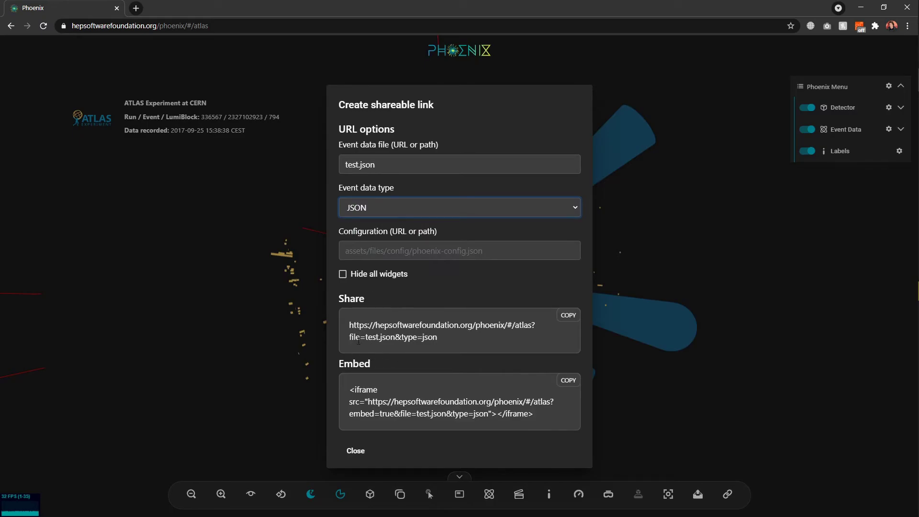
Step: Copy the share link with its file and type parameters, and close the shareable link dialog
left_click(568, 315)
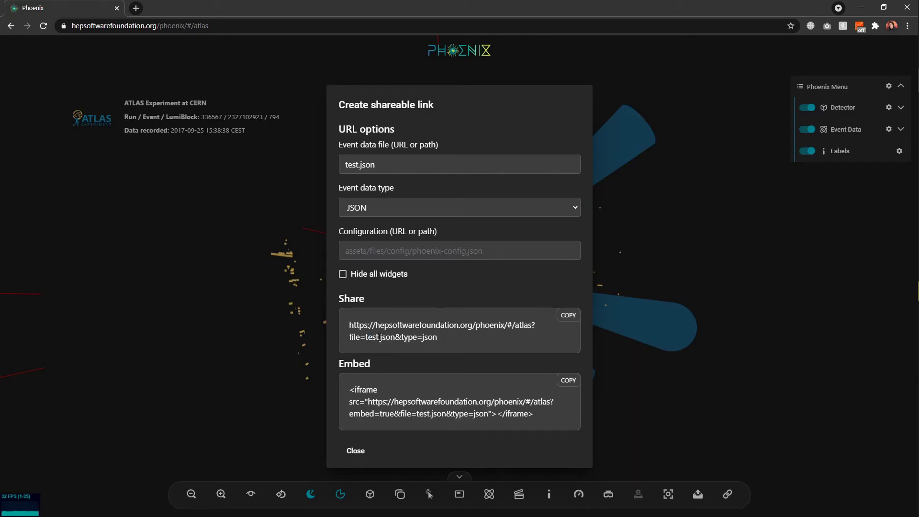
left_click_drag(365, 337, 401, 338)
left_click(415, 339)
left_click(446, 337)
left_click(356, 452)
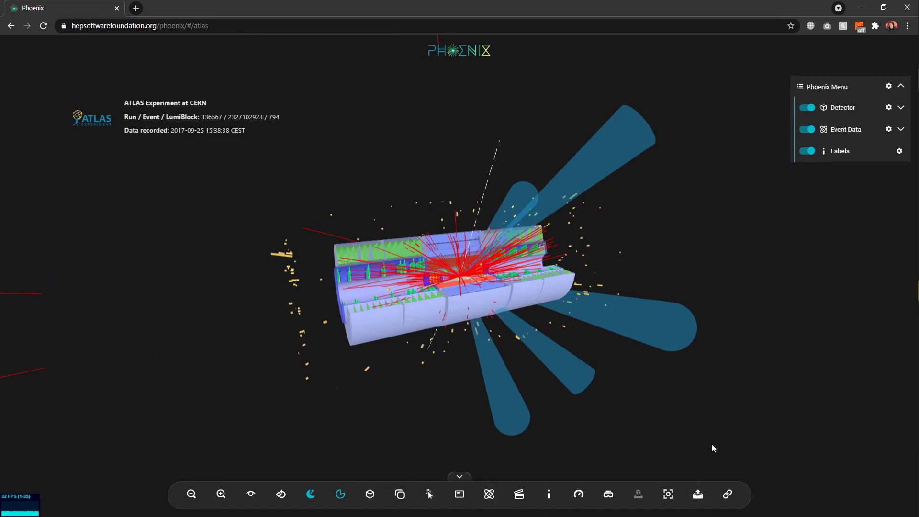
left_click_drag(548, 384, 534, 389)
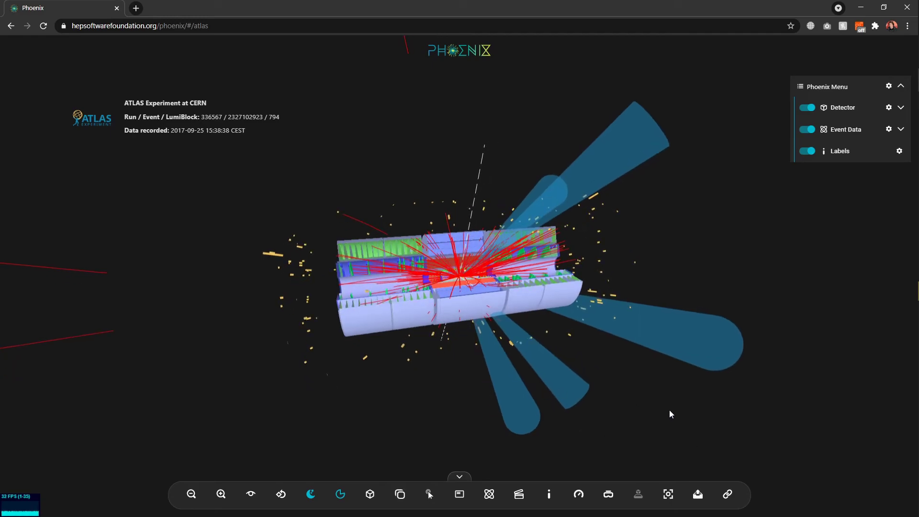
left_click_drag(677, 410, 683, 410)
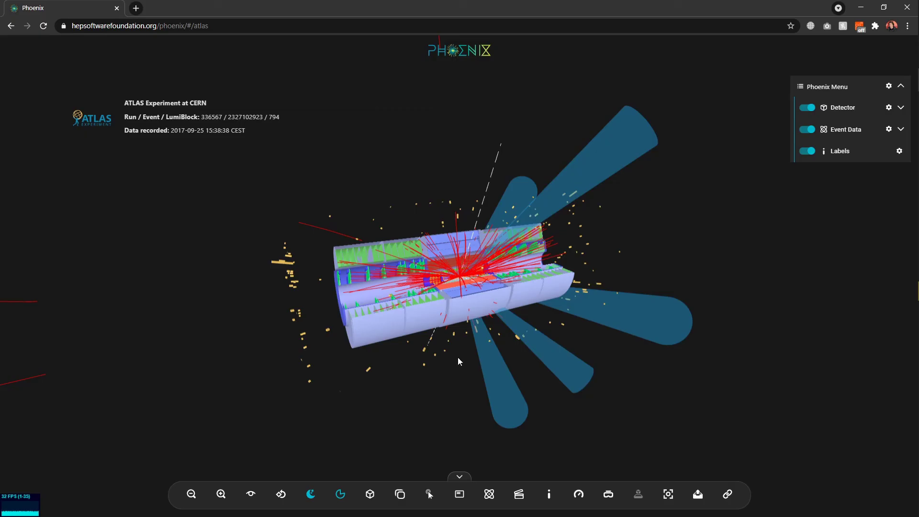
Step: Open the Phoenix repository at github.com/hsf/phoenix in a new browser tab
key("ctrl+t")
type("github.com/")
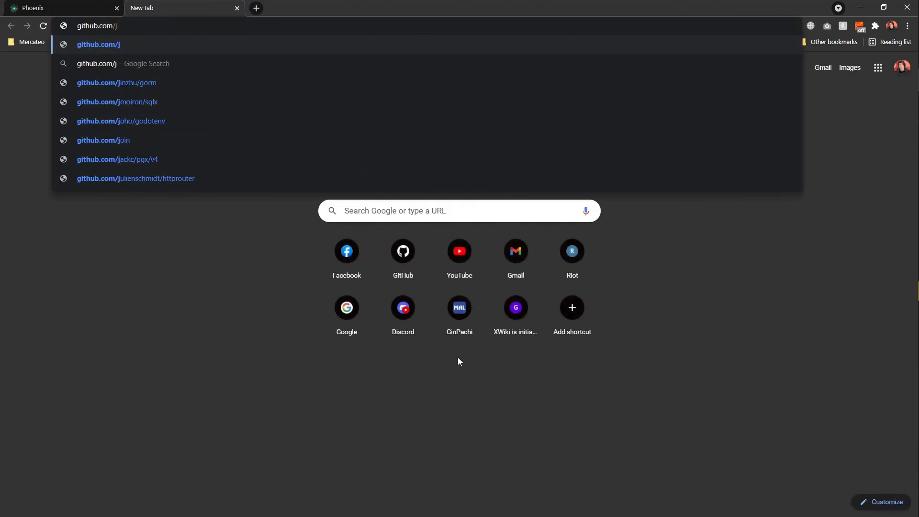
type("hsf/")
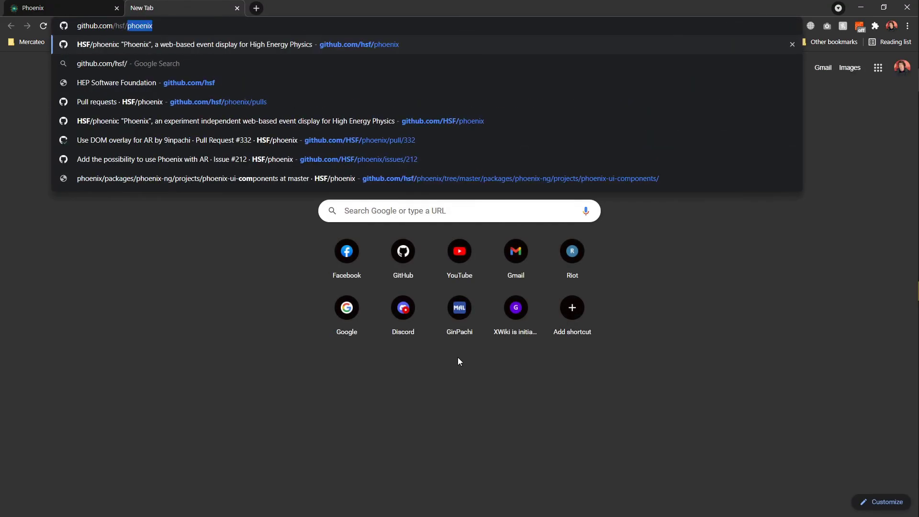
key("Return")
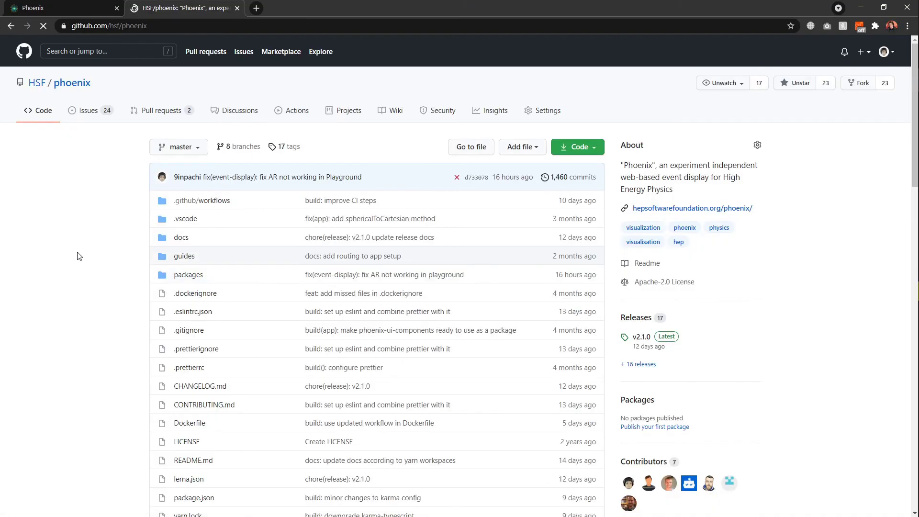
Step: Look through the repository's README down to its documentation section and open the Developer guide
scroll(241, 245, "down", 7)
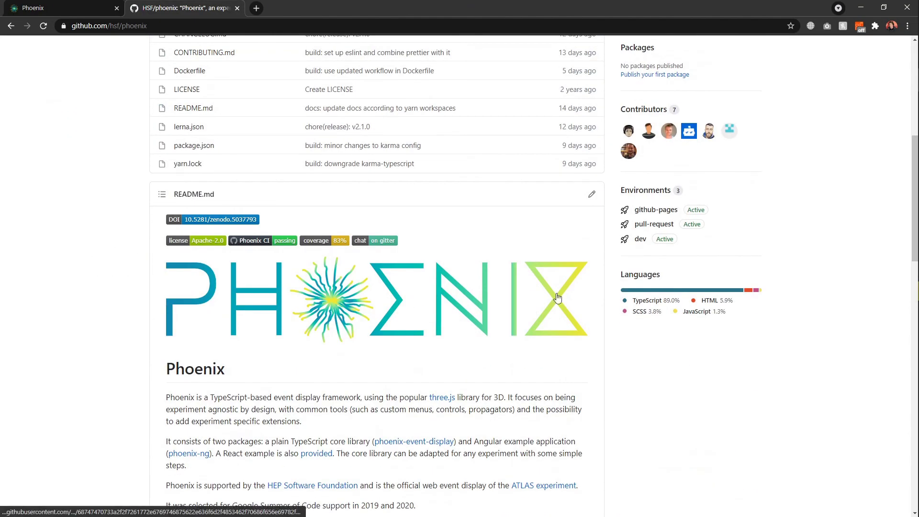
scroll(560, 290, "up", 7)
scroll(185, 273, "down", 15)
scroll(248, 291, "down", 11)
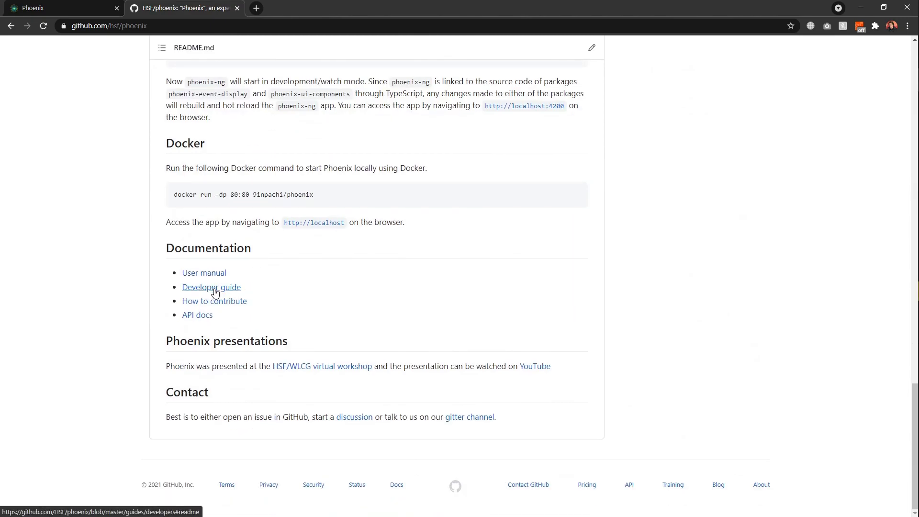
left_click(212, 287)
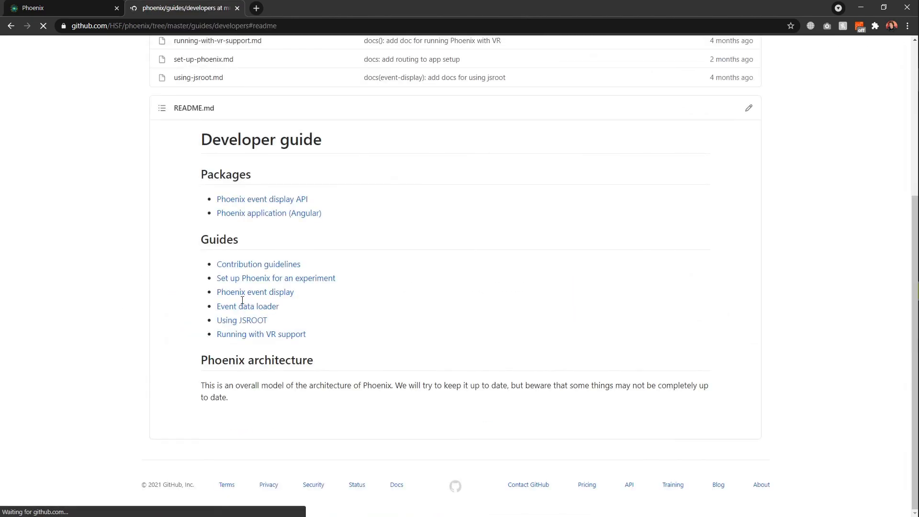
Step: Look over the developer guide's packages, guides and architecture sections and its file list
scroll(215, 290, "up", 2)
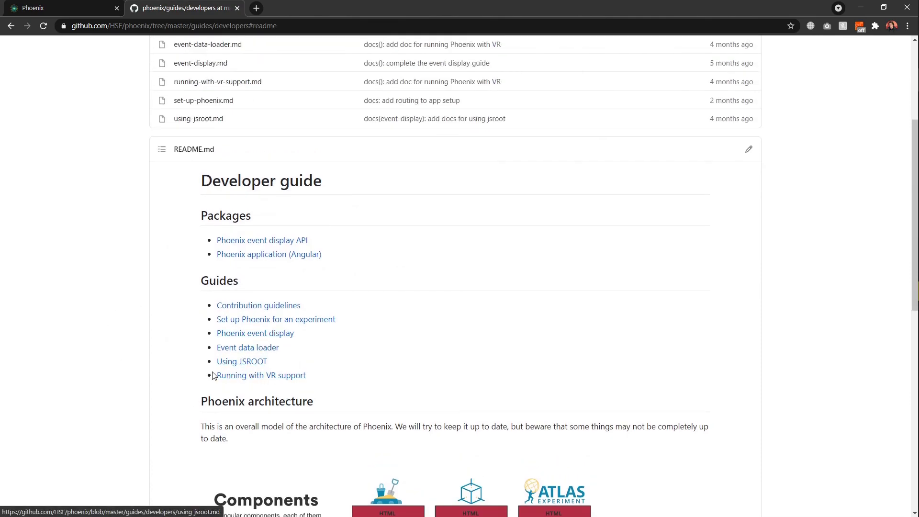
scroll(115, 342, "up", 1)
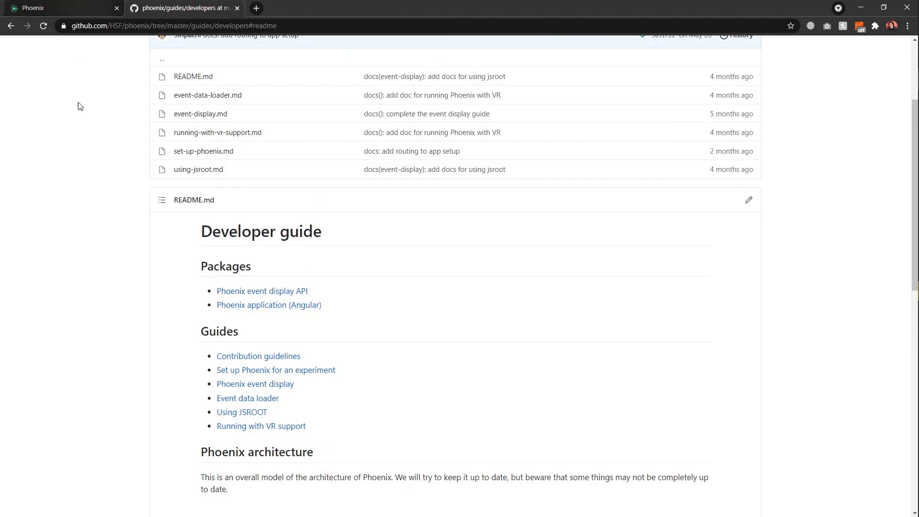
scroll(91, 238, "up", 3)
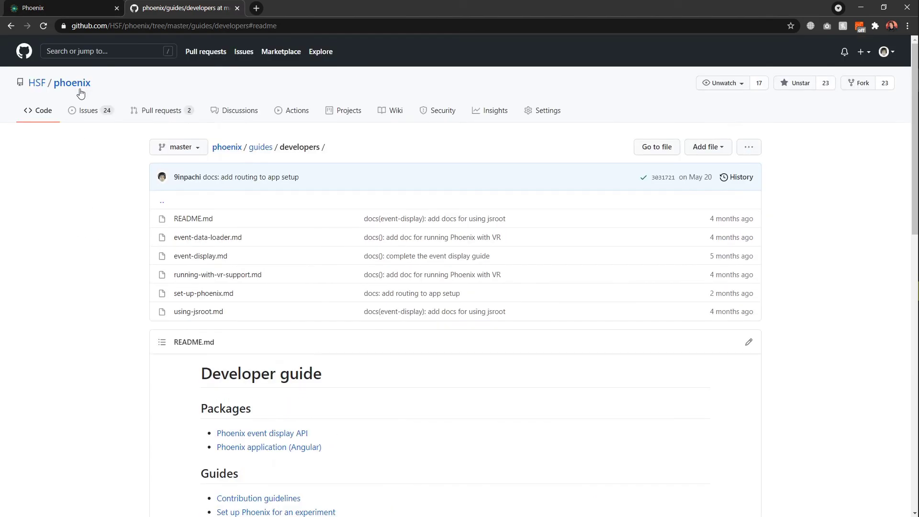